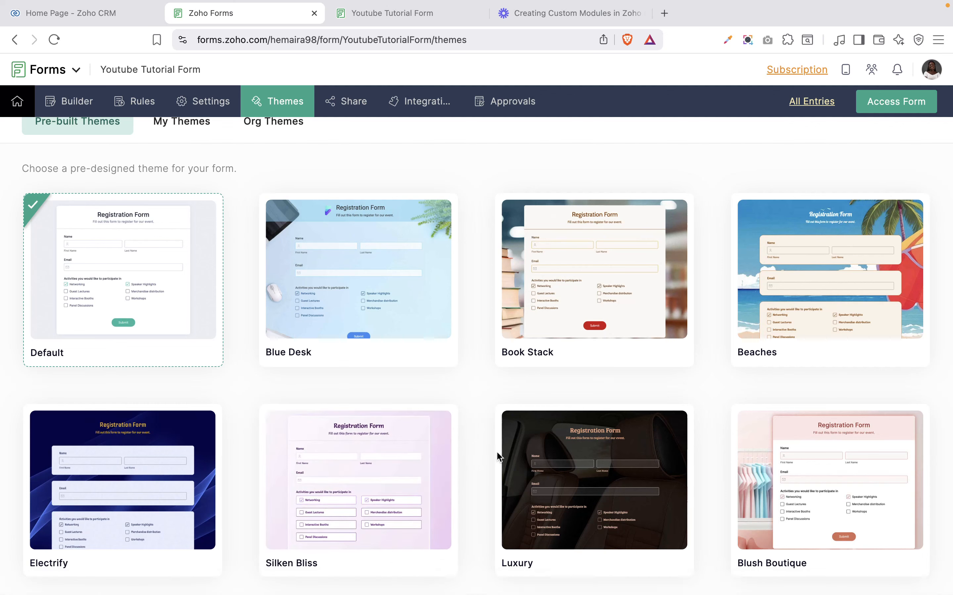
- Browse the pre-built themes and apply the Luxury theme to the form, confirming the change
mouse_move(599, 454)
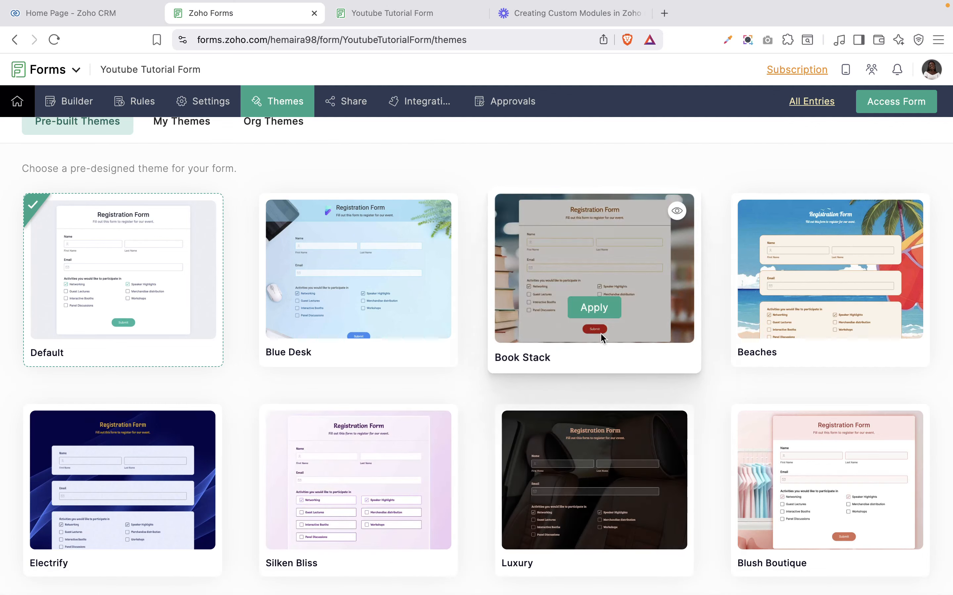
scroll(600, 333, "down", 15)
scroll(601, 338, "down", 20)
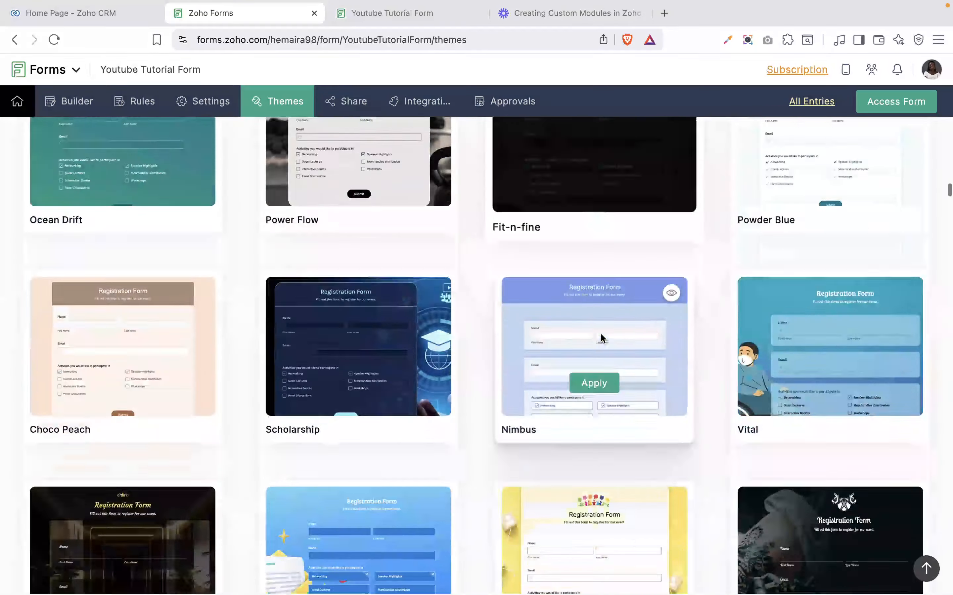
scroll(602, 339, "down", 10)
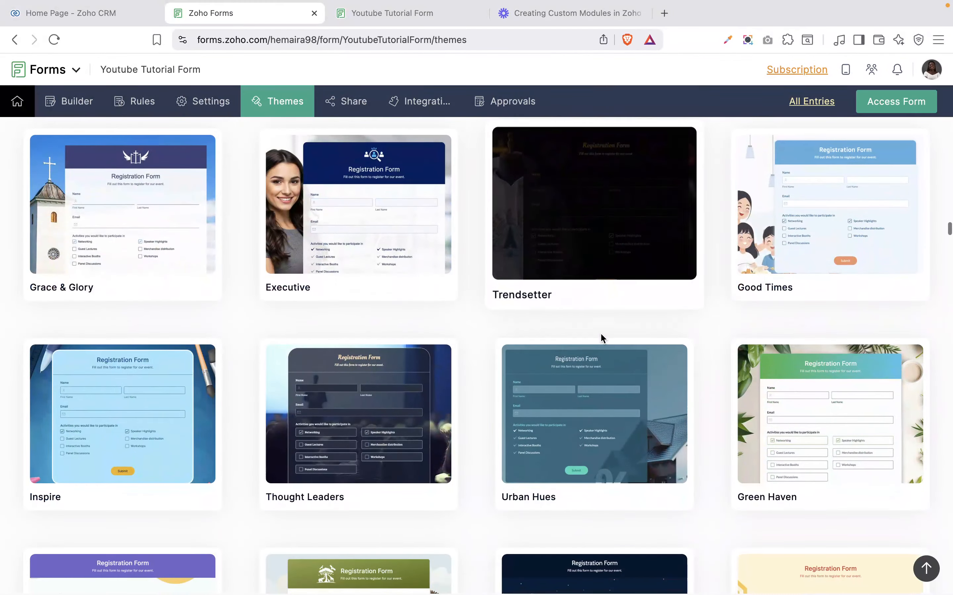
scroll(601, 337, "down", 10)
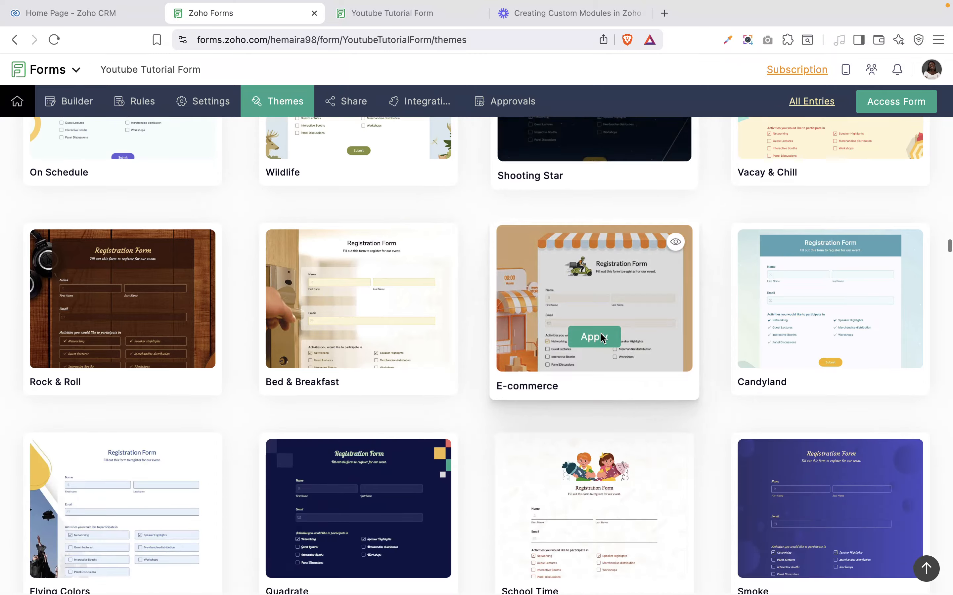
scroll(601, 337, "up", 15)
scroll(601, 335, "up", 15)
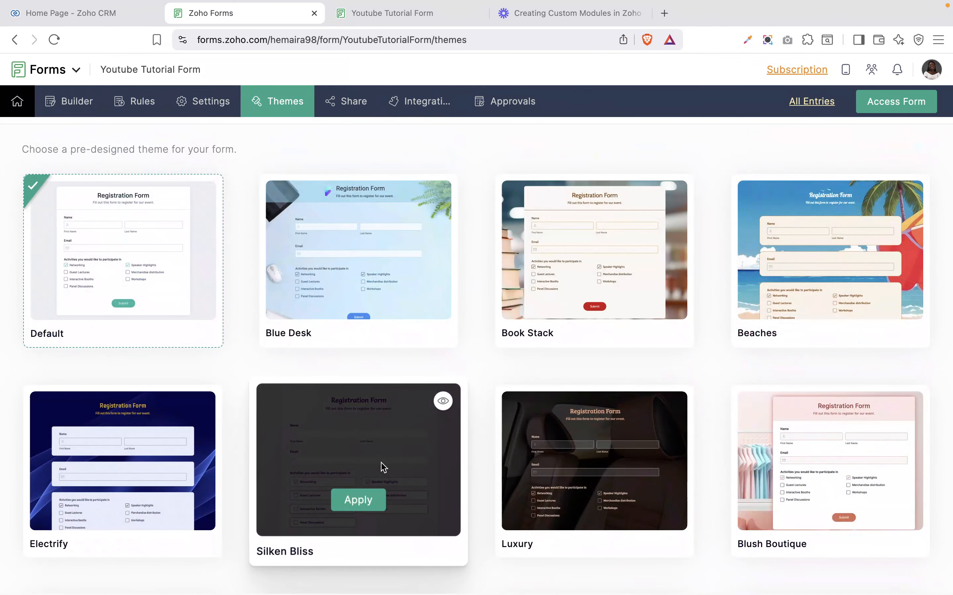
mouse_move(569, 457)
left_click(595, 500)
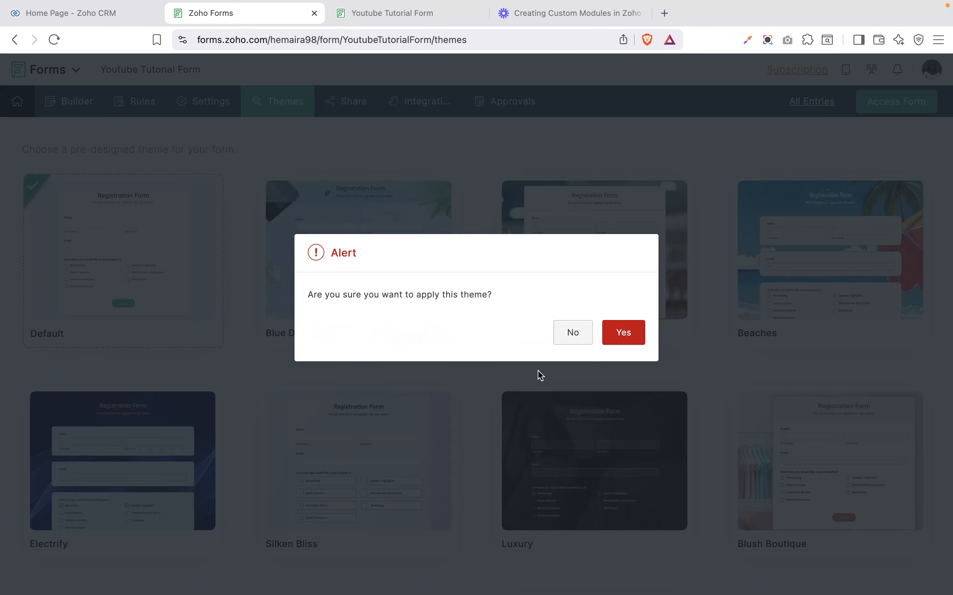
left_click(624, 334)
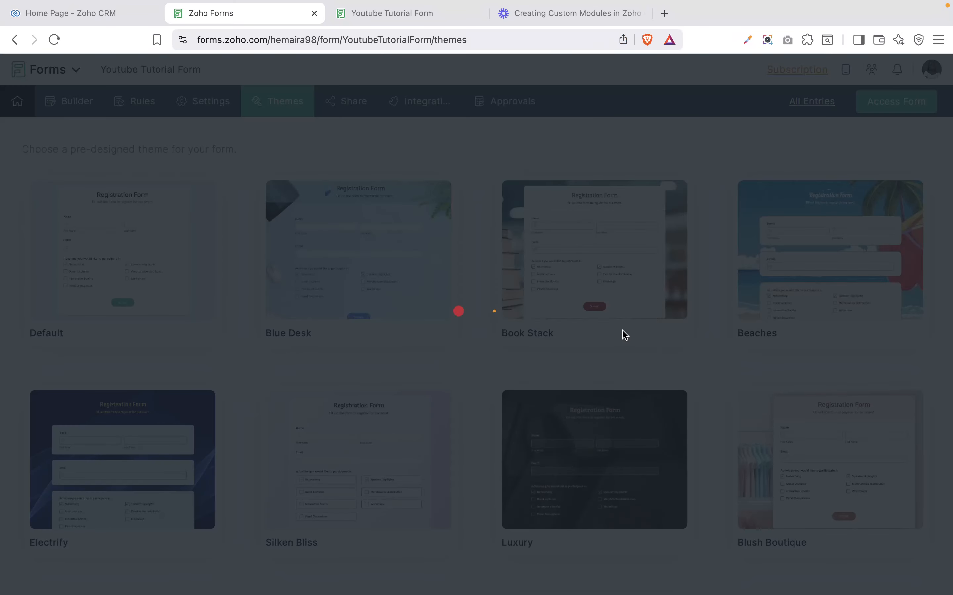
- Review the saved personal themes and the organization themes, and start creating a new theme under My Themes
scroll(622, 330, "up", 7)
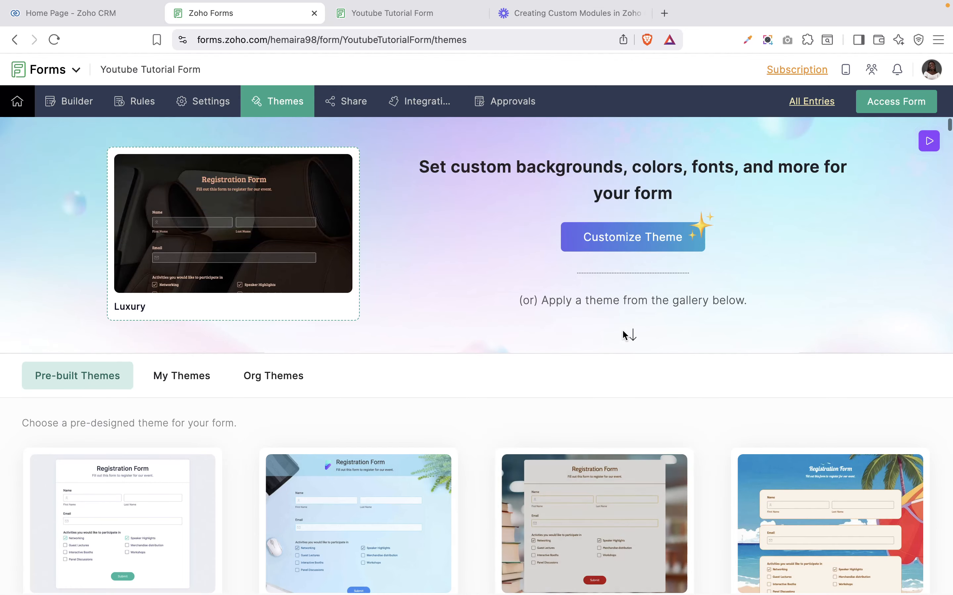
left_click(172, 377)
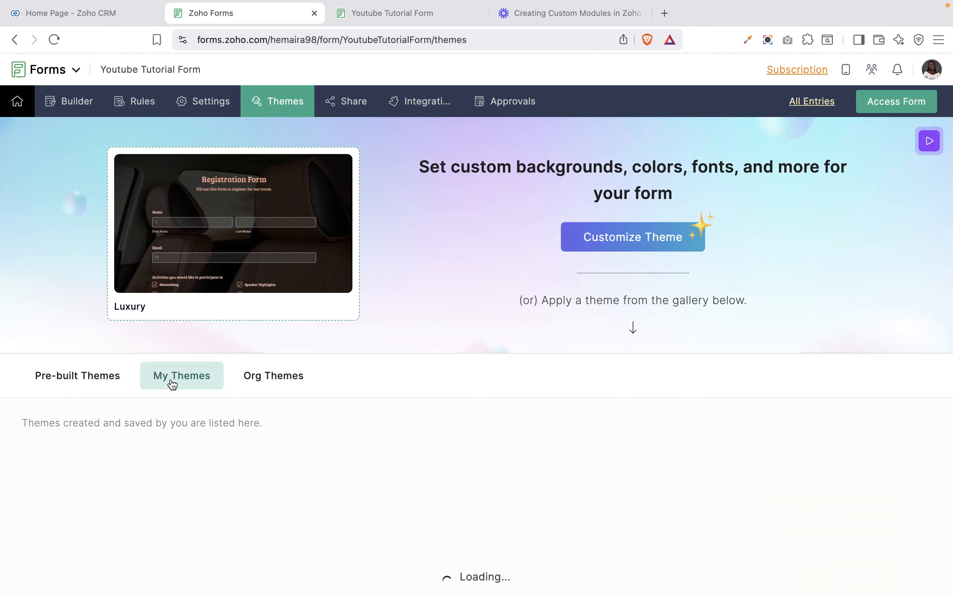
scroll(172, 384, "down", 2)
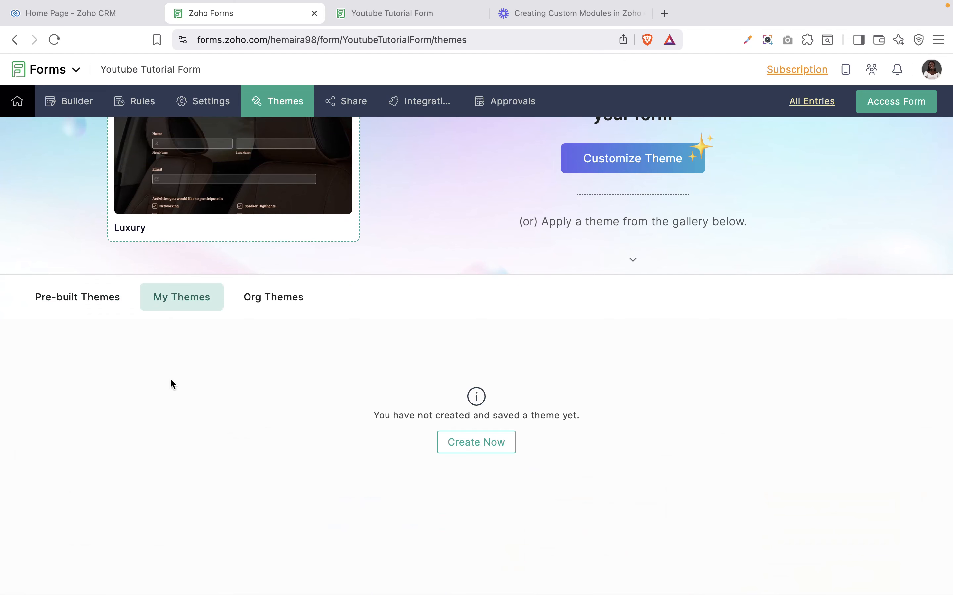
left_click(282, 296)
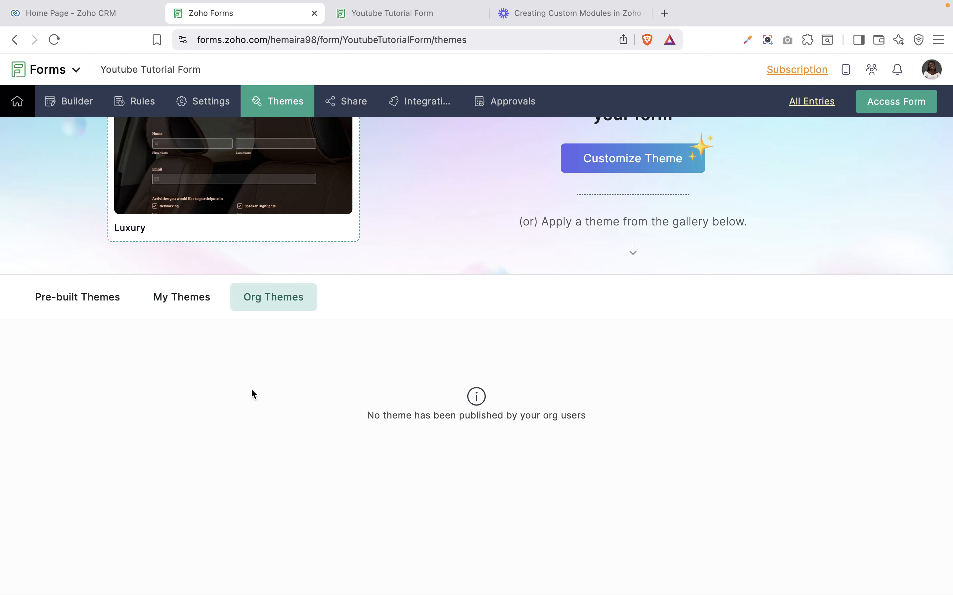
left_click(194, 313)
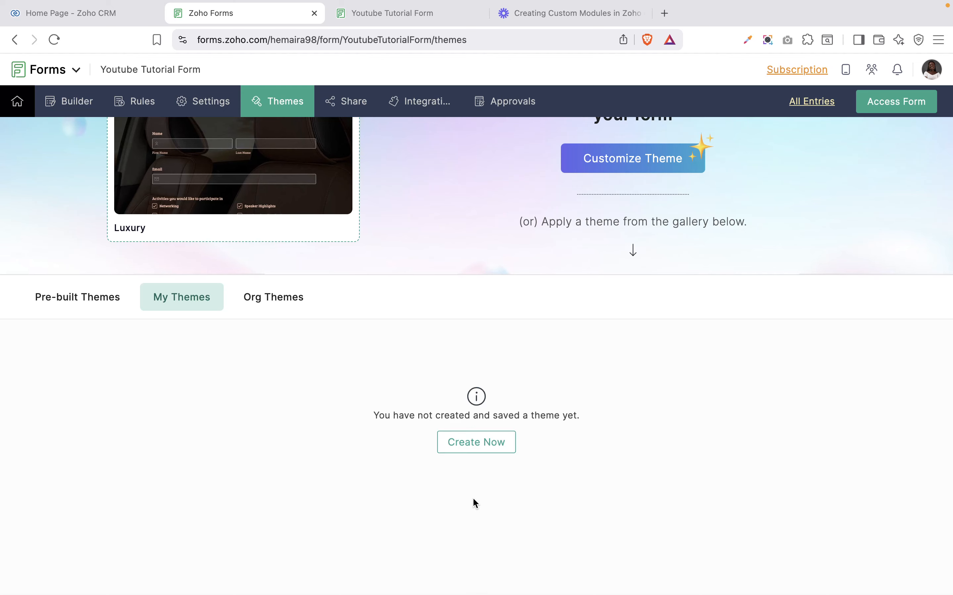
left_click(481, 449)
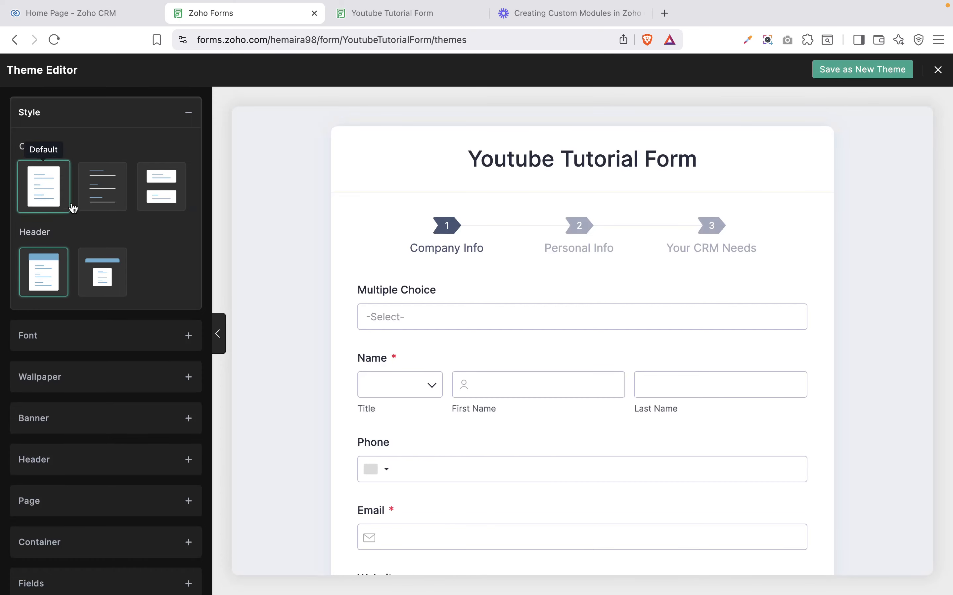
- Try the alternative container styles on the form preview and return to the Default container style
left_click(96, 211)
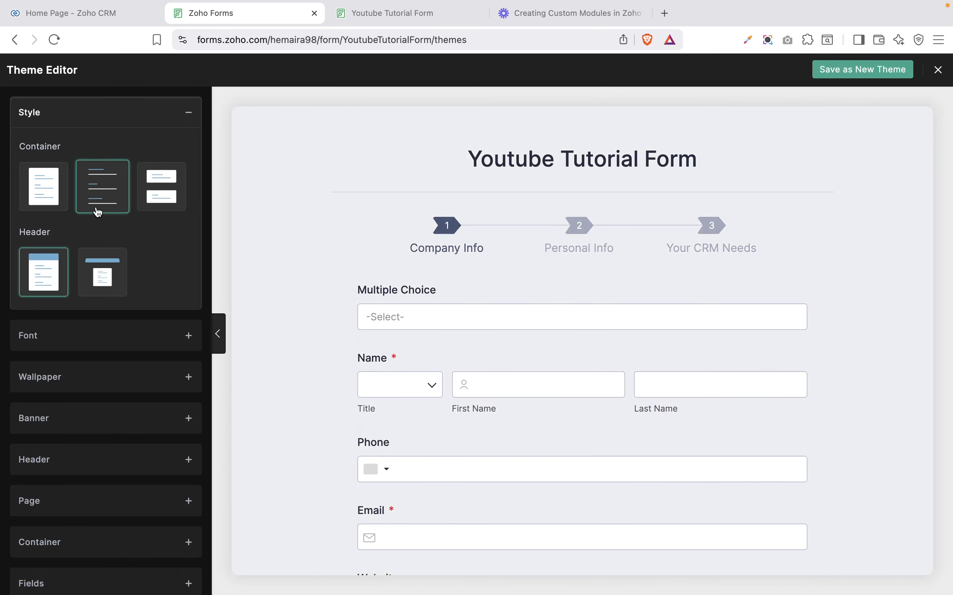
scroll(311, 351, "down", 3)
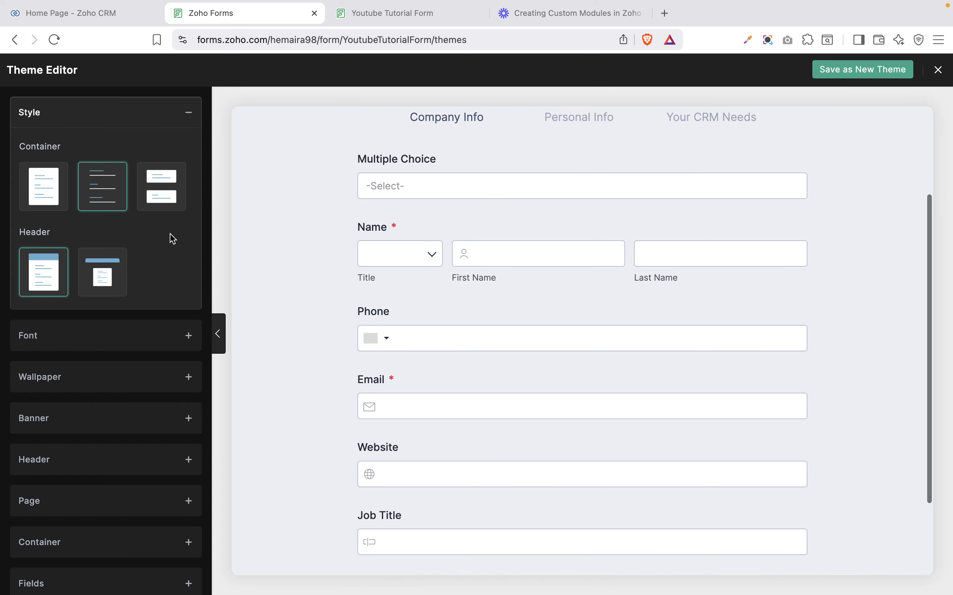
left_click(162, 187)
left_click(110, 204)
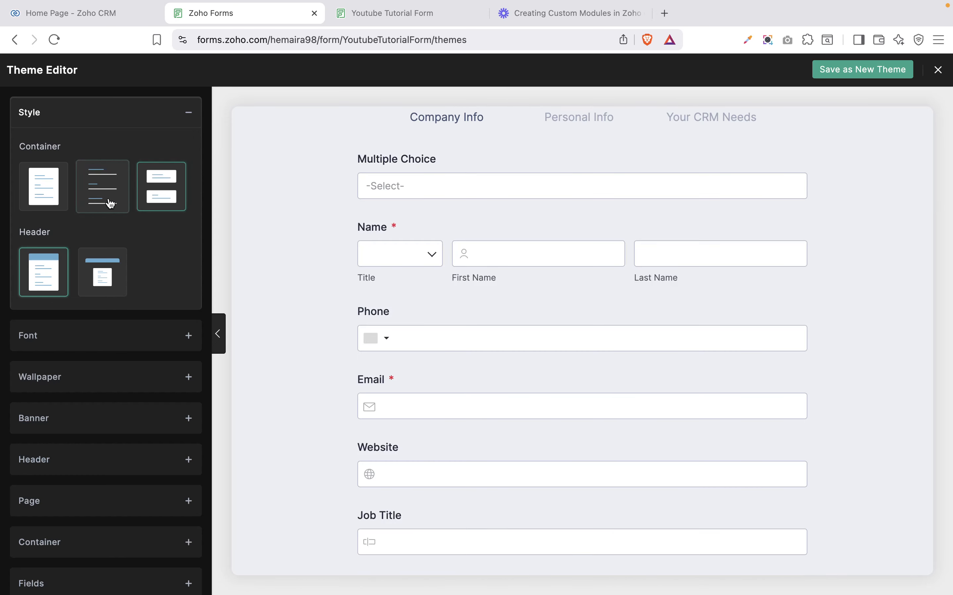
left_click(59, 188)
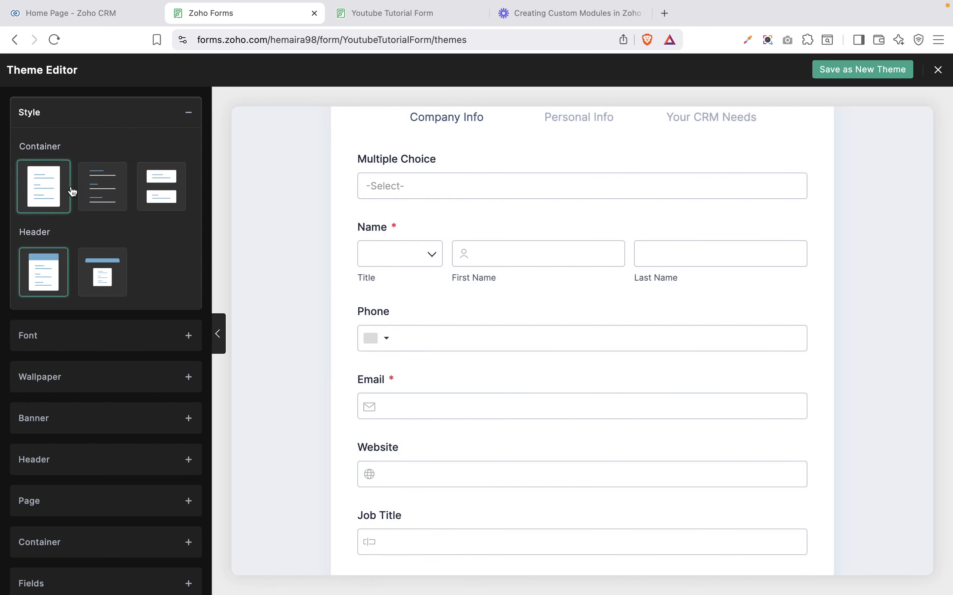
left_click(95, 197)
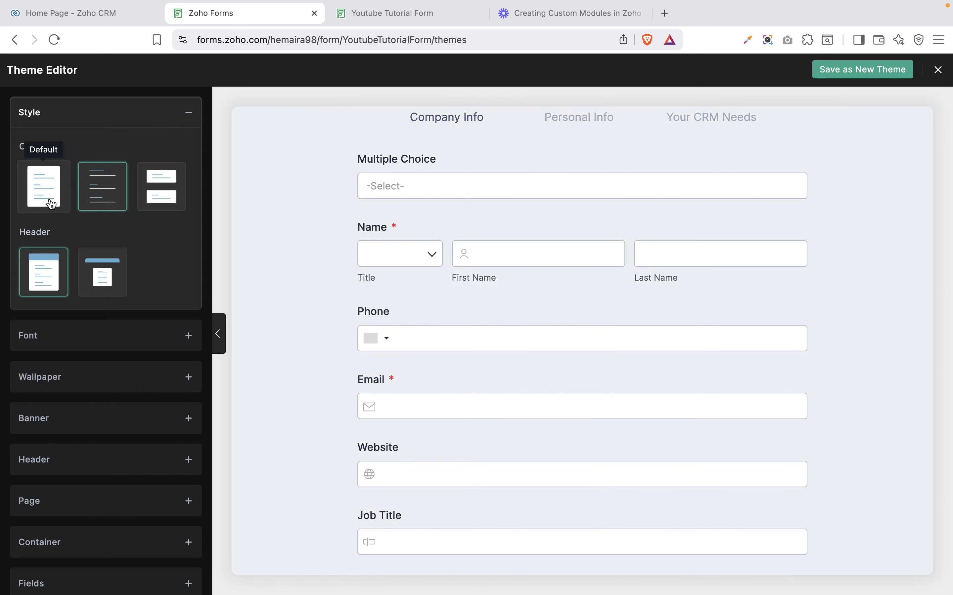
left_click(40, 195)
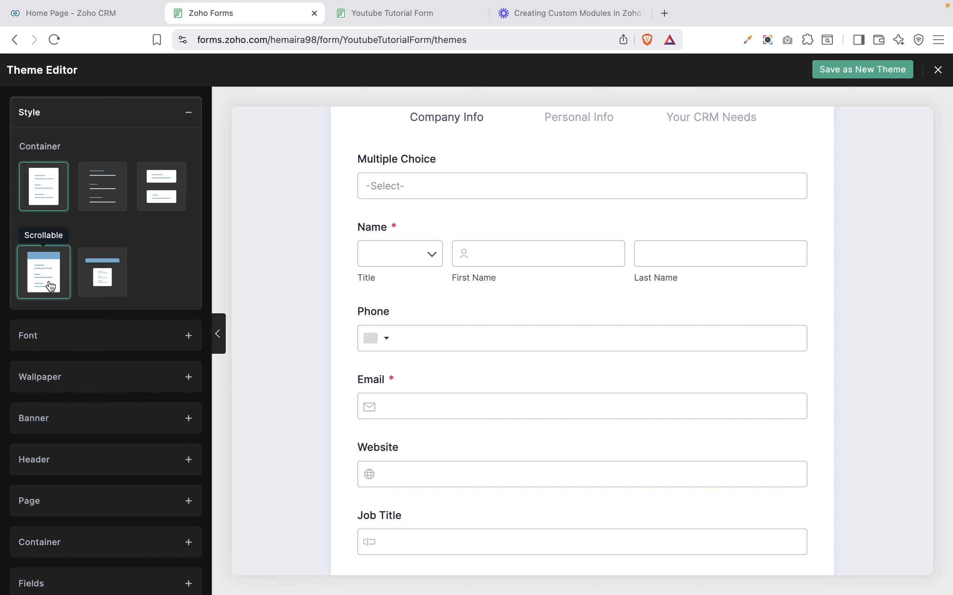
- Change the header style from Scrollable to the full-width header that stays fixed above the form
left_click(94, 280)
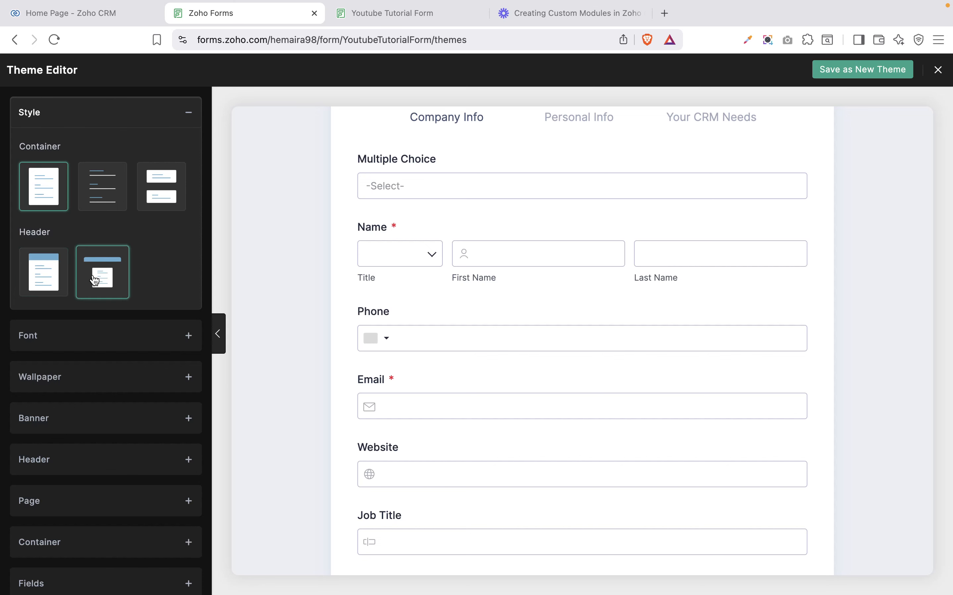
scroll(427, 368, "down", 6)
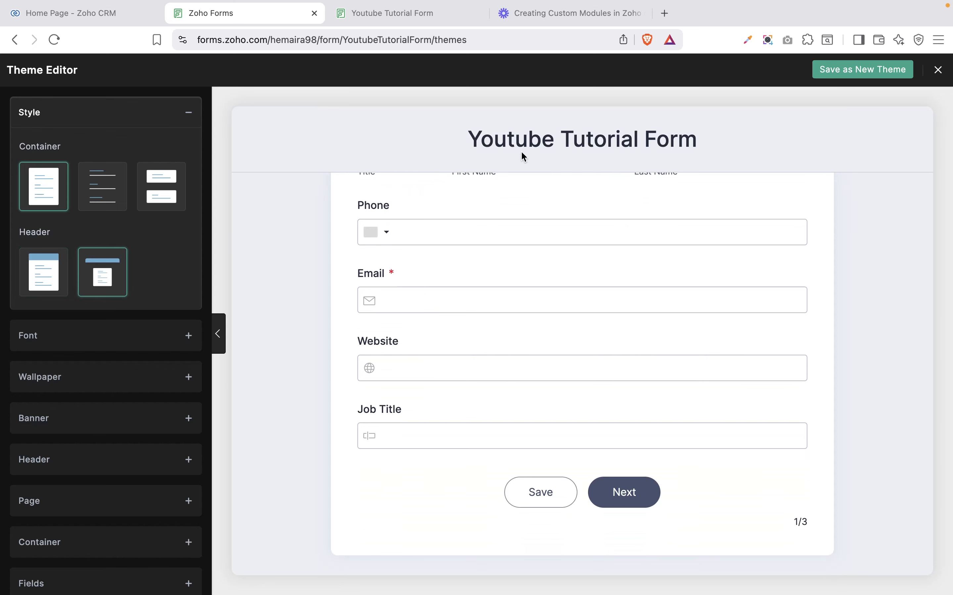
- Try the Pacifico and Cabin font families on the form and settle on Oswald
left_click(58, 347)
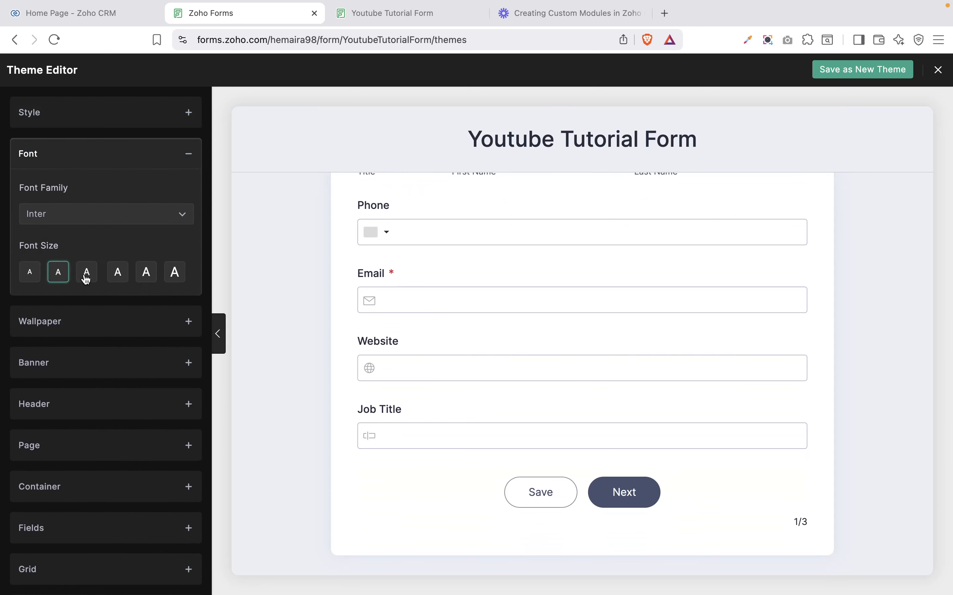
left_click(77, 218)
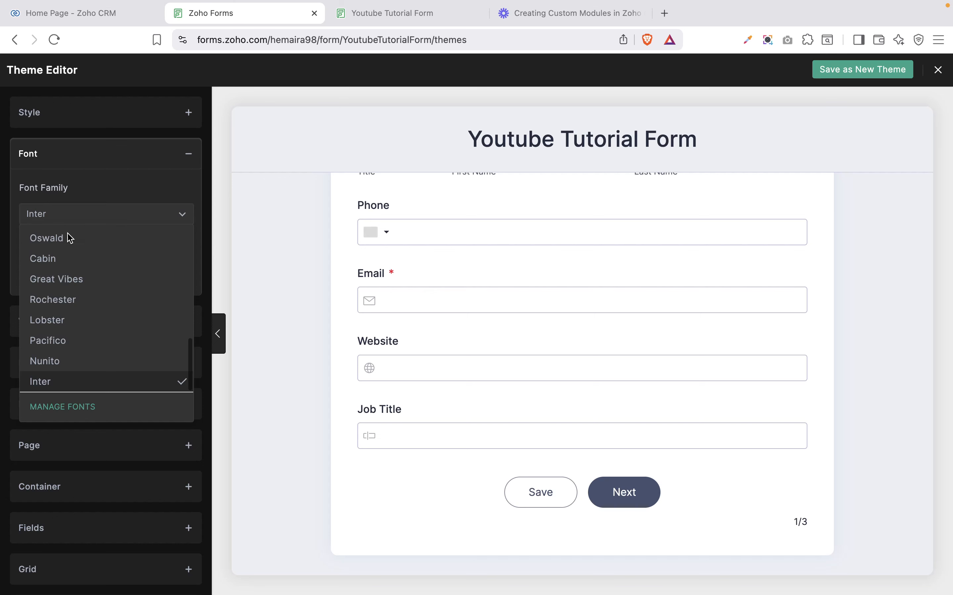
left_click(66, 347)
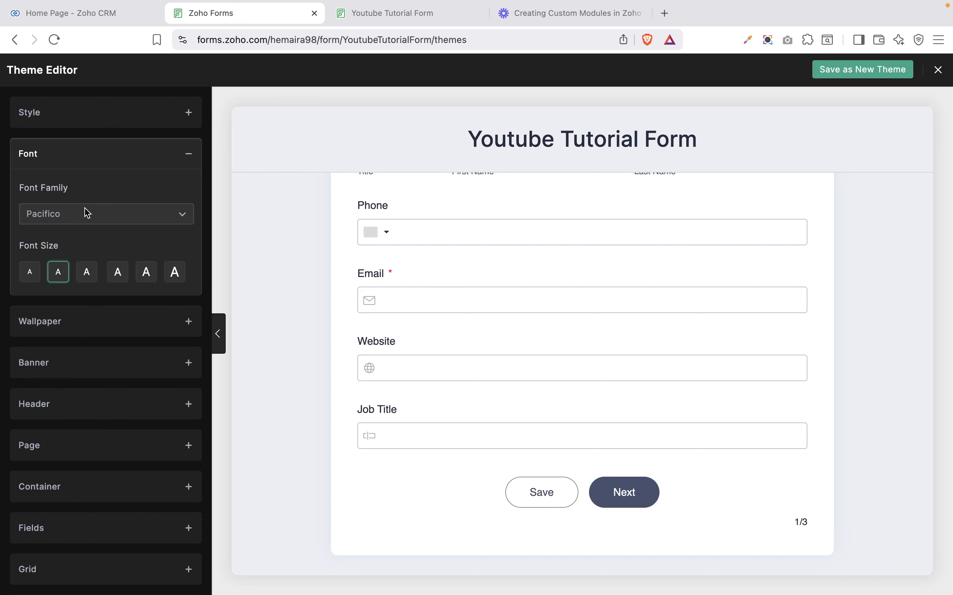
left_click(97, 230)
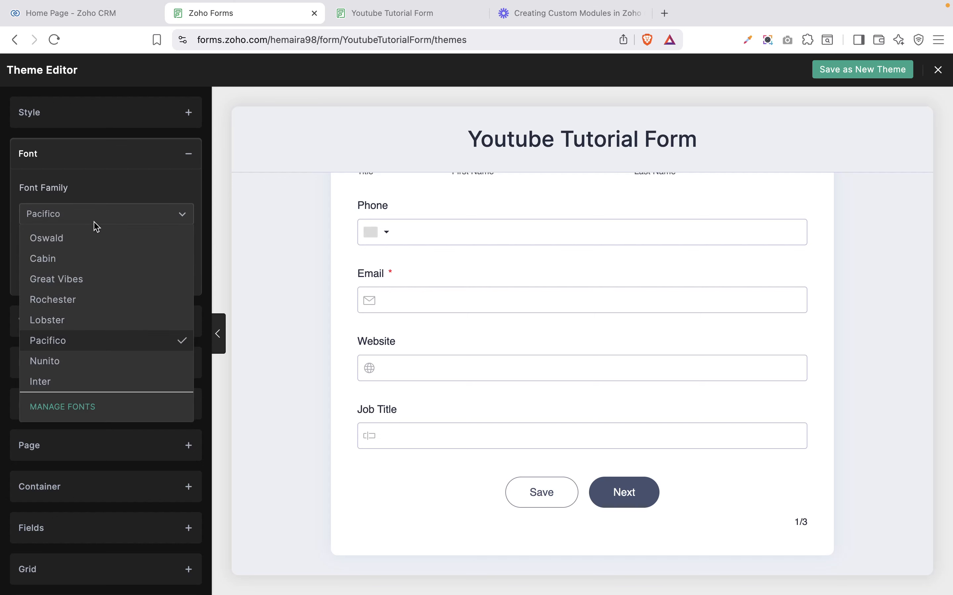
left_click(70, 258)
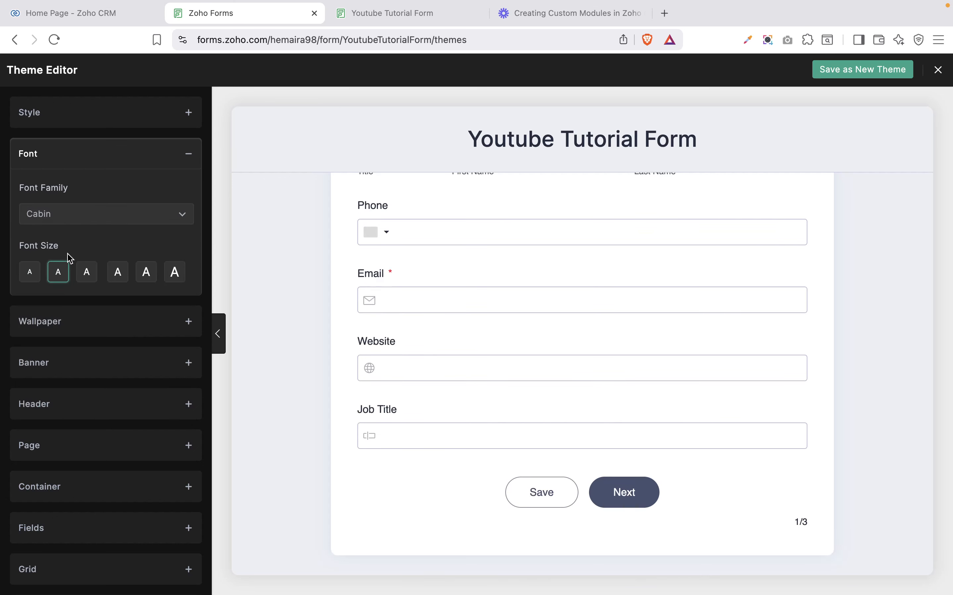
left_click(109, 217)
left_click(99, 242)
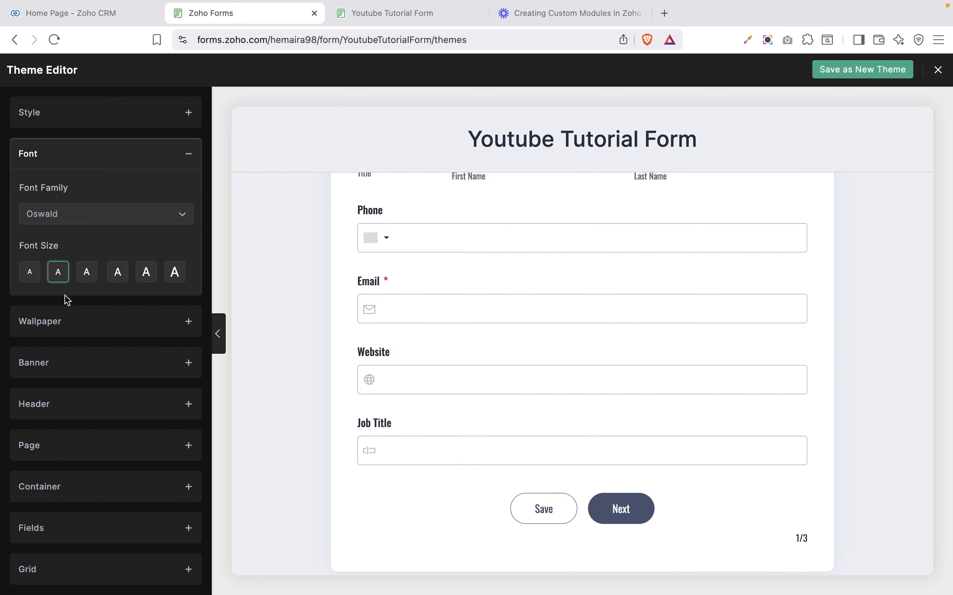
- Compare the smallest and third font sizes on the form and set the largest one
left_click(38, 276)
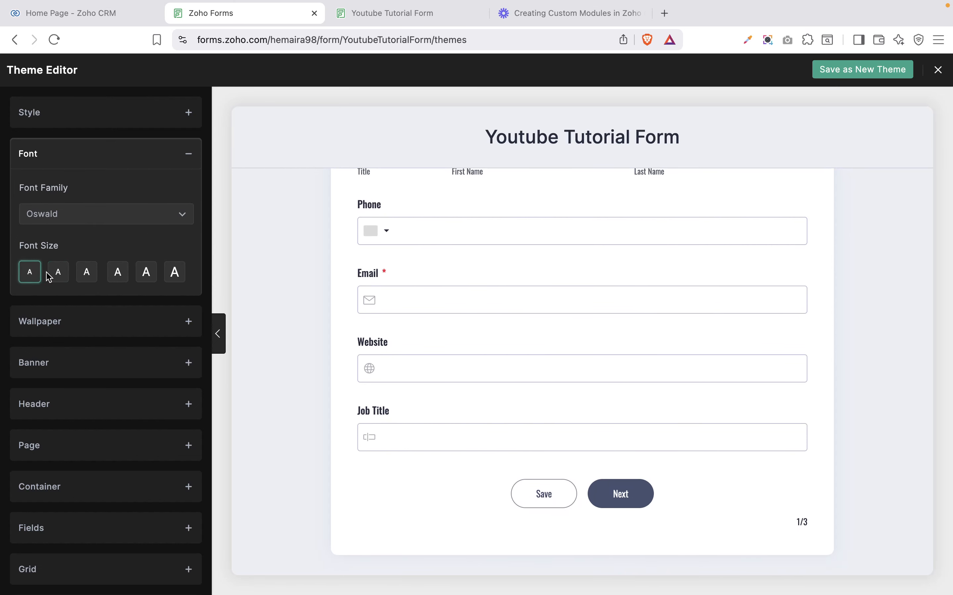
left_click(91, 279)
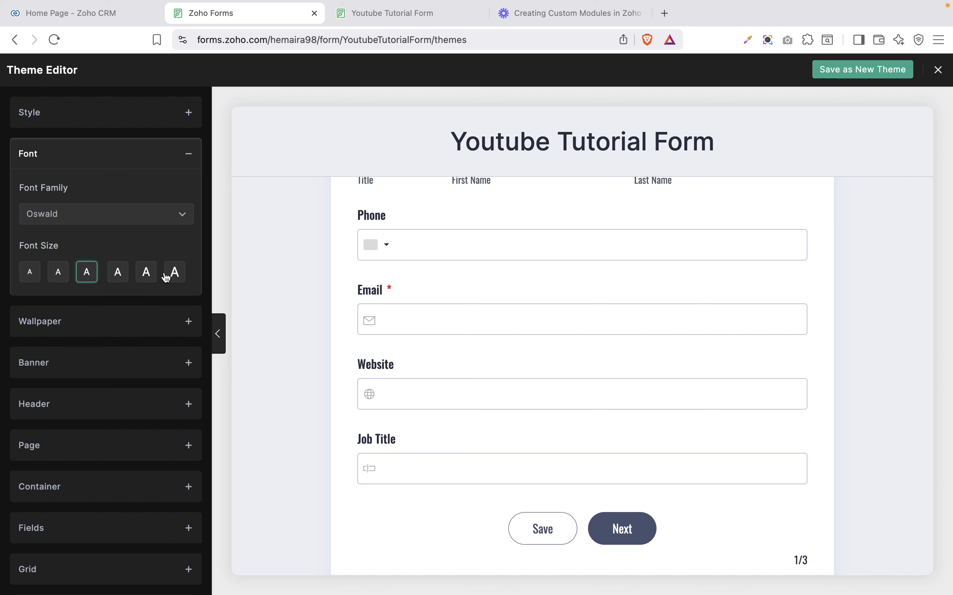
left_click(177, 277)
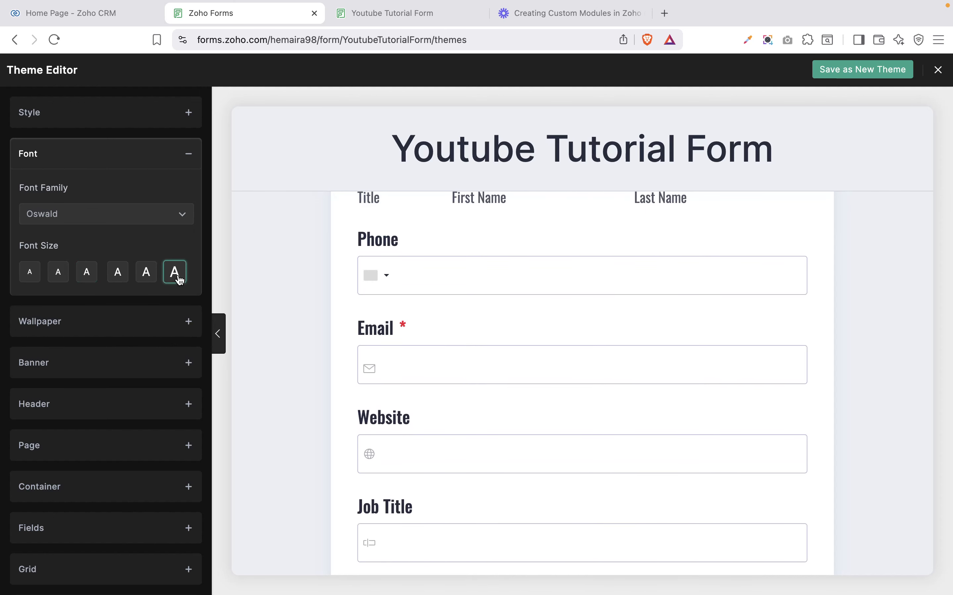
- Give the wallpaper a gradient background from light blue to purple and set its angle to 260°
left_click(120, 325)
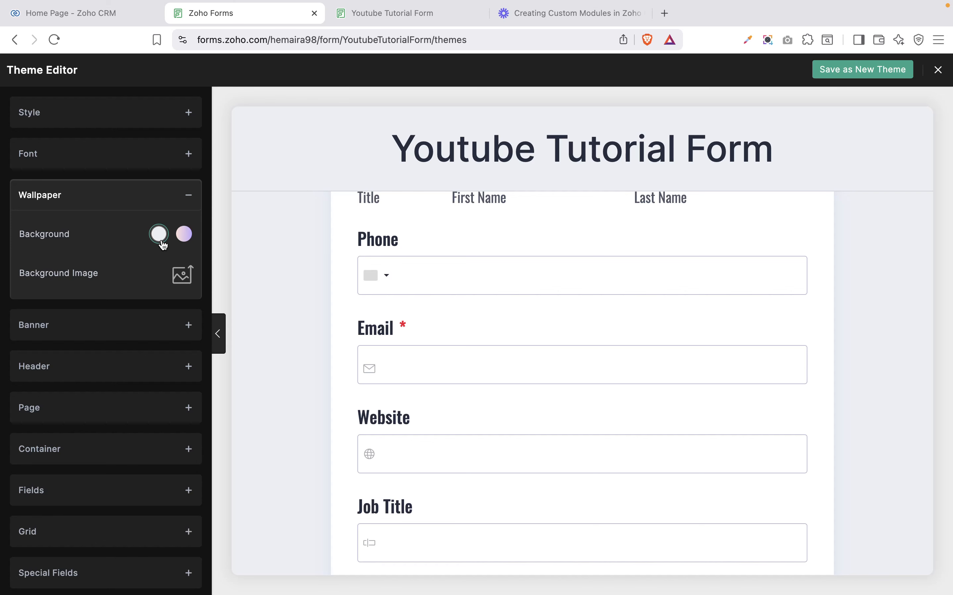
left_click(184, 234)
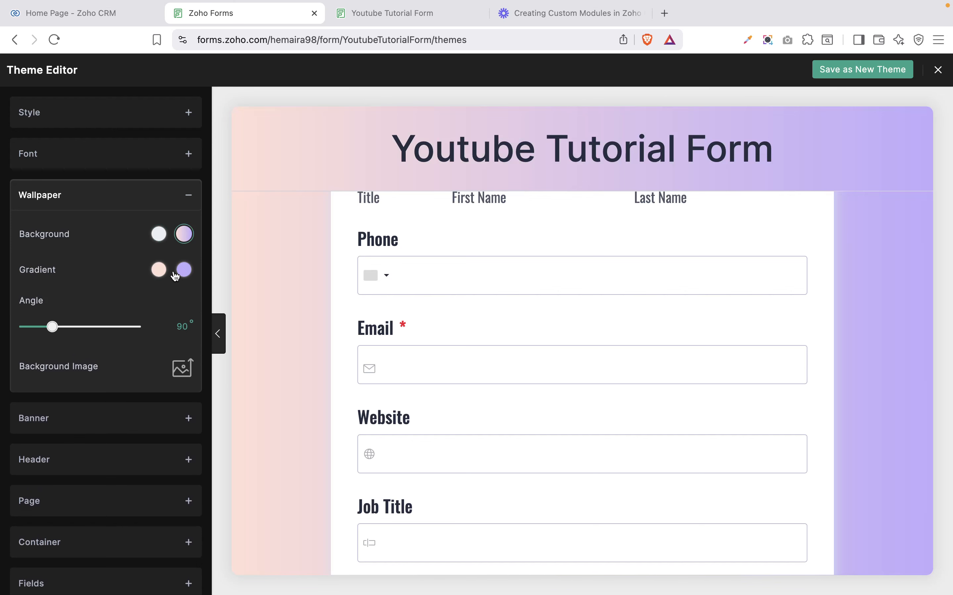
left_click(159, 270)
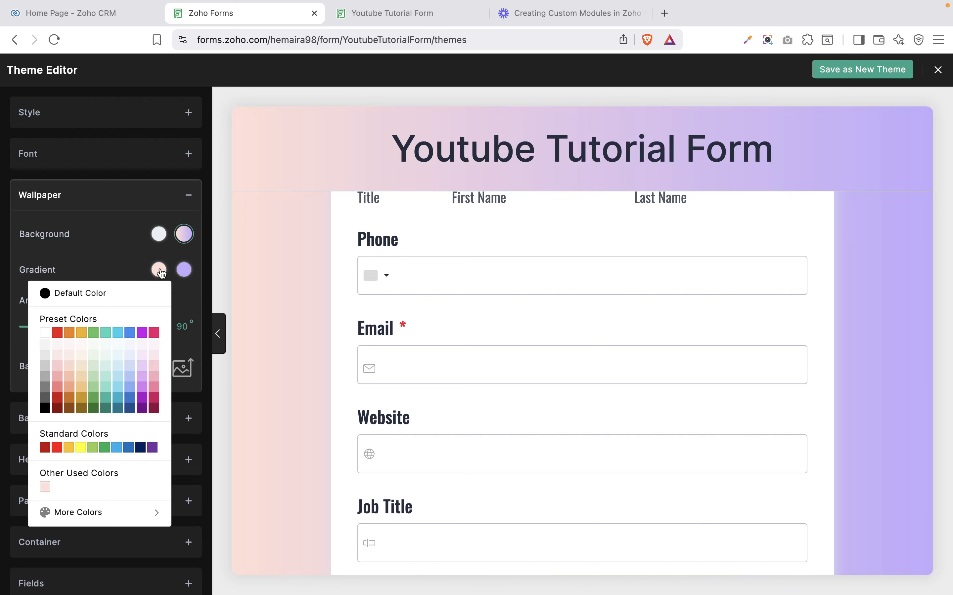
left_click(117, 334)
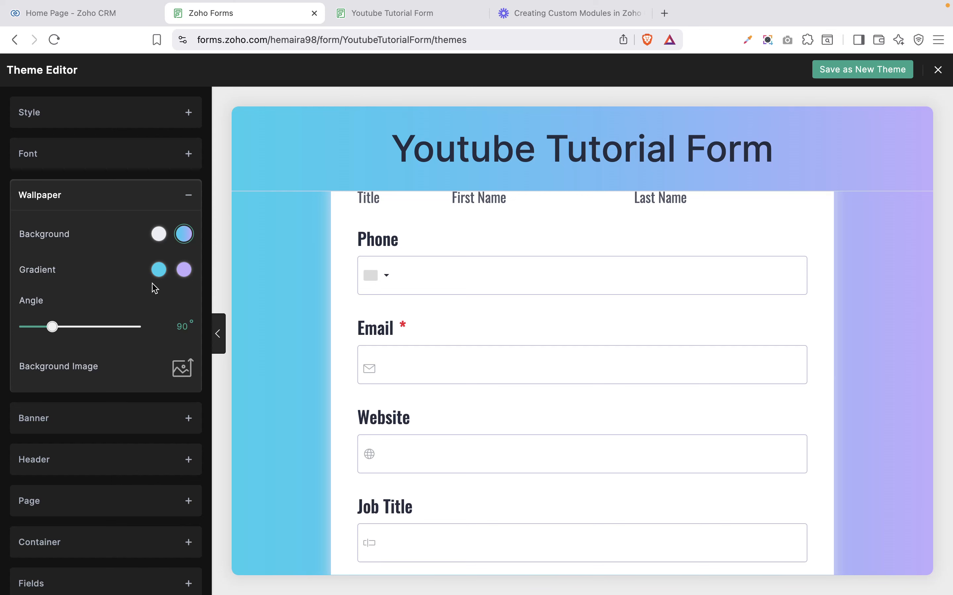
left_click(185, 271)
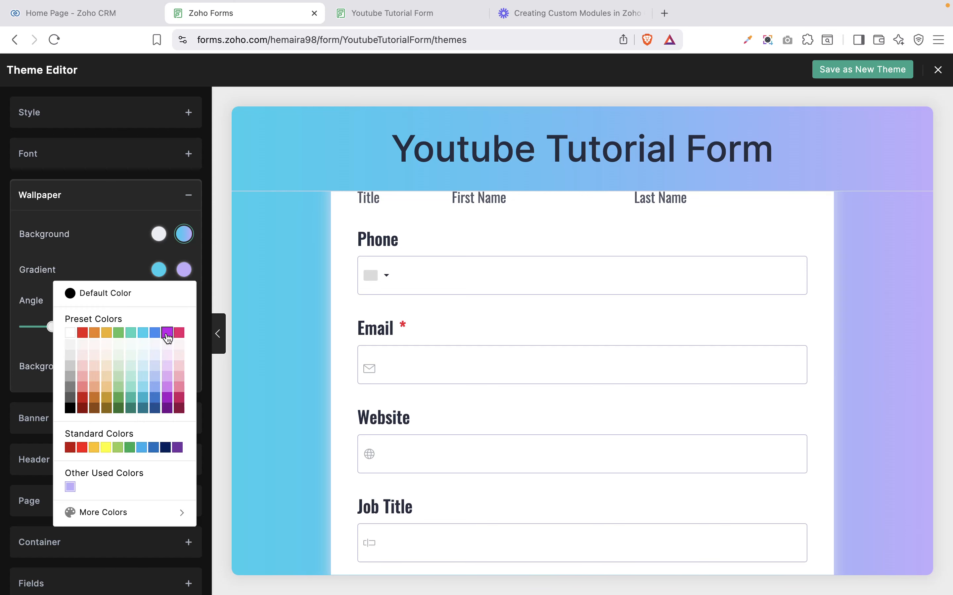
left_click(167, 334)
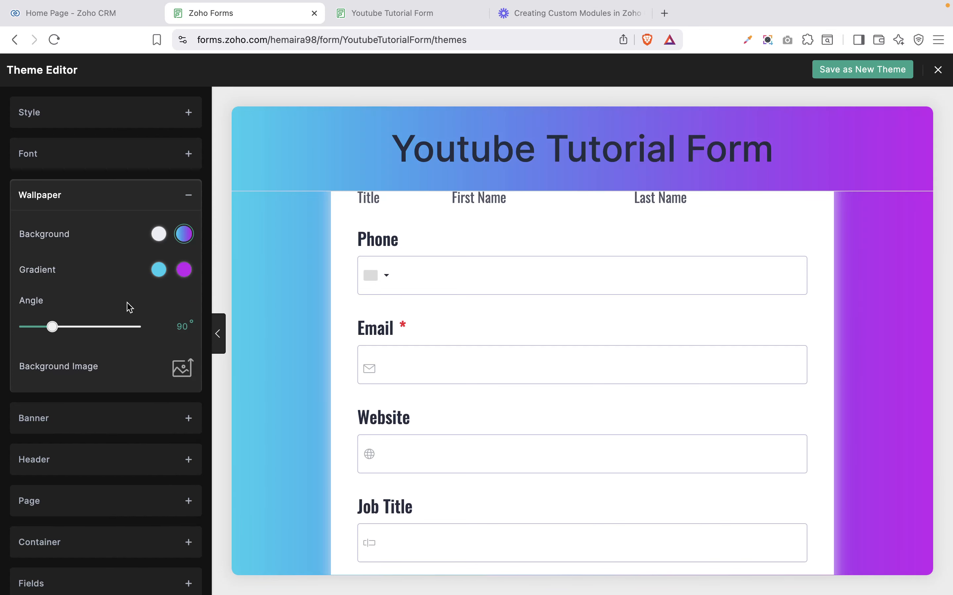
left_click(74, 328)
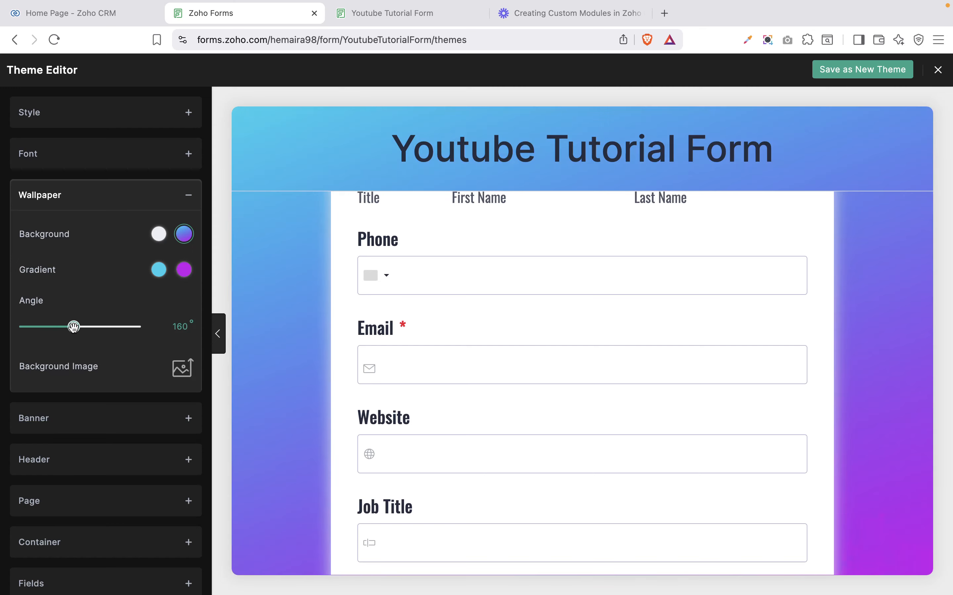
left_click(106, 328)
- Look through the upload, pre-designed and Pixabay sources for the wallpaper's background image without inserting one
scroll(105, 327, "down", 5)
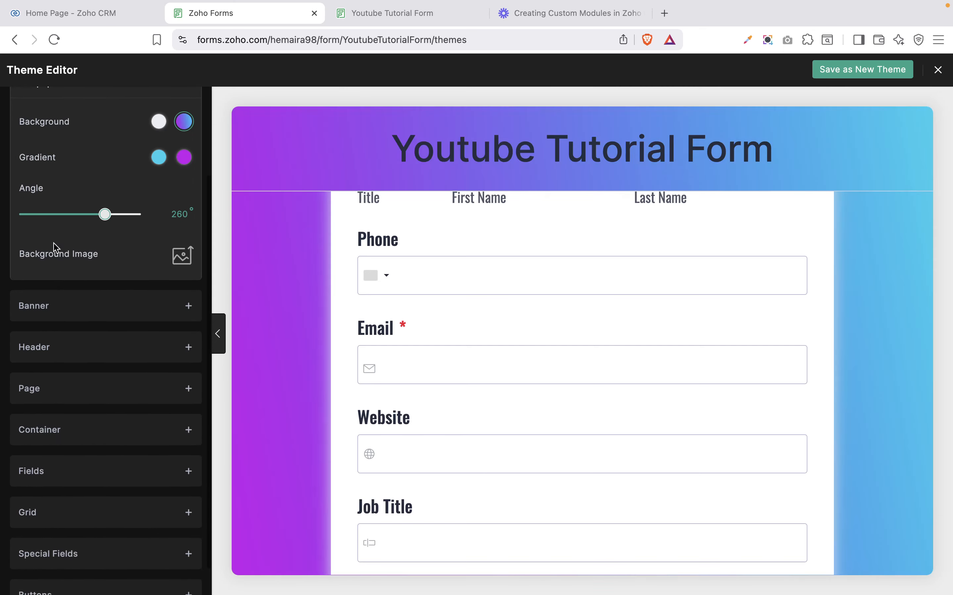
left_click(184, 257)
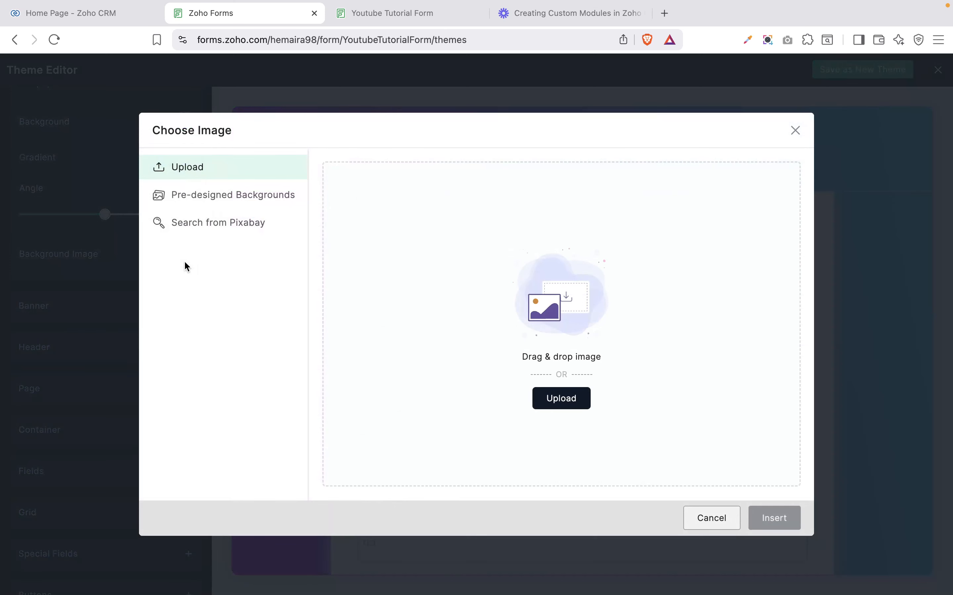
left_click(235, 195)
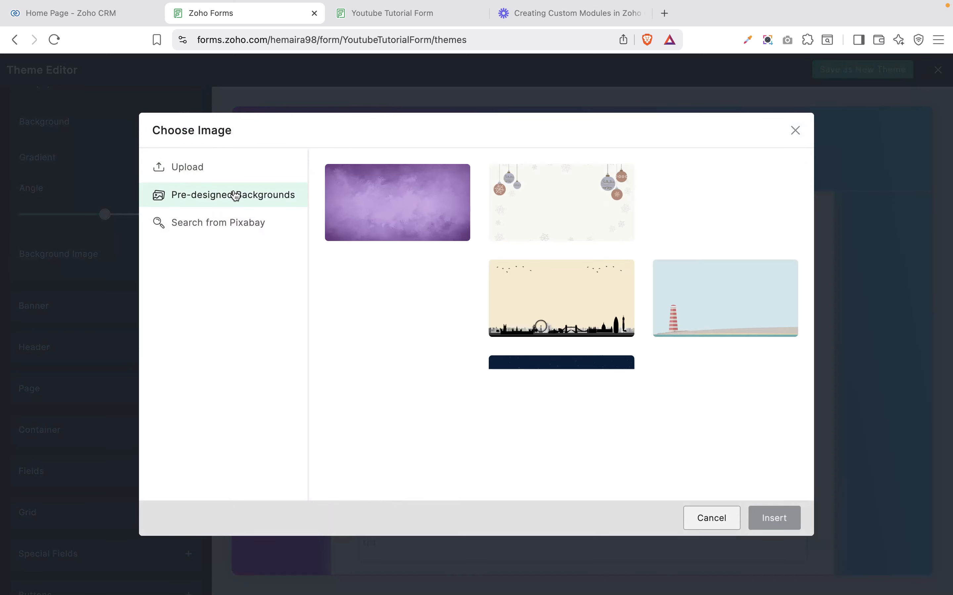
left_click(230, 222)
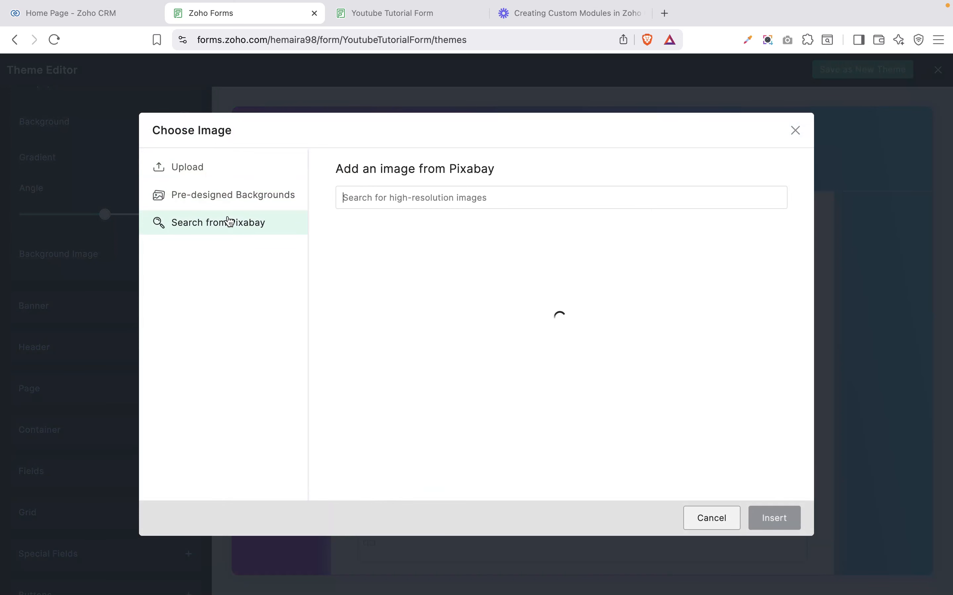
left_click(198, 170)
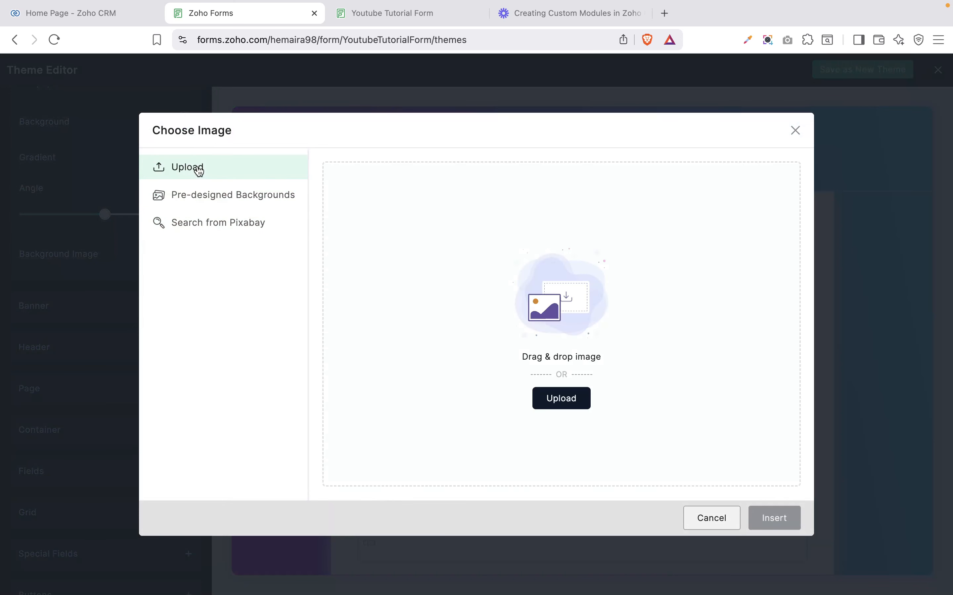
left_click(713, 519)
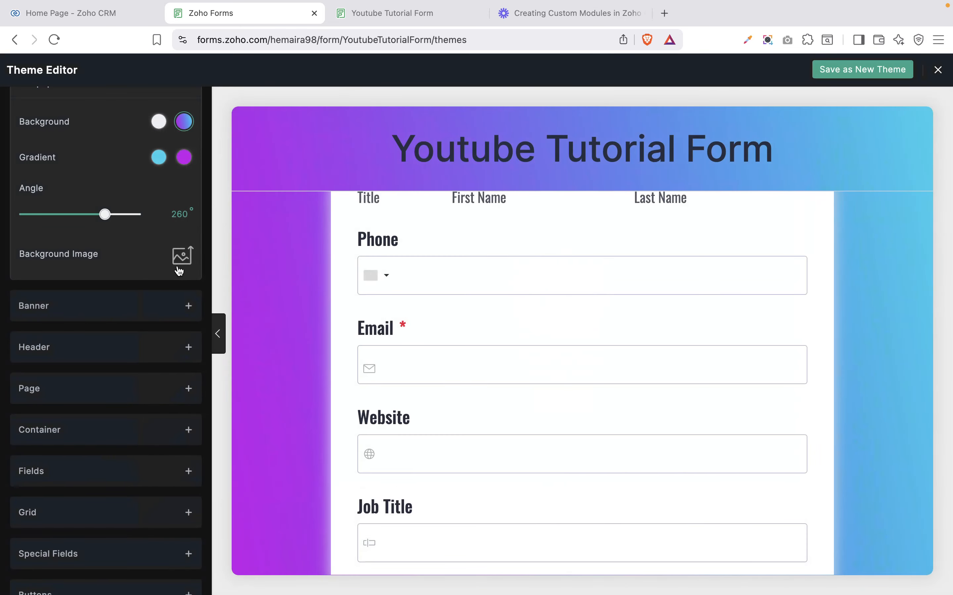
- Add a banner using the Pixabay image of a suited cartoon man presenting a blank board, and check it on the form
left_click(147, 314)
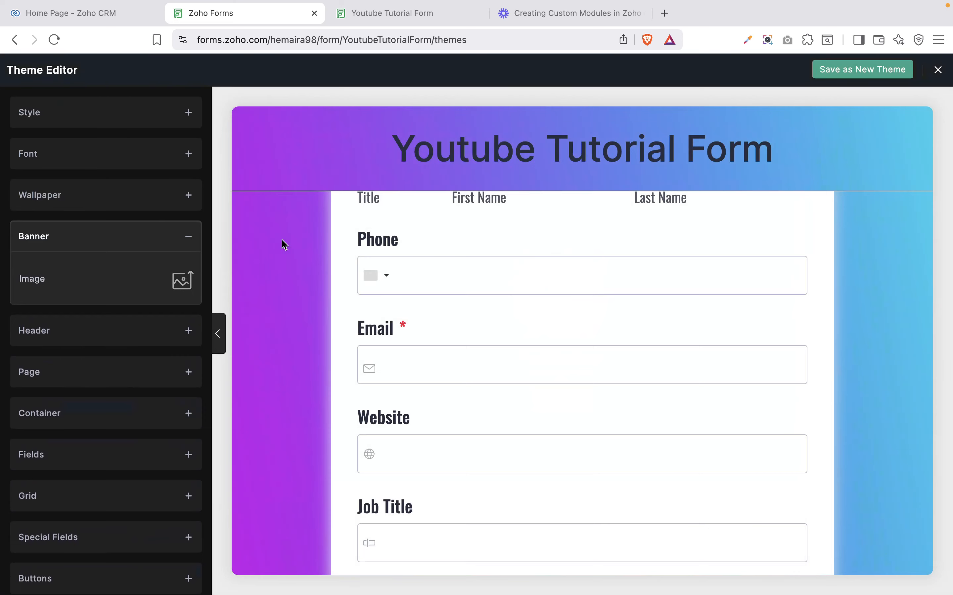
left_click(190, 286)
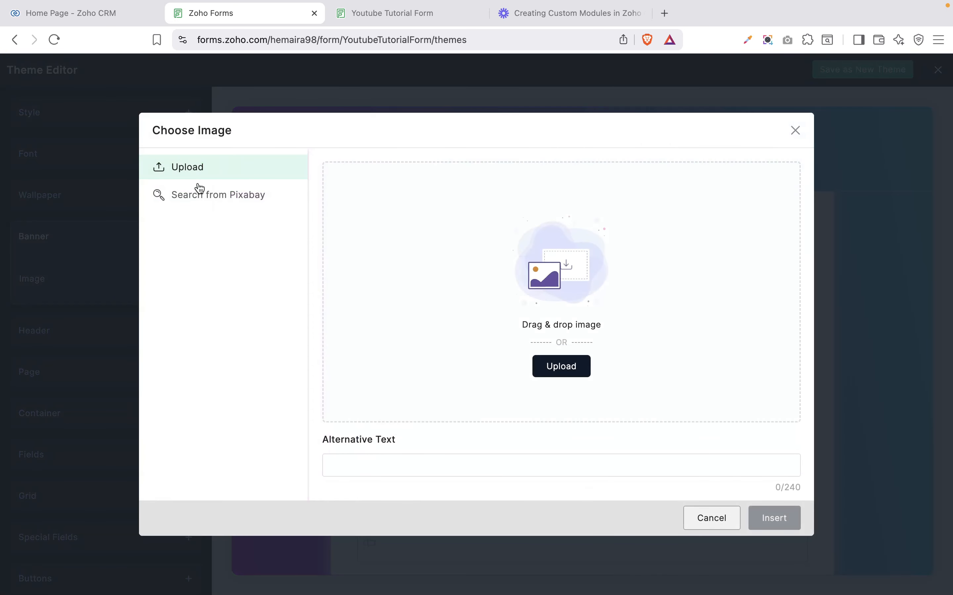
left_click(206, 195)
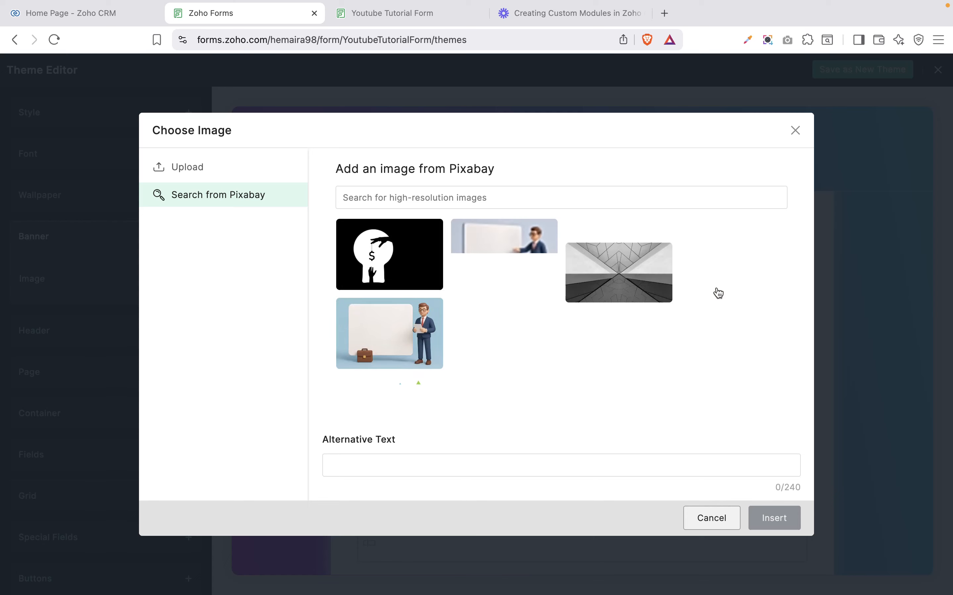
left_click(524, 268)
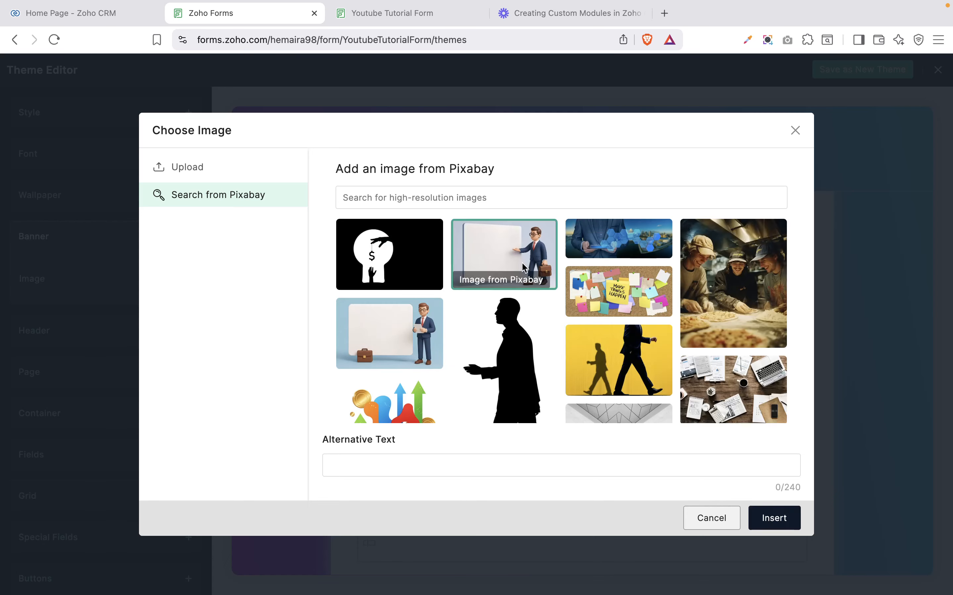
left_click(766, 521)
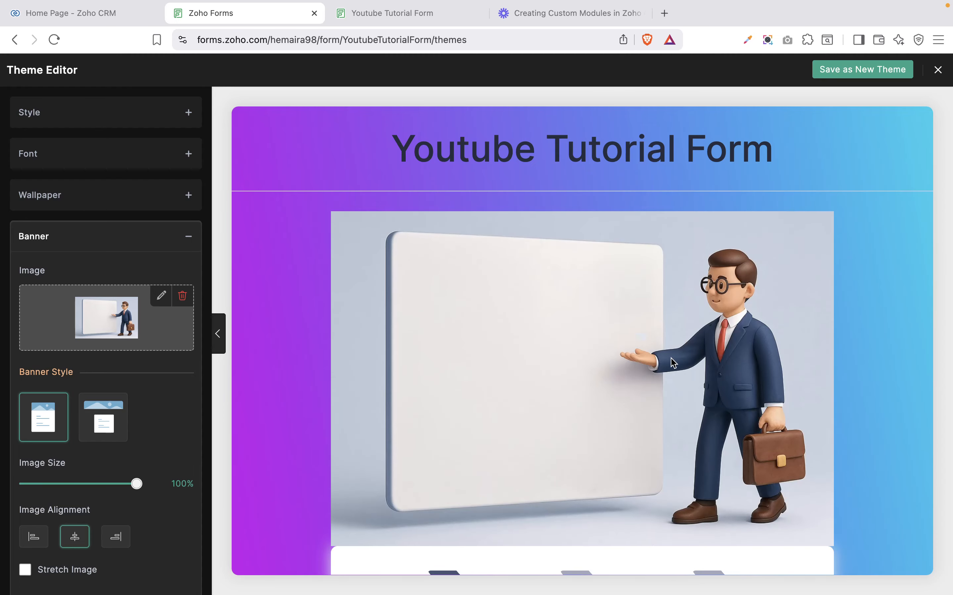
scroll(673, 363, "down", 5)
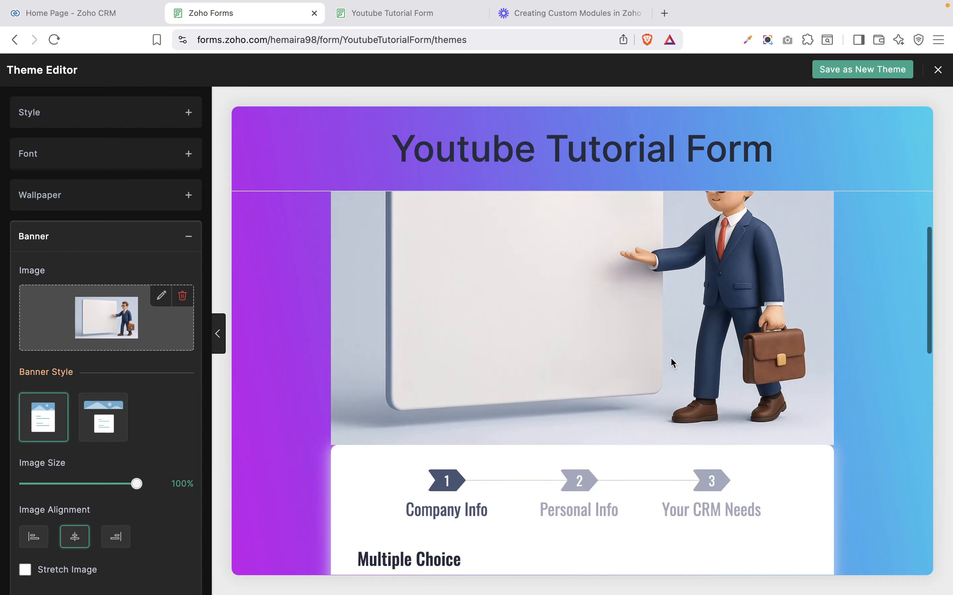
- Look at the banner's image settings, then try the full-width banner style and return to the form-width style
left_click(162, 298)
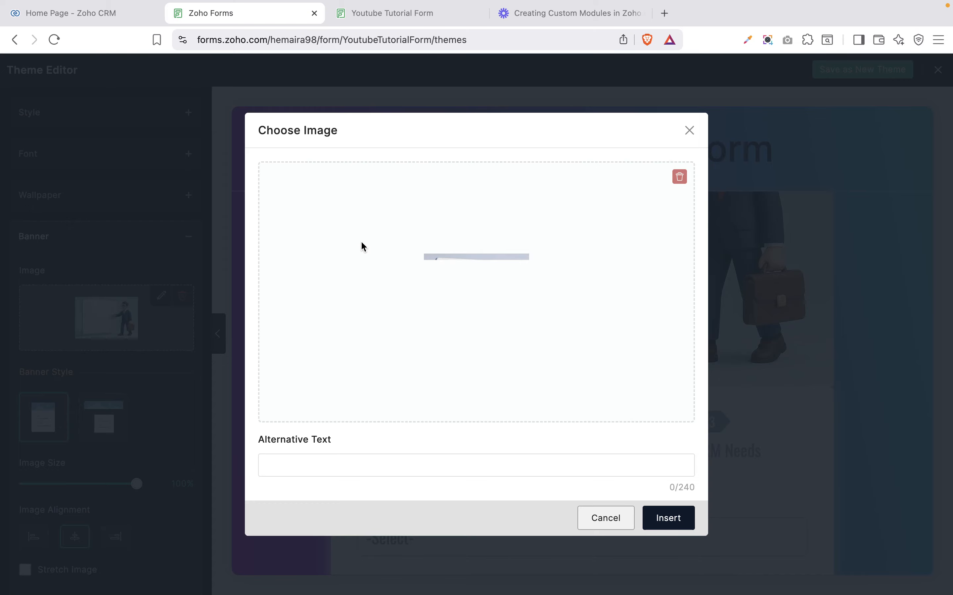
left_click(689, 132)
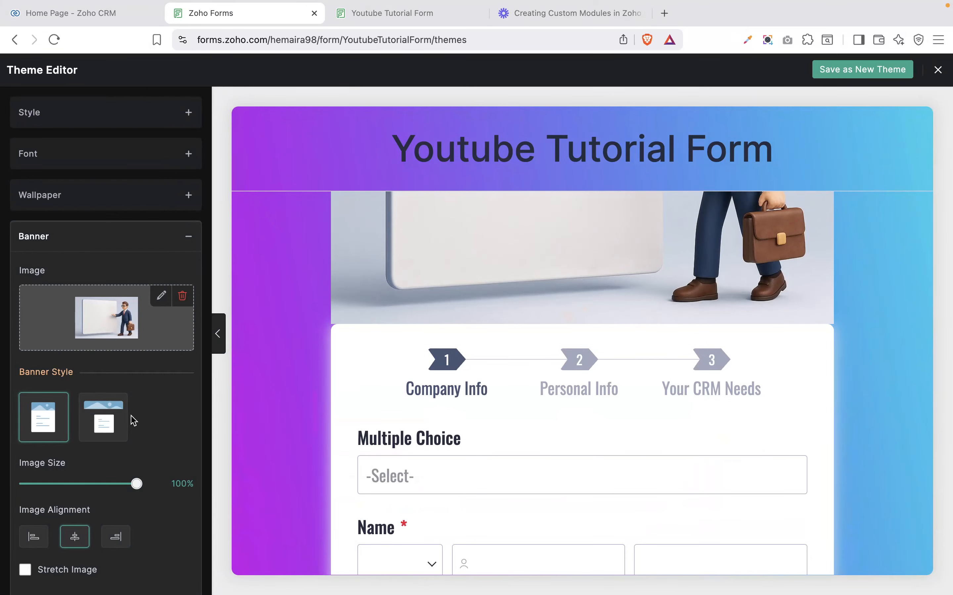
left_click(117, 427)
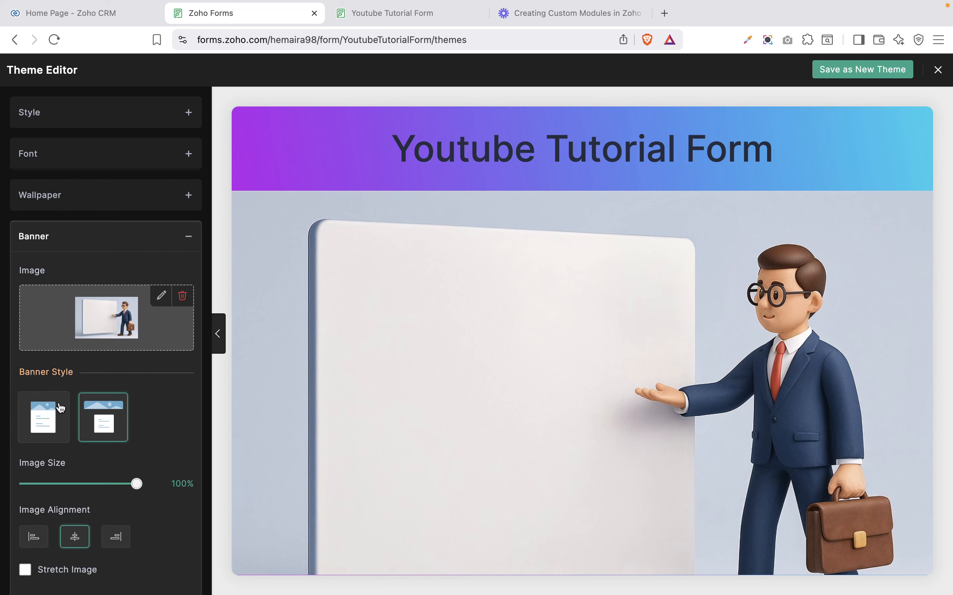
left_click(43, 421)
- Align the banner image to the left and try the Stretch Image option, leaving it off
scroll(44, 428, "down", 1)
scroll(44, 428, "down", 5)
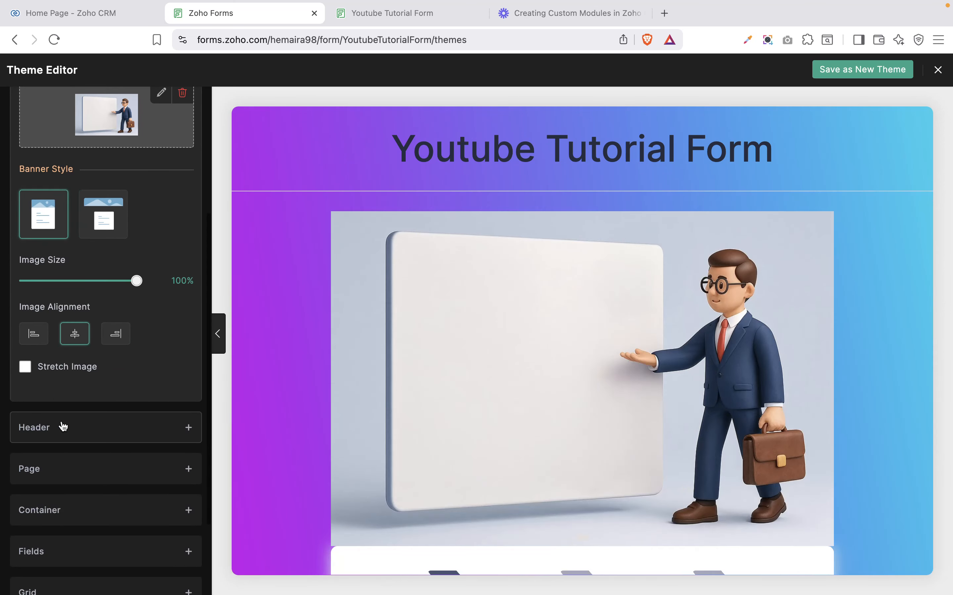
left_click(46, 346)
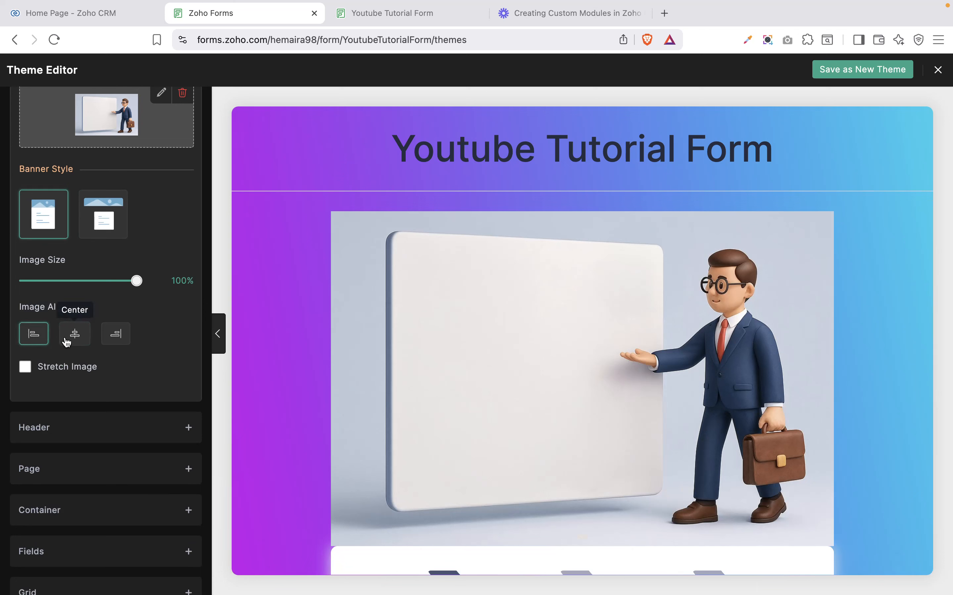
left_click(69, 373)
left_click(68, 373)
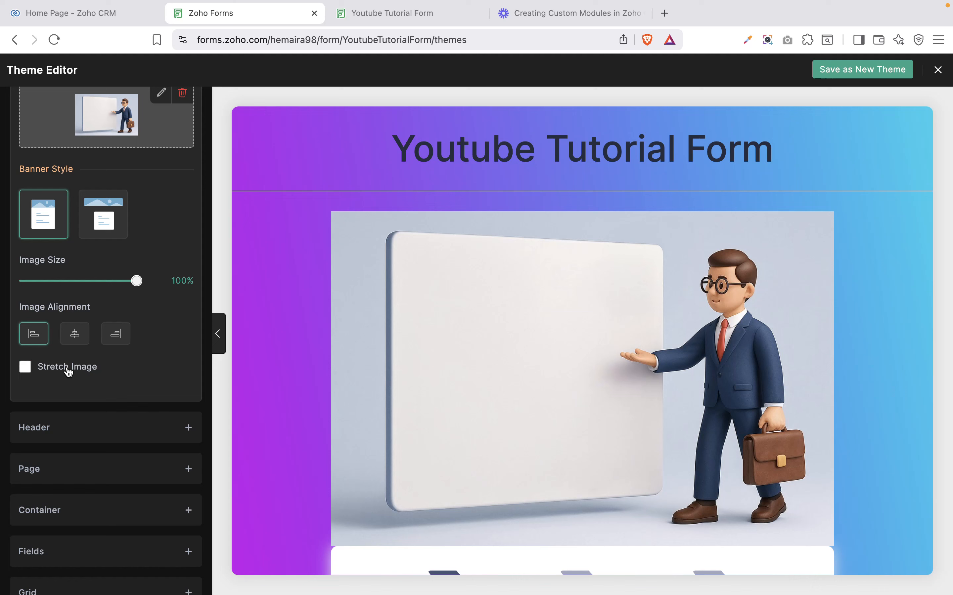
- Make the form title in the header bold and italic
left_click(89, 428)
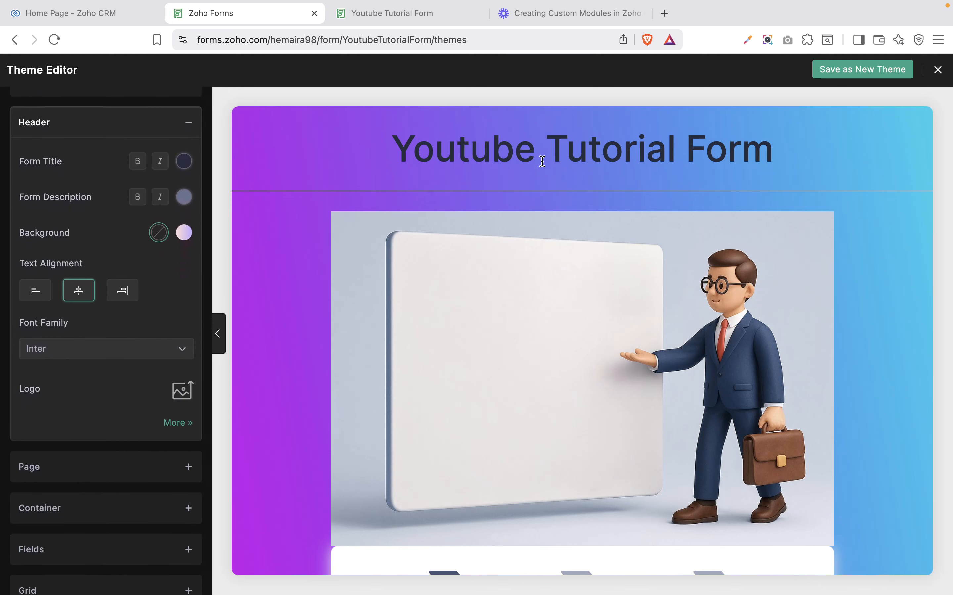
left_click(141, 167)
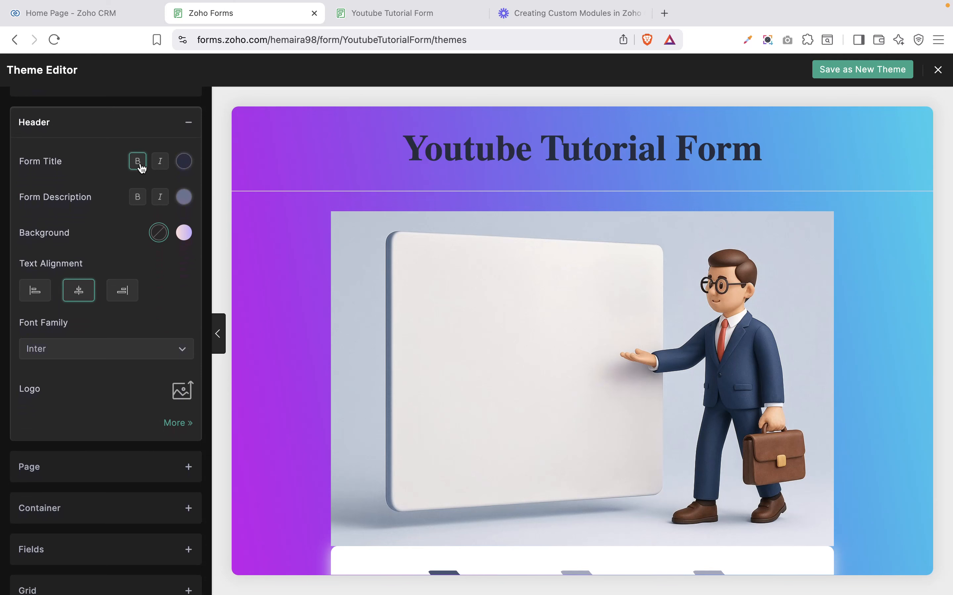
left_click(161, 169)
- Try purple and pink as the form title colour and settle on the standard navy blue
left_click(184, 166)
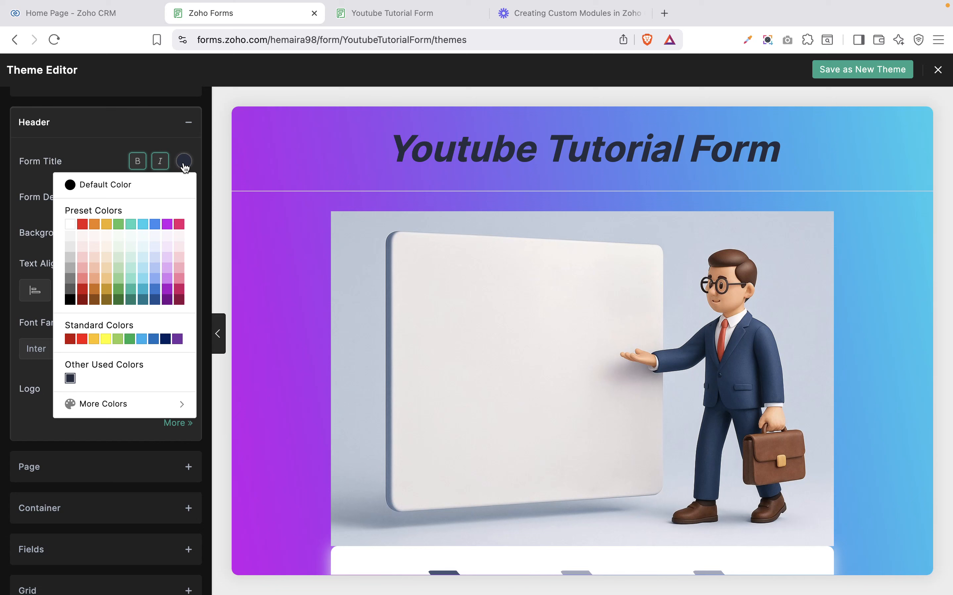
left_click(168, 225)
left_click(184, 167)
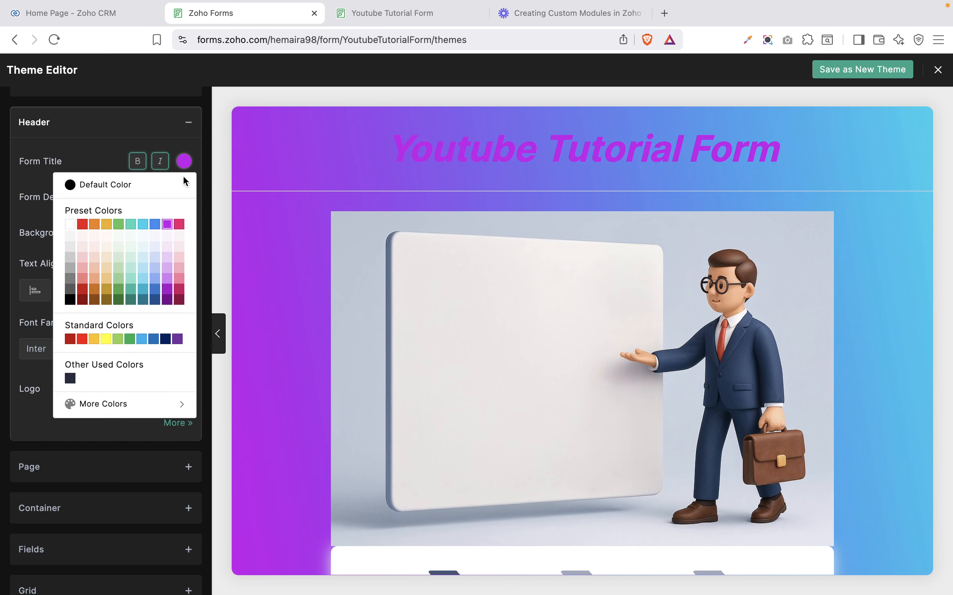
left_click(180, 224)
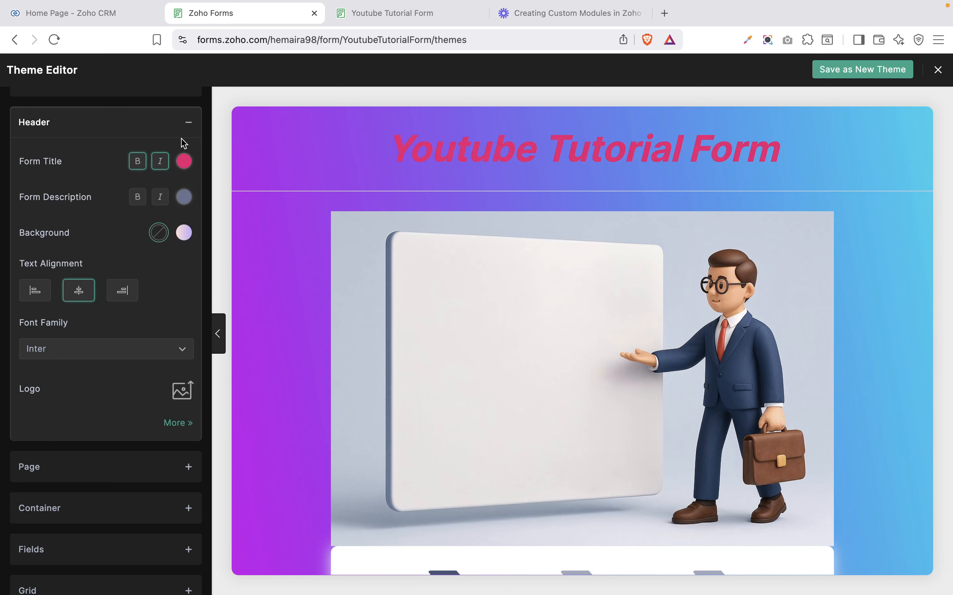
left_click(184, 163)
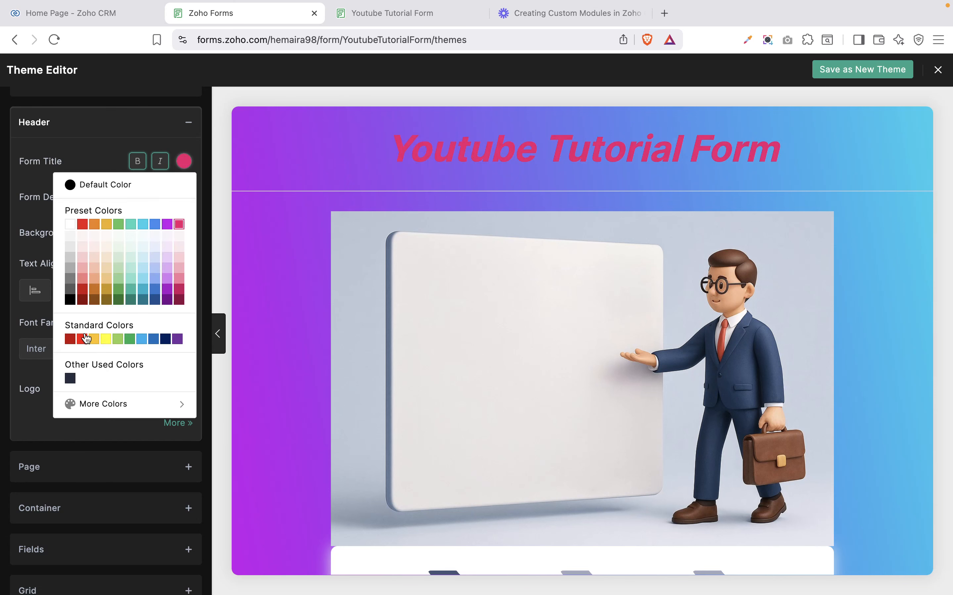
left_click(165, 339)
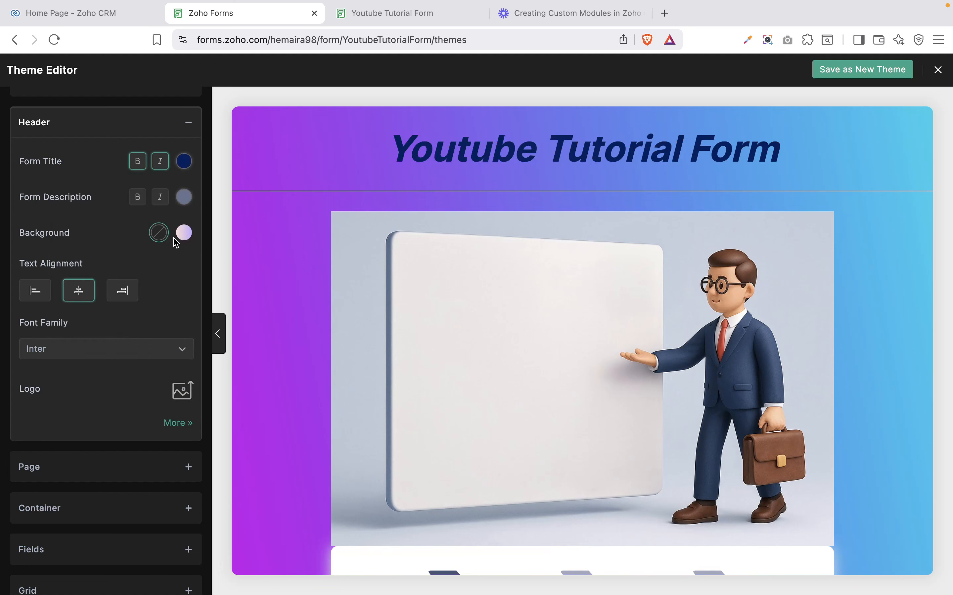
- Apply the gradient background to the header, and try right-aligned title text before returning it to centre
left_click(183, 236)
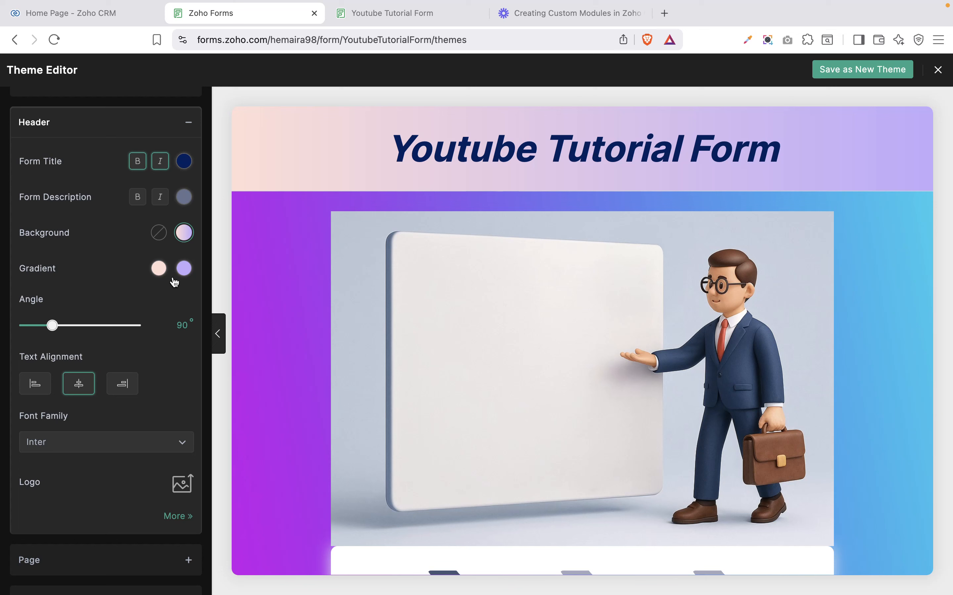
scroll(123, 358, "down", 3)
left_click(122, 310)
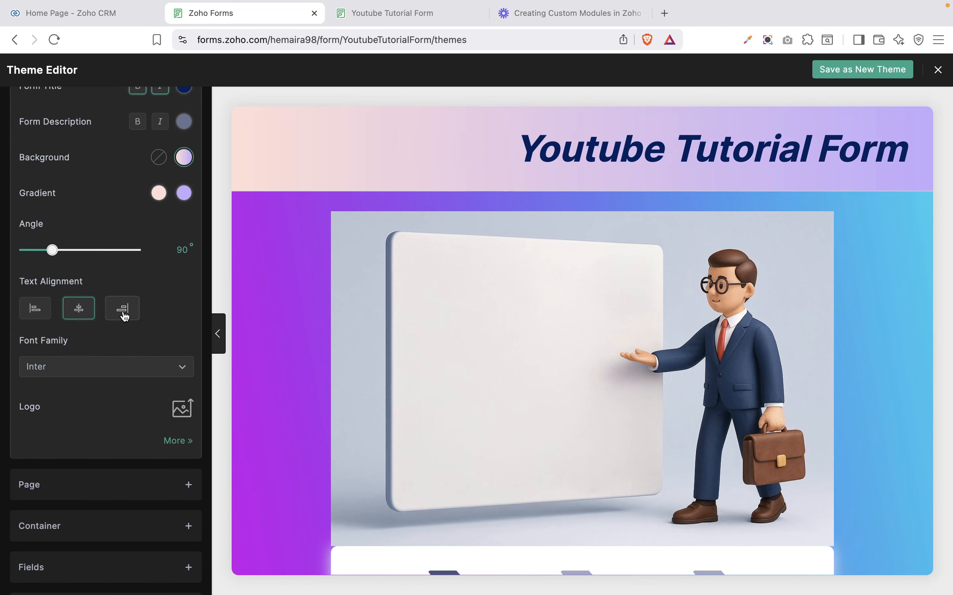
left_click(75, 318)
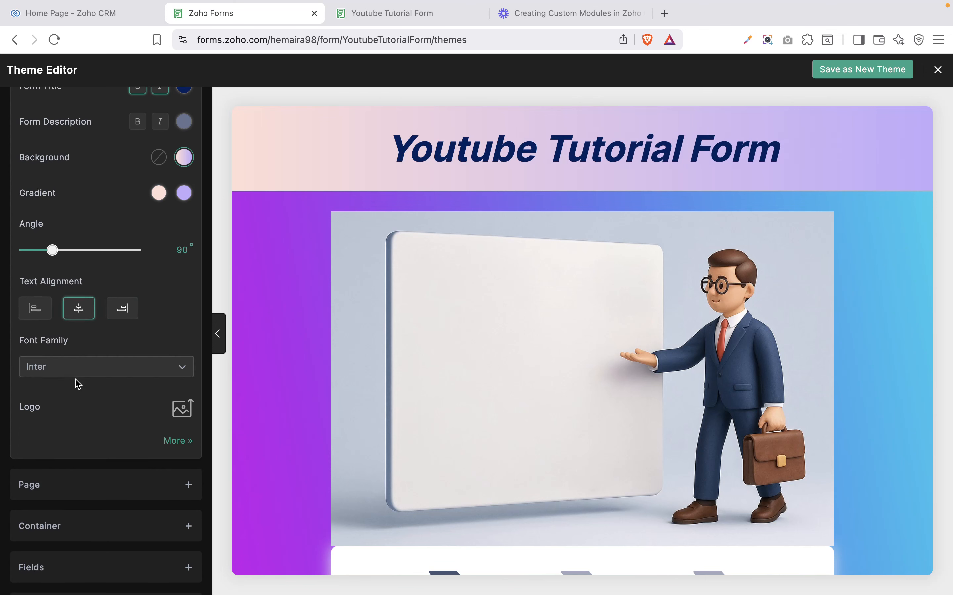
- Try Great Vibes as the header's font family and settle on Pacifico
scroll(76, 389, "down", 3)
left_click(104, 306)
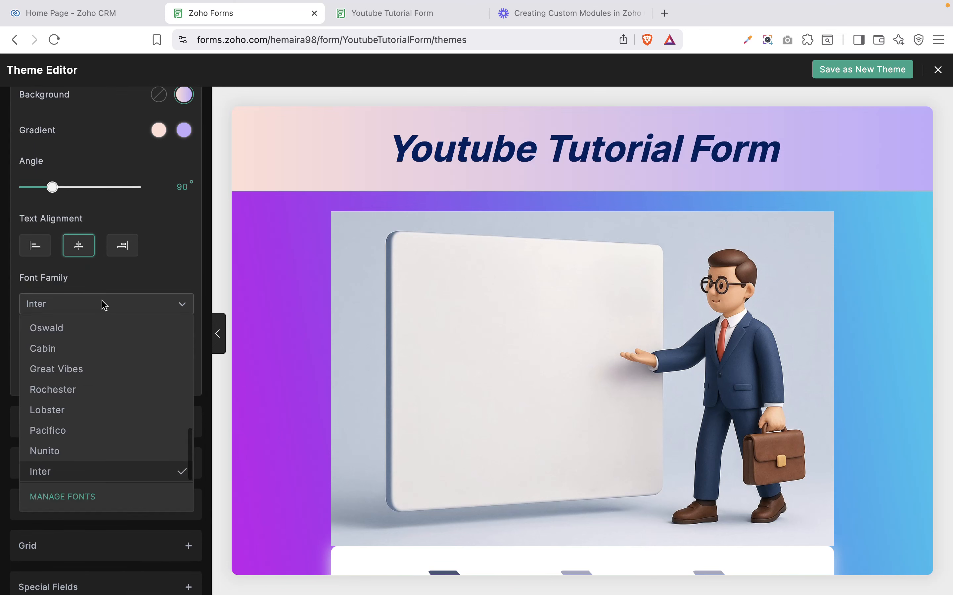
left_click(81, 370)
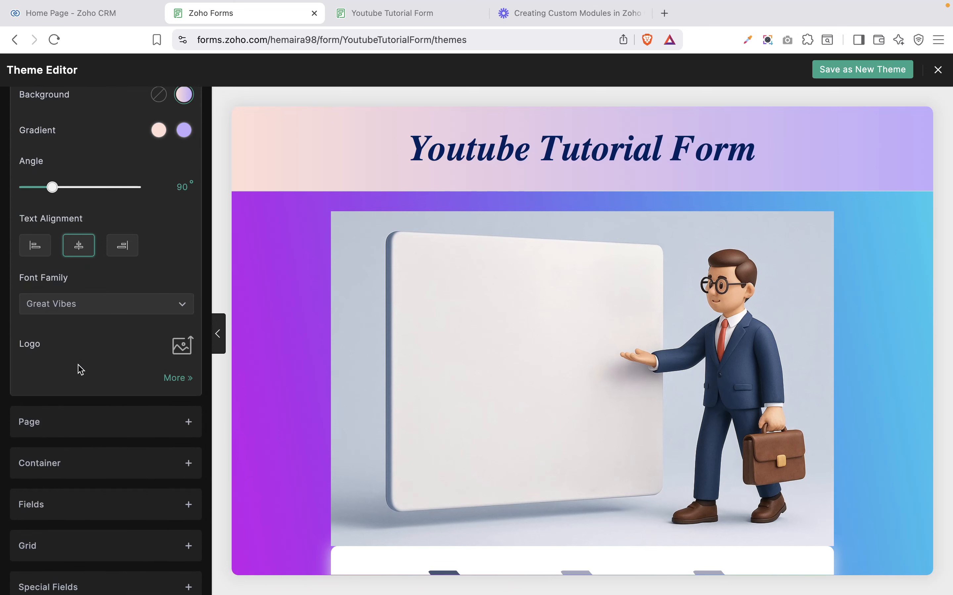
left_click(101, 310)
left_click(99, 430)
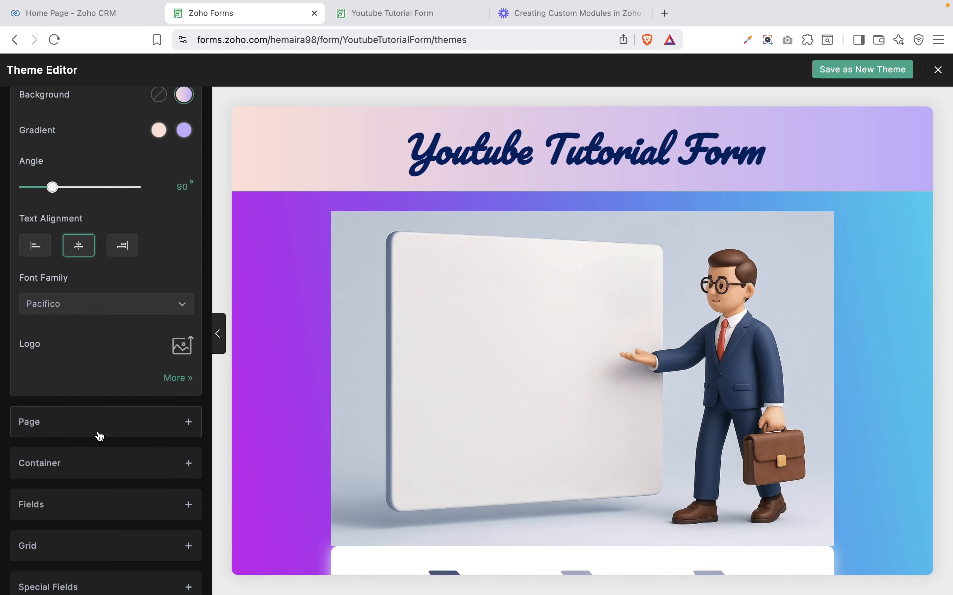
- Browse the Pixabay images and insert the black-and-white keyhole picture with hands and a dollar sign as the header logo
scroll(100, 437, "down", 2)
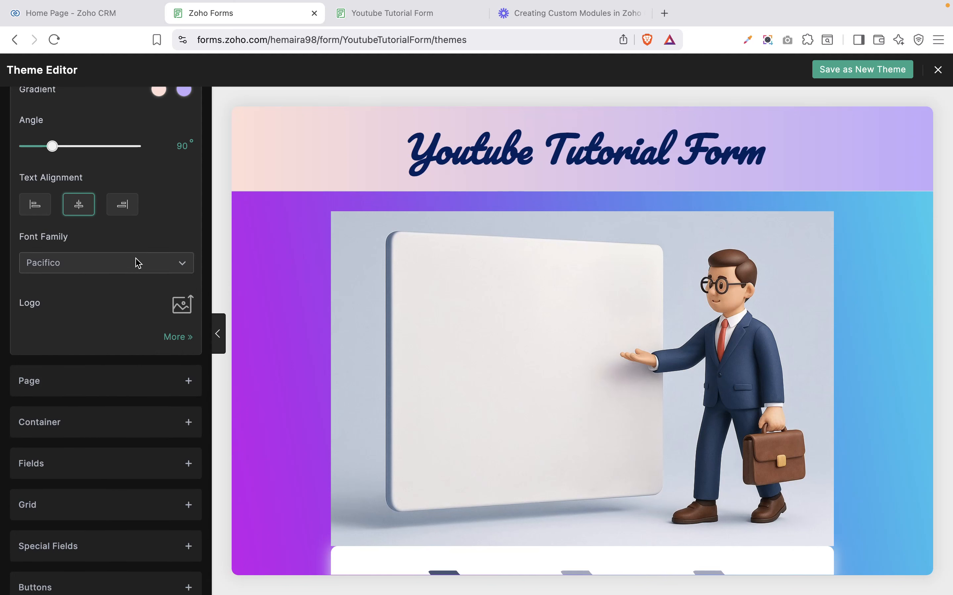
left_click(184, 307)
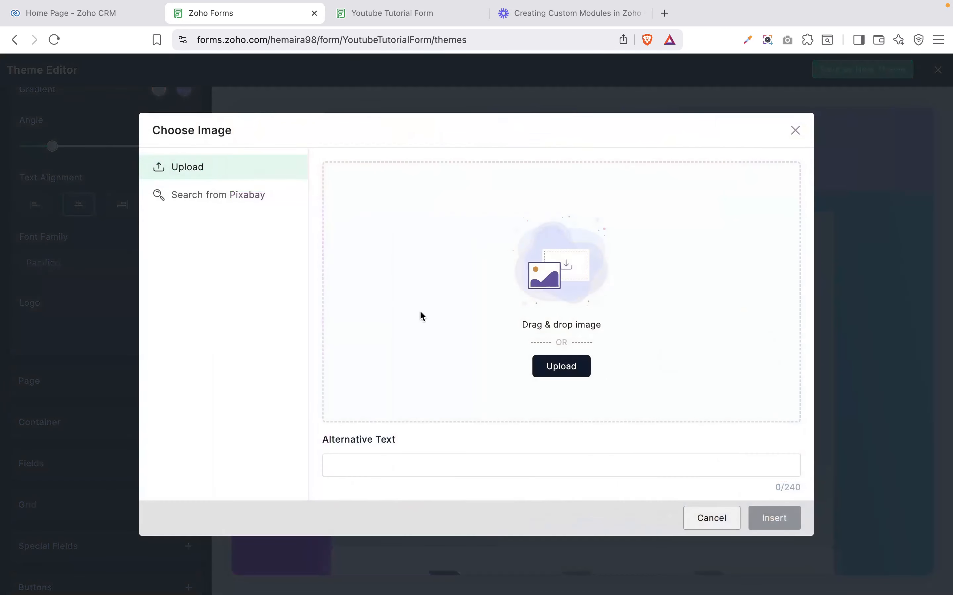
left_click(242, 203)
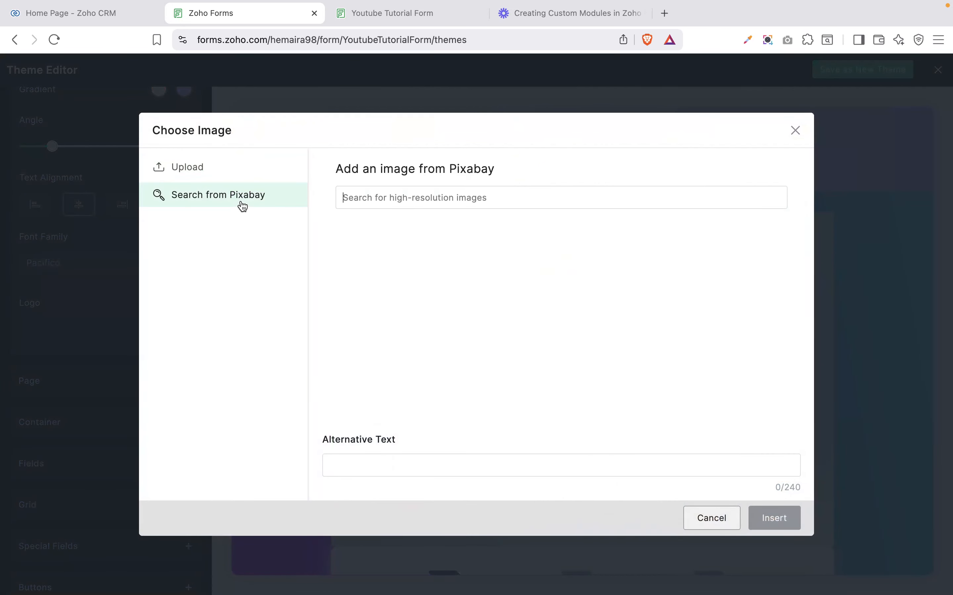
scroll(532, 409, "down", 3)
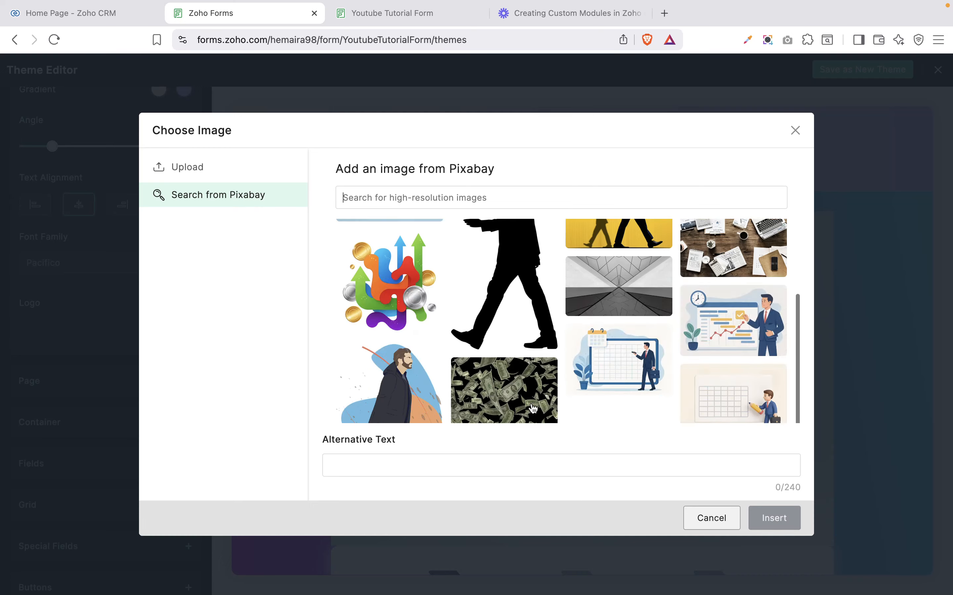
scroll(532, 408, "down", 5)
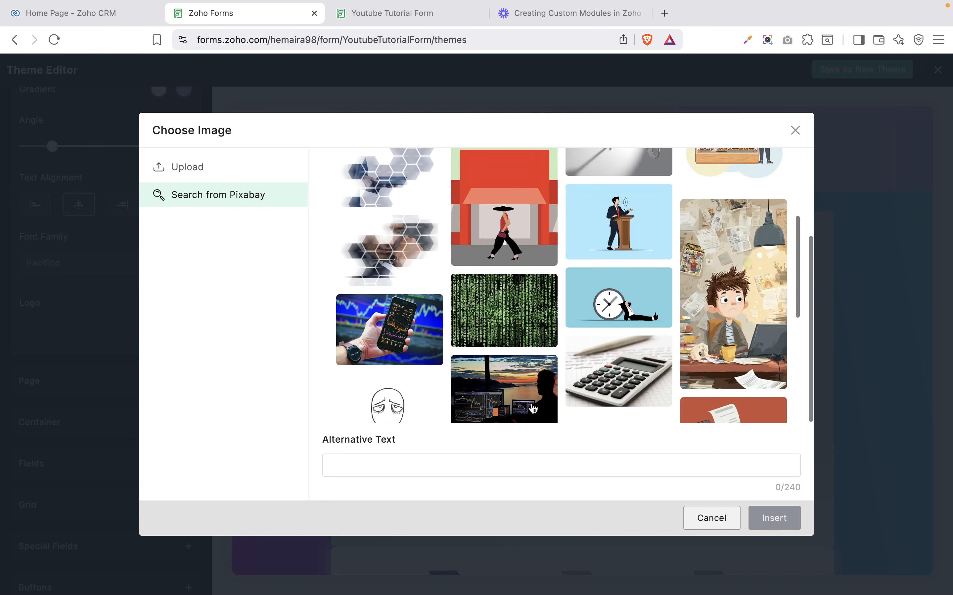
scroll(532, 409, "down", 5)
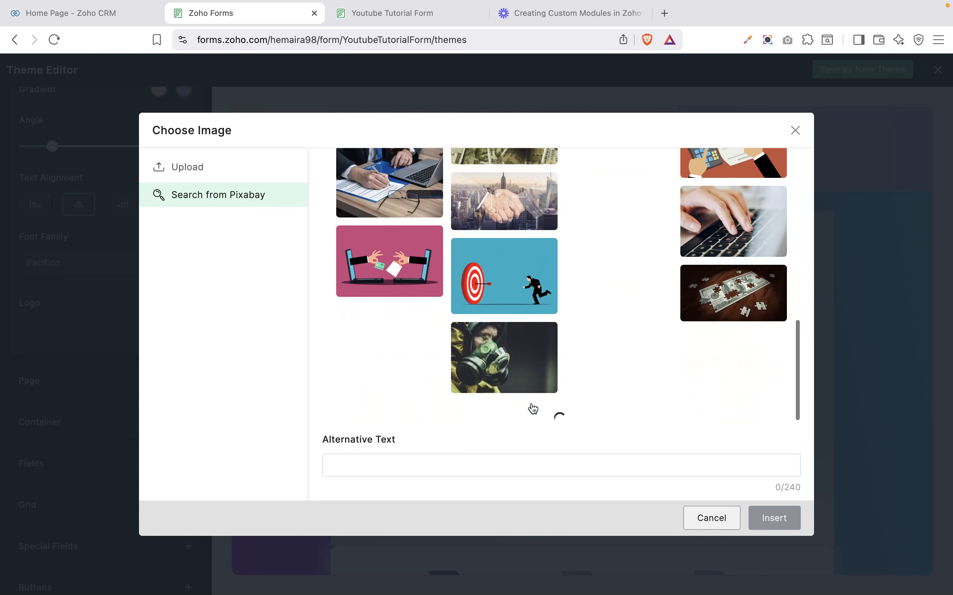
scroll(533, 406, "down", 4)
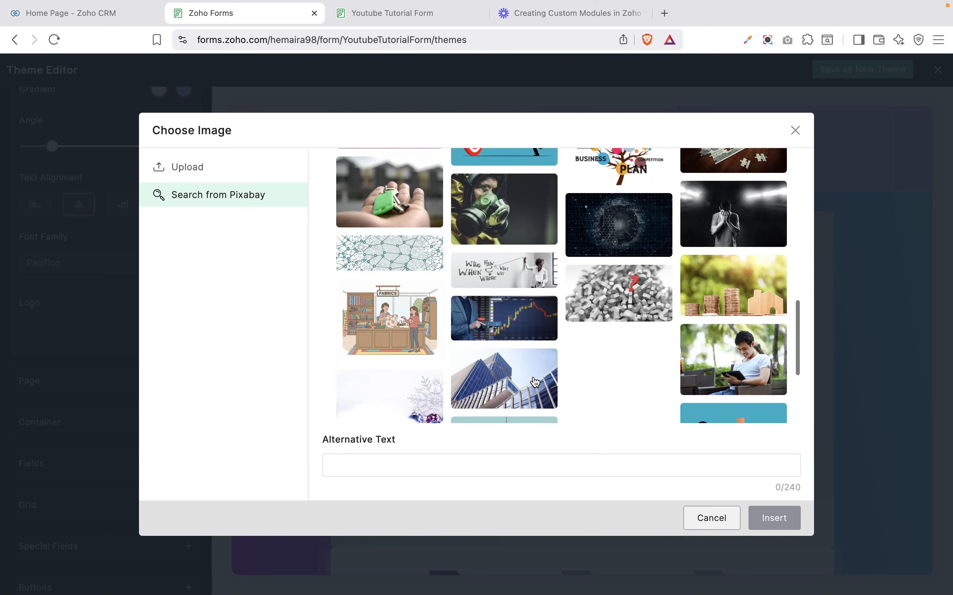
scroll(535, 382, "down", 5)
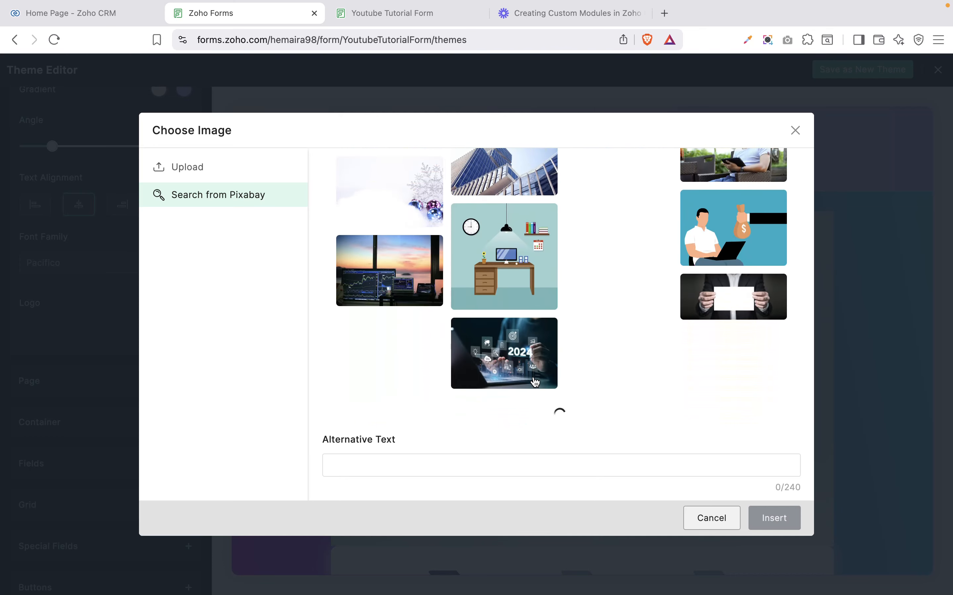
scroll(536, 382, "up", 10)
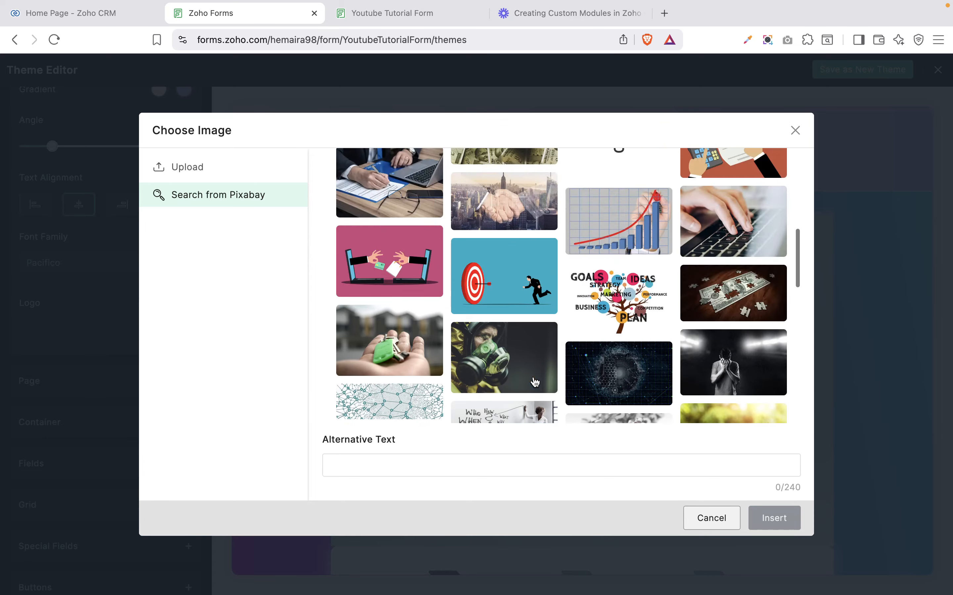
scroll(536, 382, "up", 10)
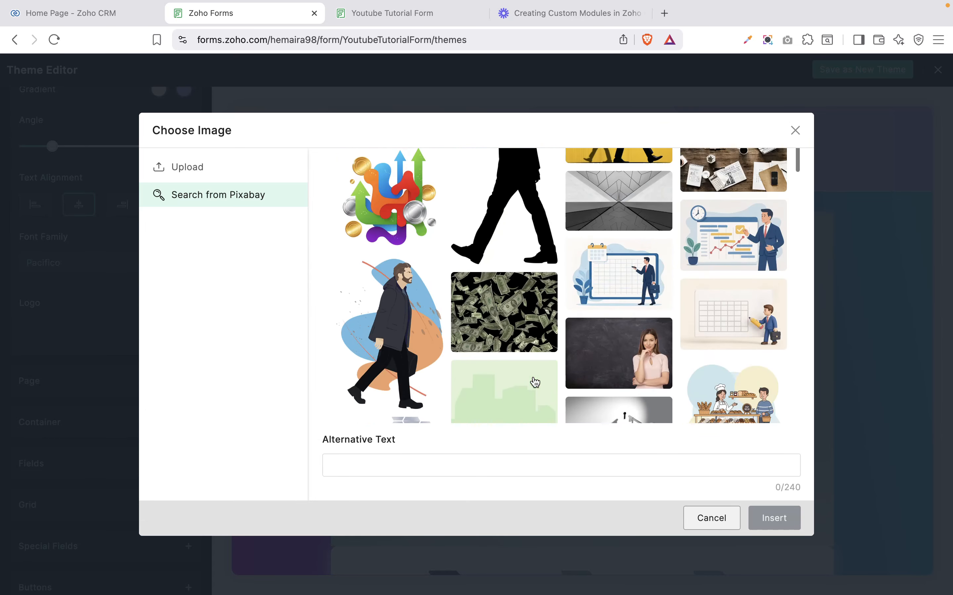
scroll(535, 382, "up", 5)
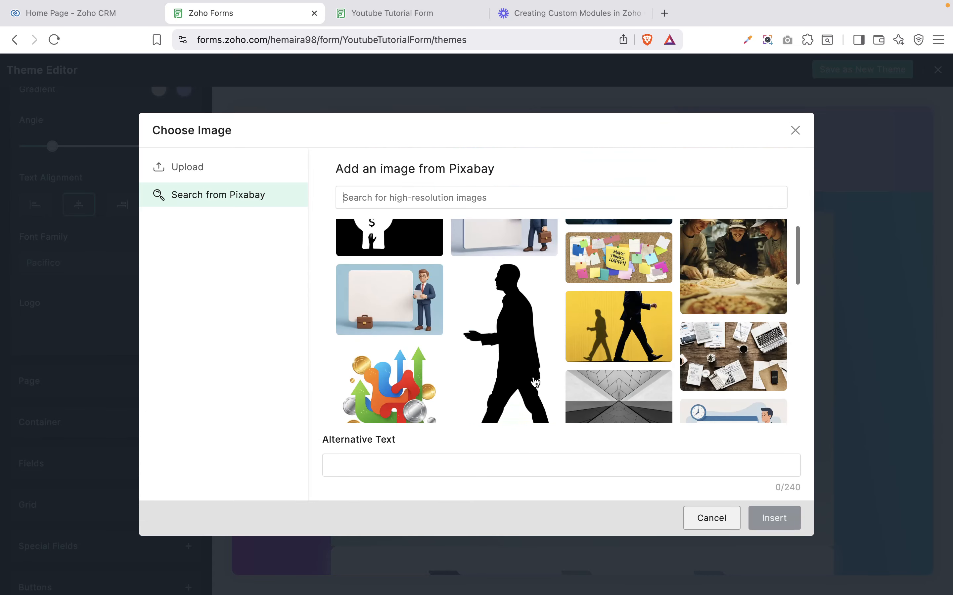
scroll(536, 382, "up", 2)
left_click(397, 269)
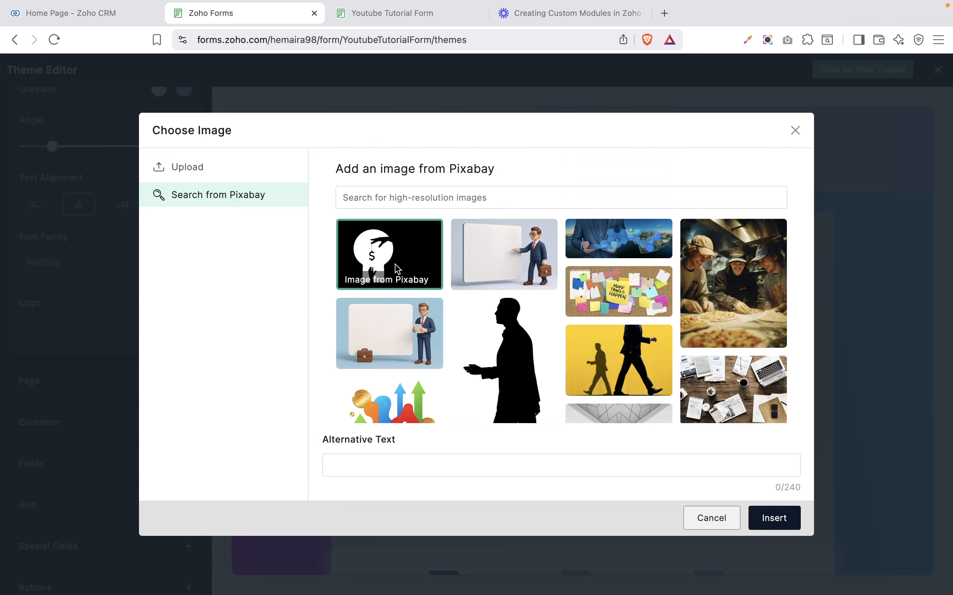
left_click(783, 522)
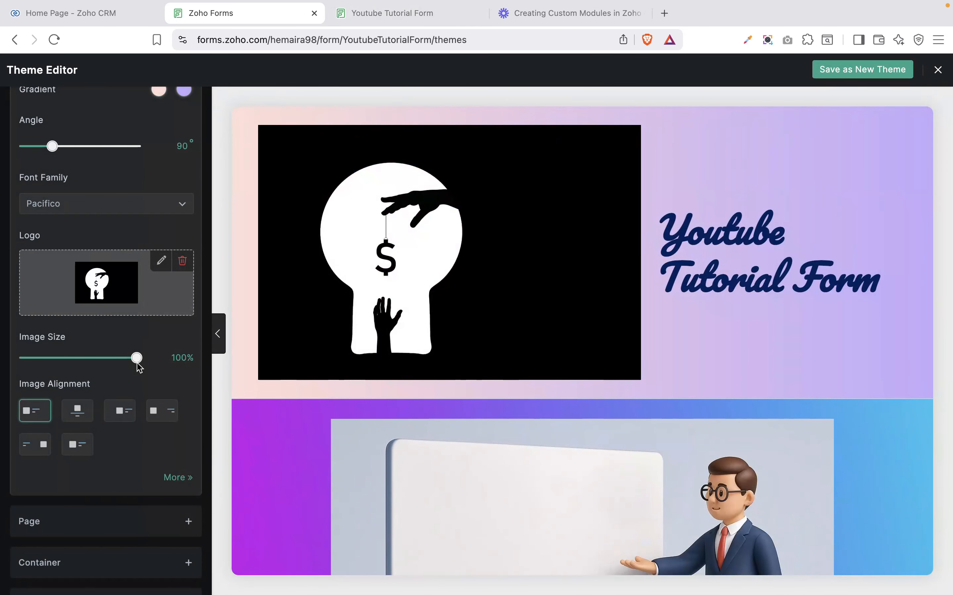
- Reduce the logo size to 27% and, after trying other alignments, place the logo far left with the title far right
left_click_drag(137, 364, 75, 364)
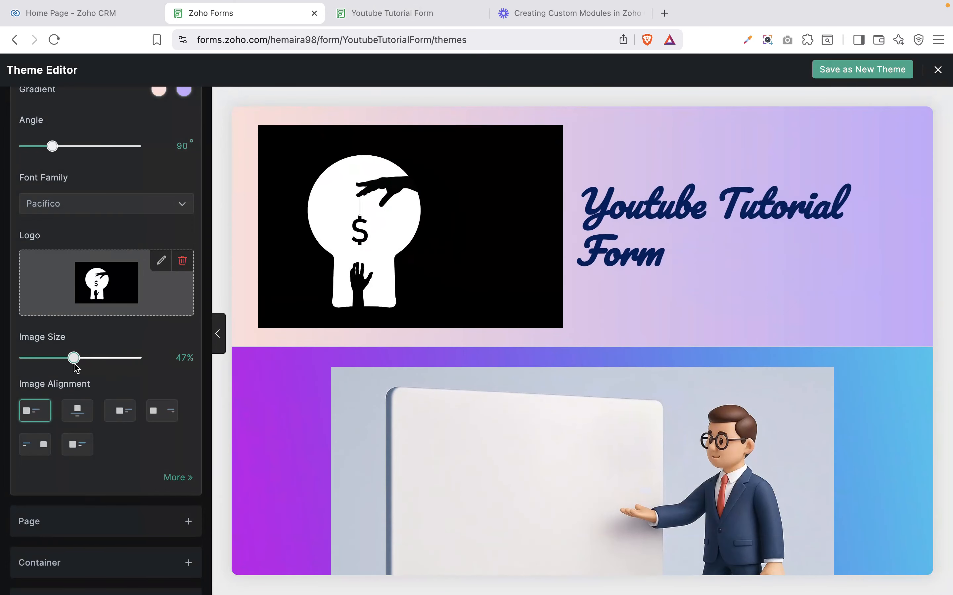
left_click(53, 358)
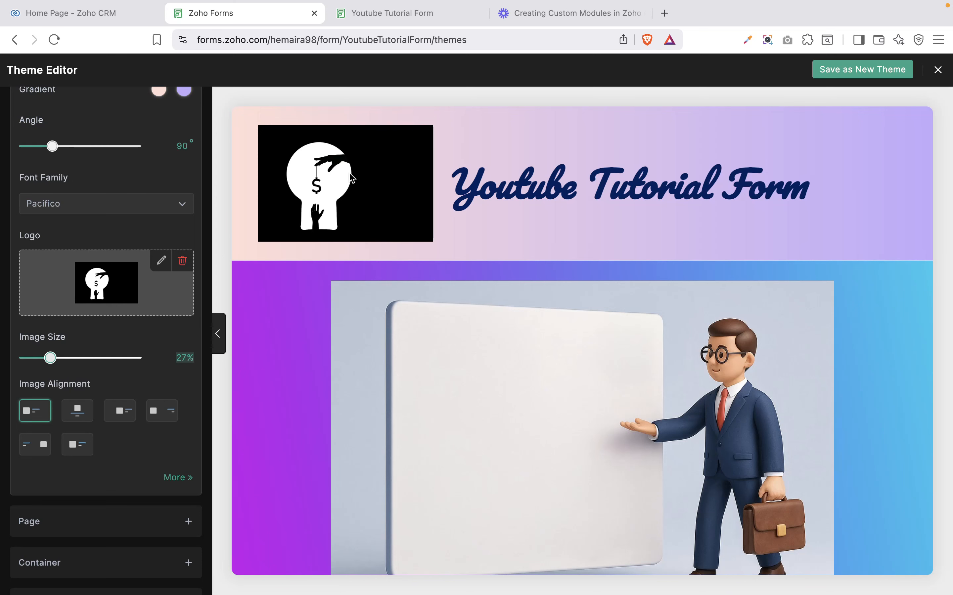
left_click(79, 411)
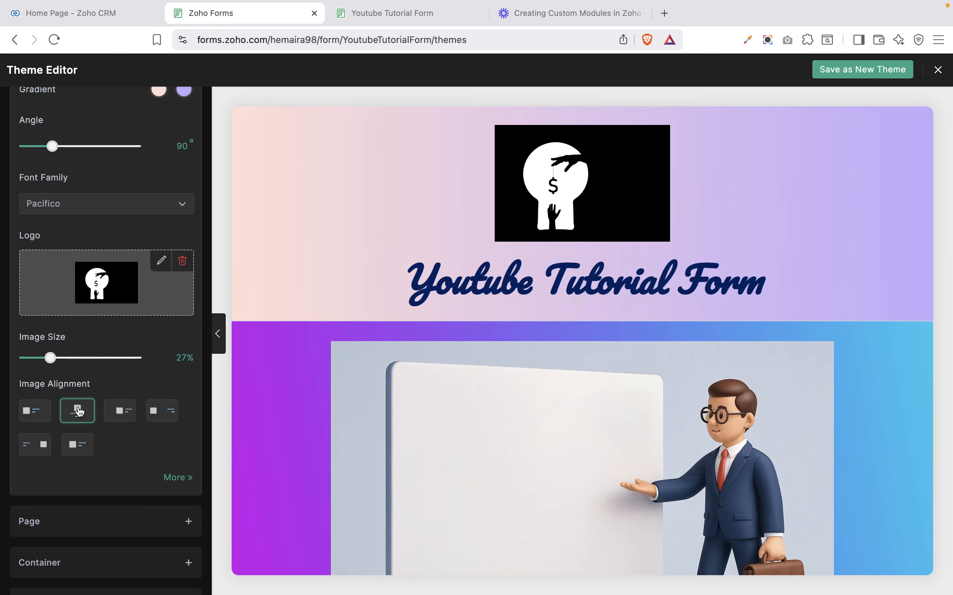
left_click(132, 419)
left_click(162, 412)
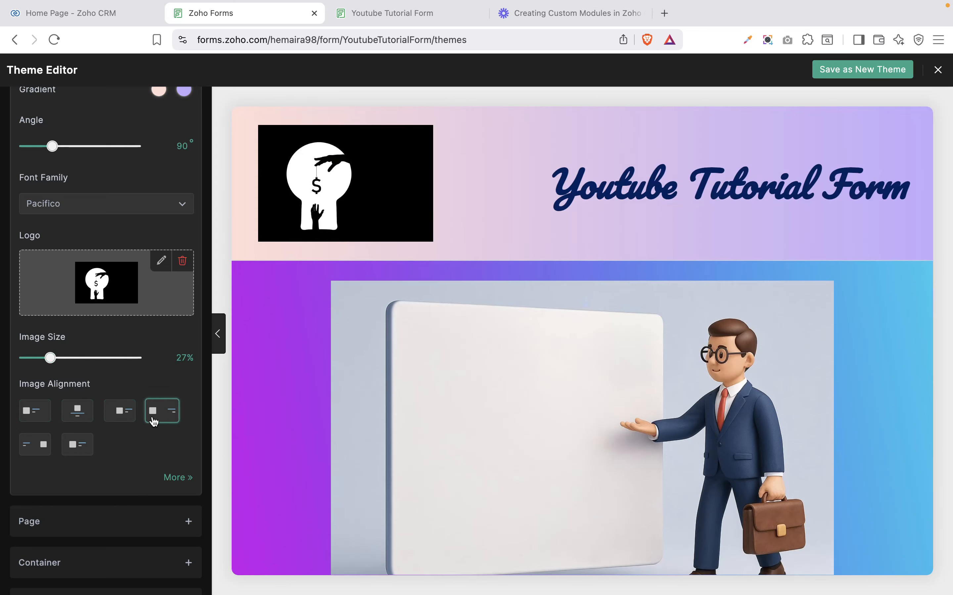
- Try the line style for the page navigation bar, check it in the form preview, and choose the connected numbered squares style
scroll(109, 452, "down", 2)
scroll(109, 451, "down", 3)
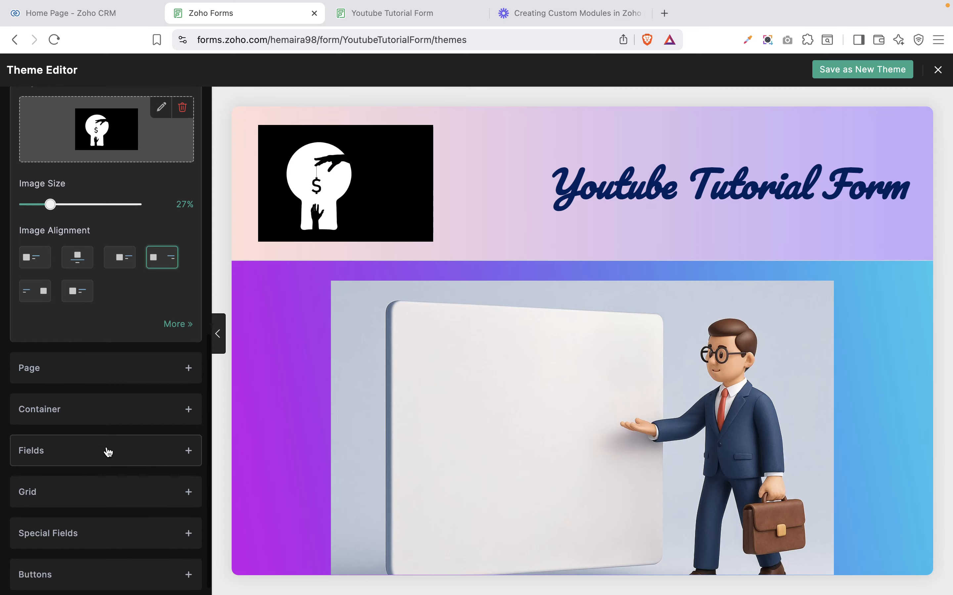
left_click(103, 378)
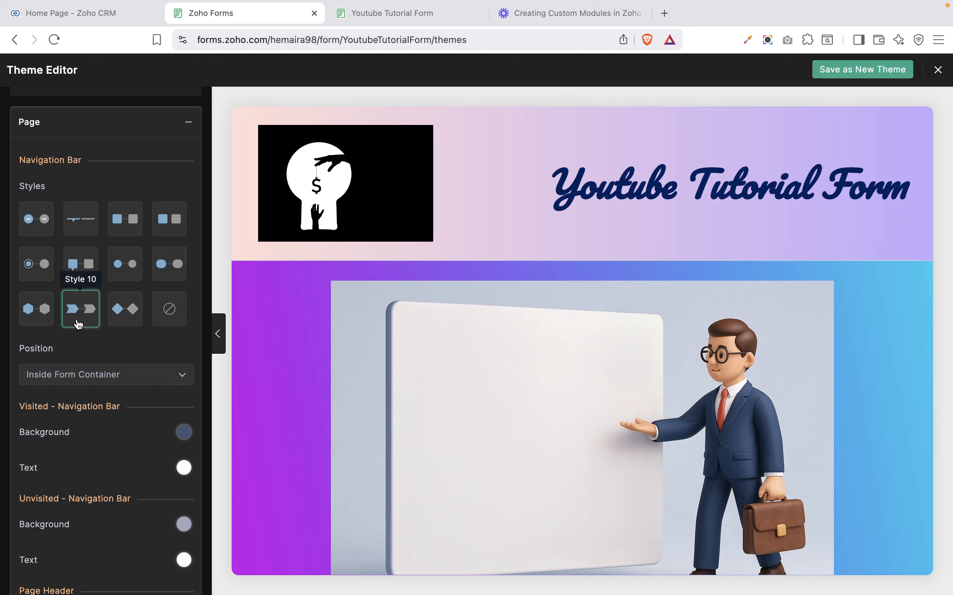
left_click(80, 219)
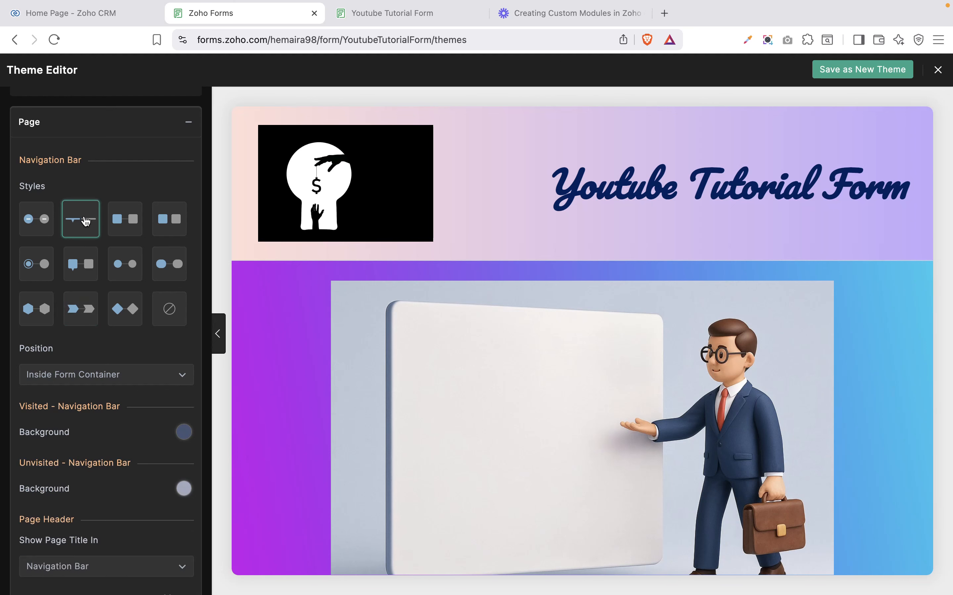
scroll(369, 373, "down", 5)
scroll(365, 374, "up", 3)
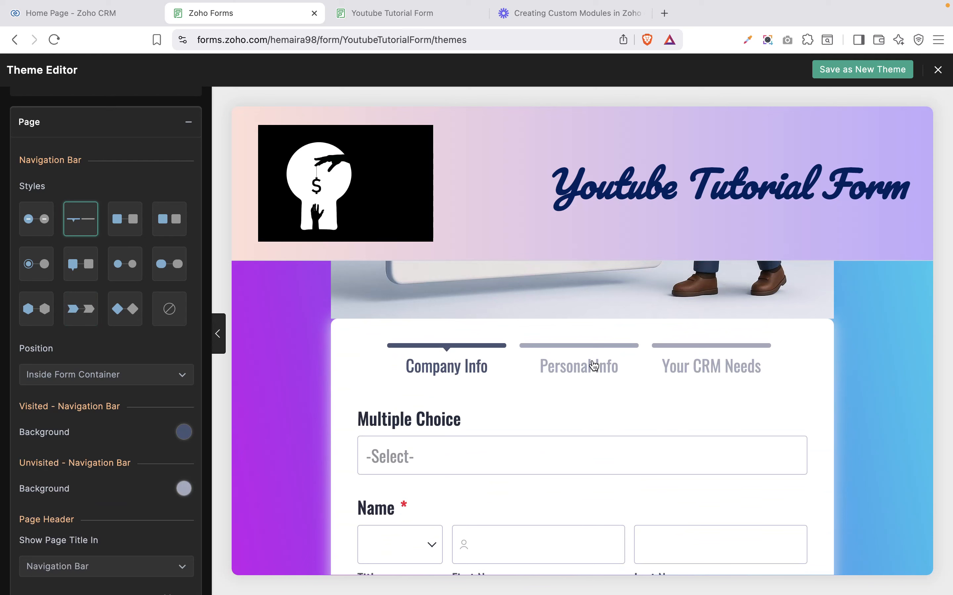
left_click(123, 231)
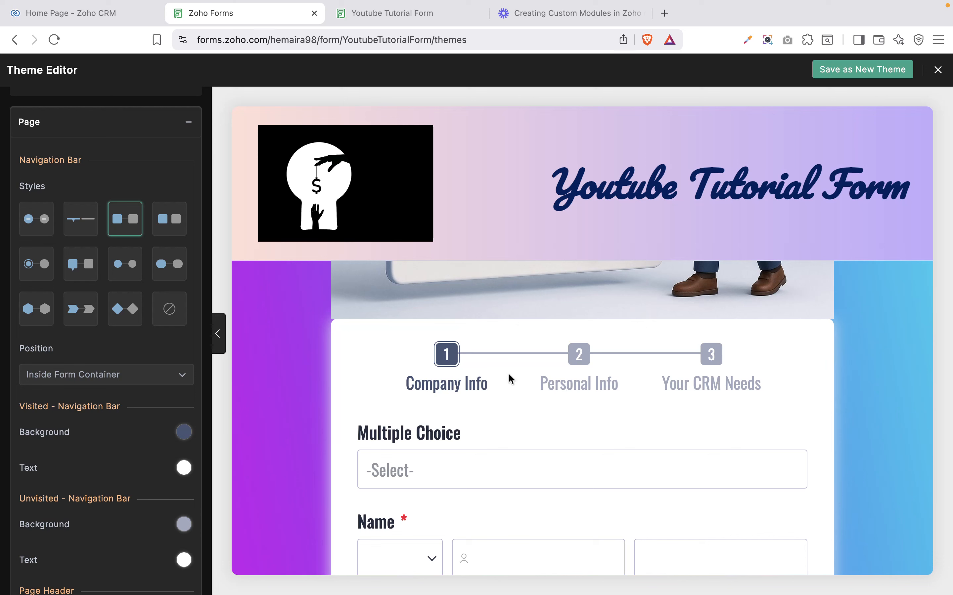
- Try positioning the navigation bar outside the form container, then return it to Inside Form Container
left_click(83, 378)
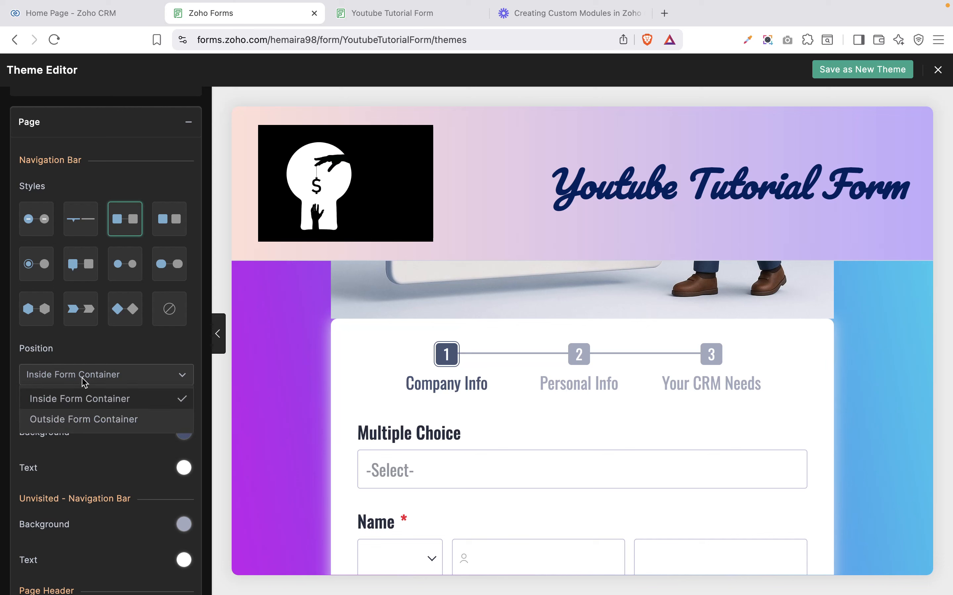
left_click(96, 418)
left_click(109, 377)
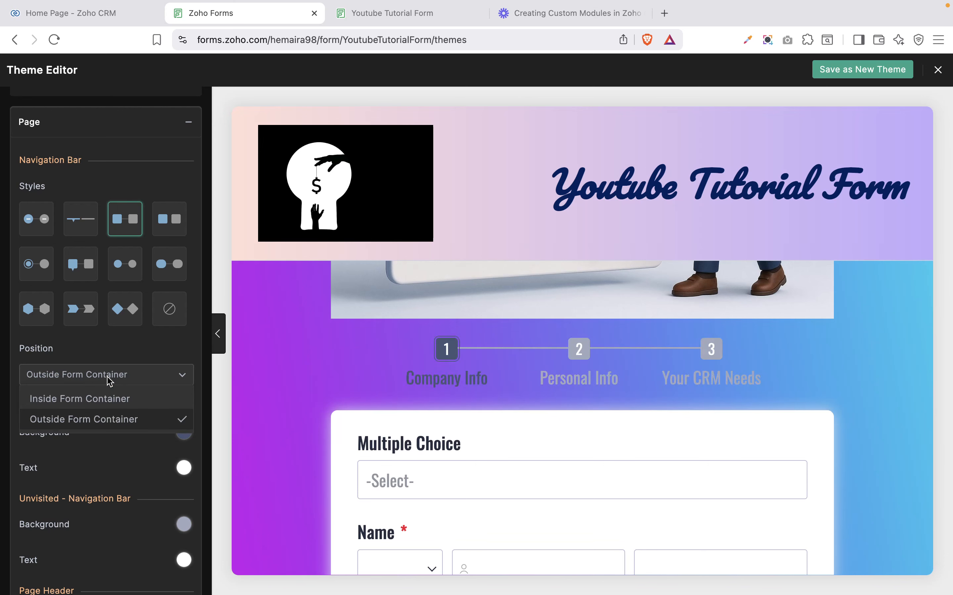
left_click(106, 398)
- Set the visited navigation bar's background to red and, after trying red text, make its text black
scroll(168, 449, "down", 4)
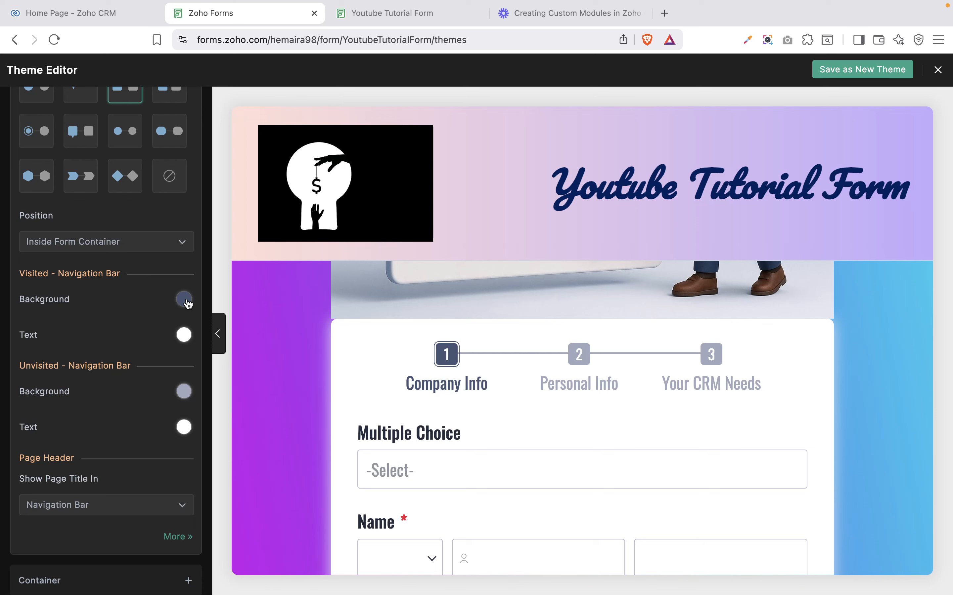
left_click(188, 303)
left_click(81, 367)
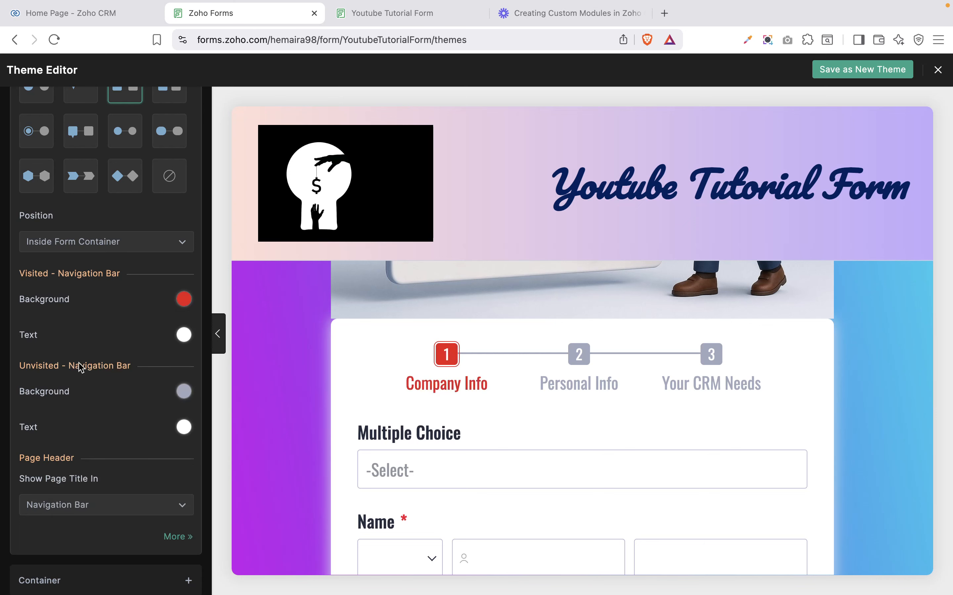
left_click(184, 336)
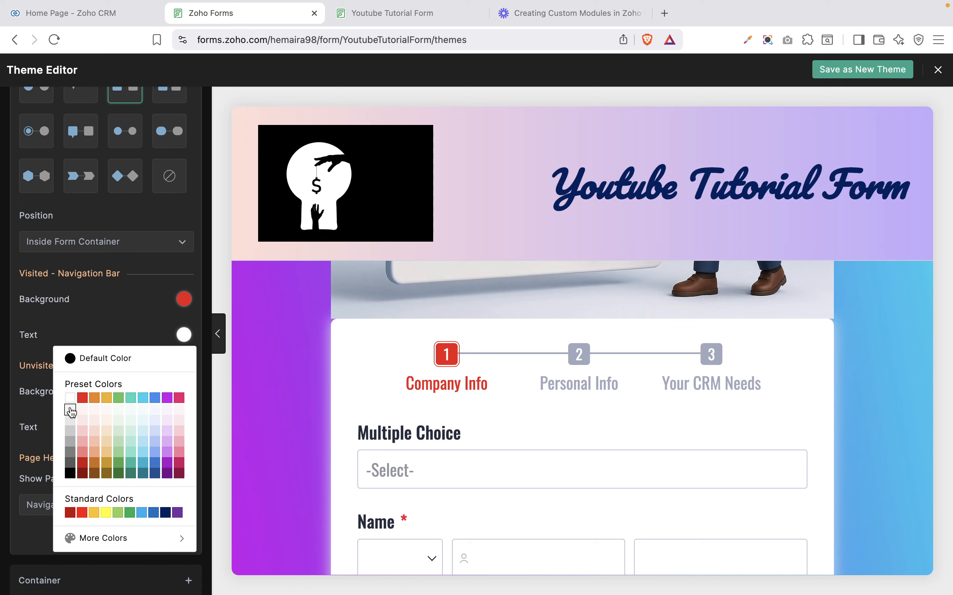
left_click(83, 397)
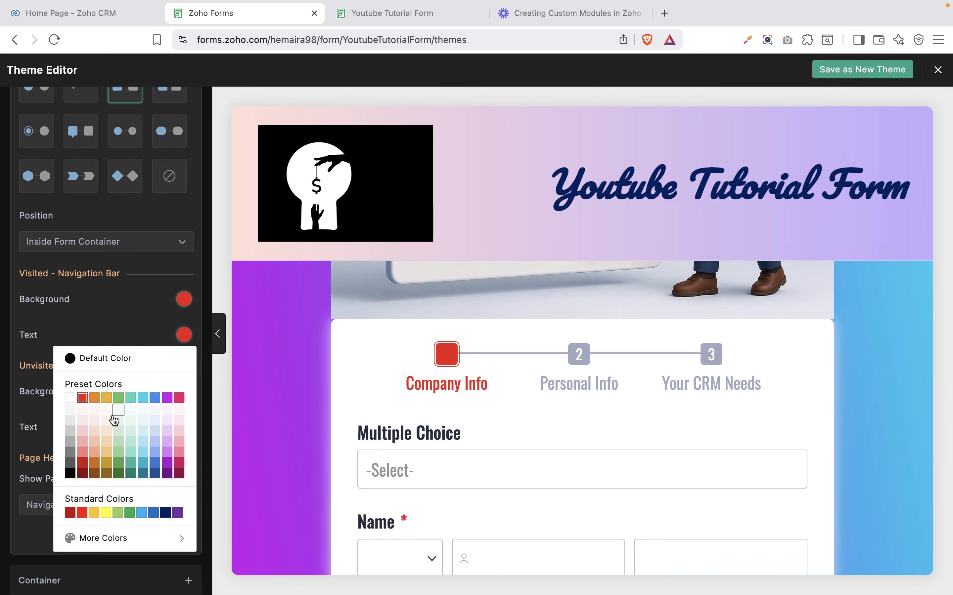
left_click(70, 473)
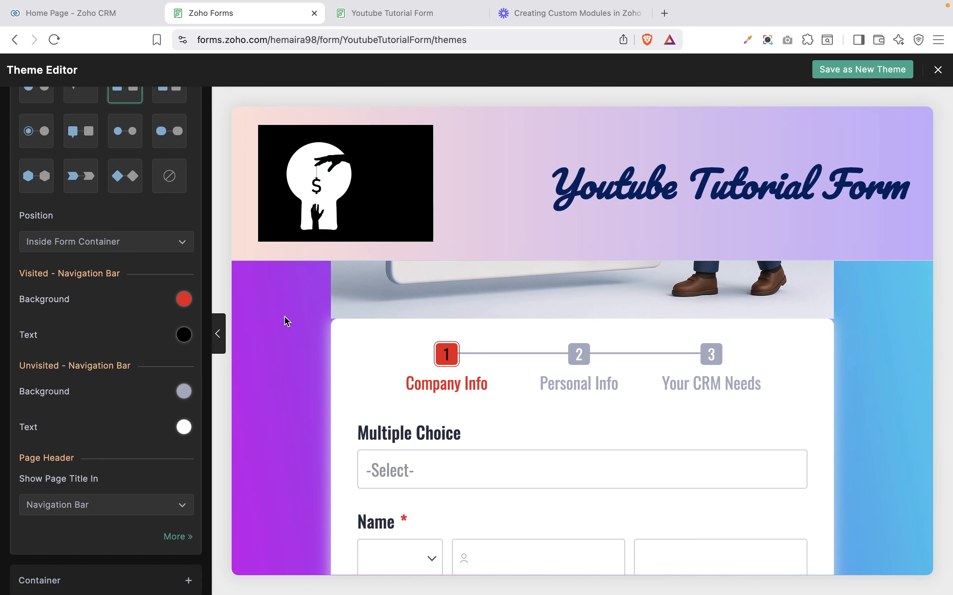
- Set the unvisited navigation bar's background to the preset light blue
scroll(167, 368, "down", 3)
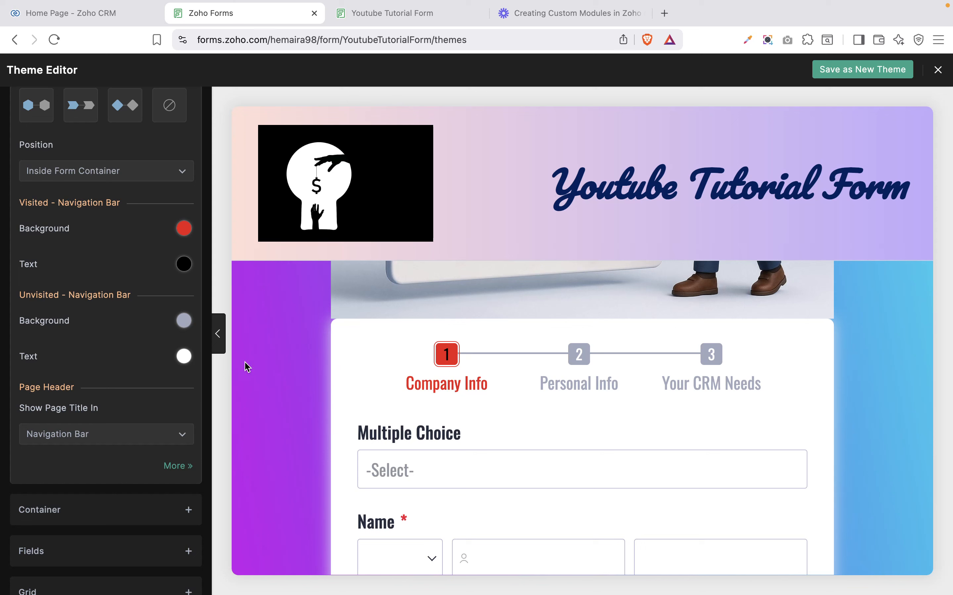
left_click(182, 321)
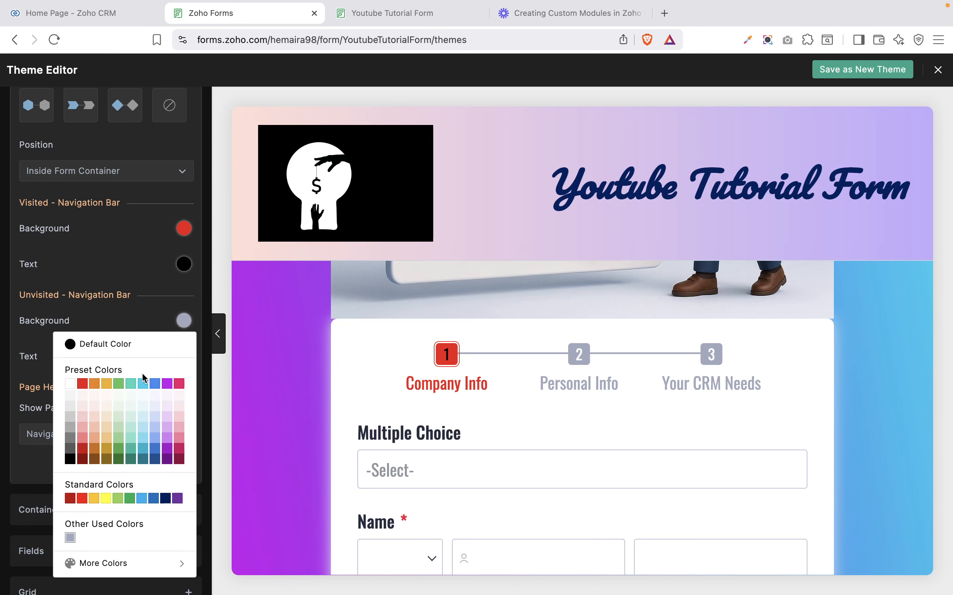
left_click(147, 388)
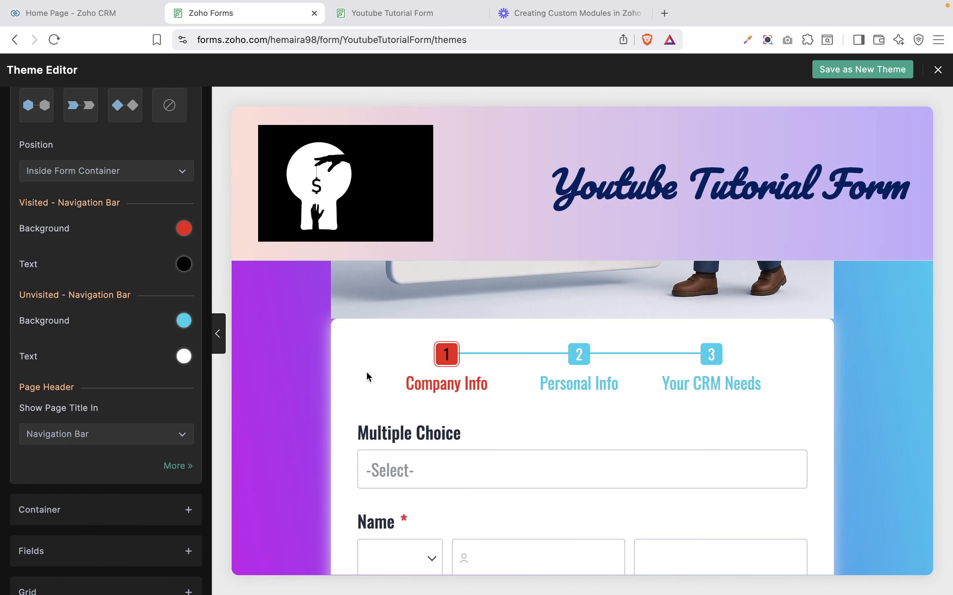
- Make the unvisited navigation bar's text black and keep the page title shown in the Navigation Bar
left_click(184, 356)
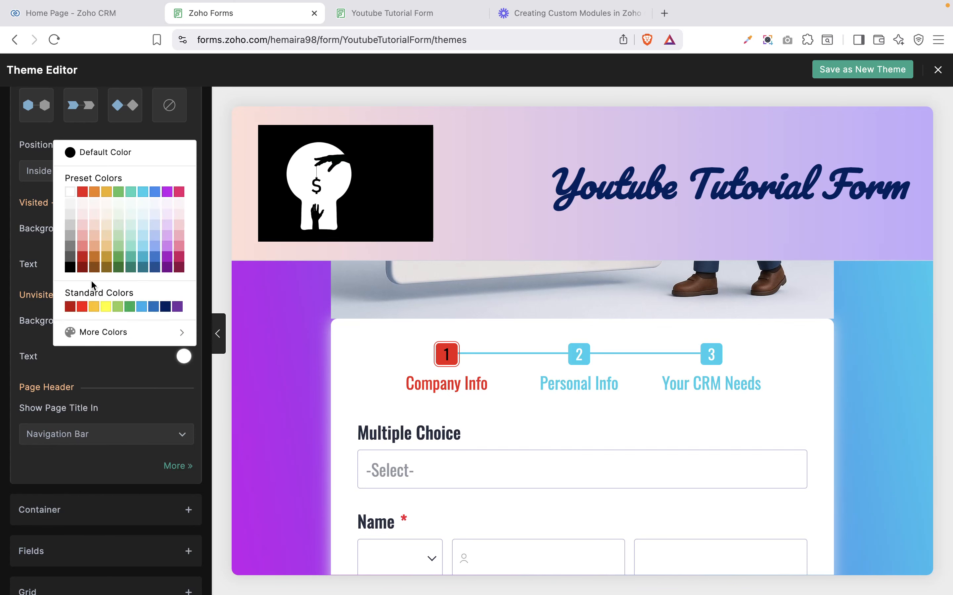
left_click(70, 268)
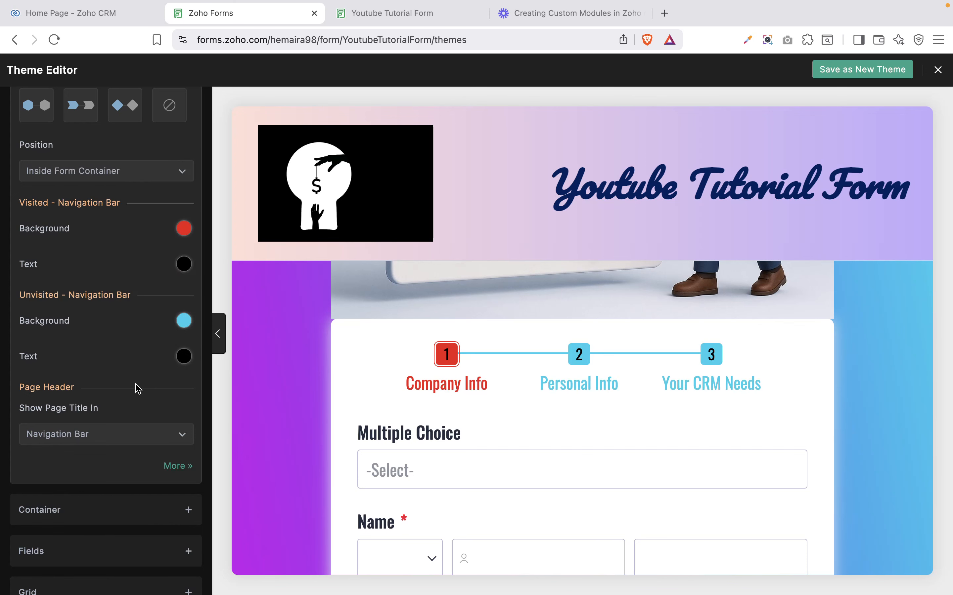
scroll(132, 387, "down", 5)
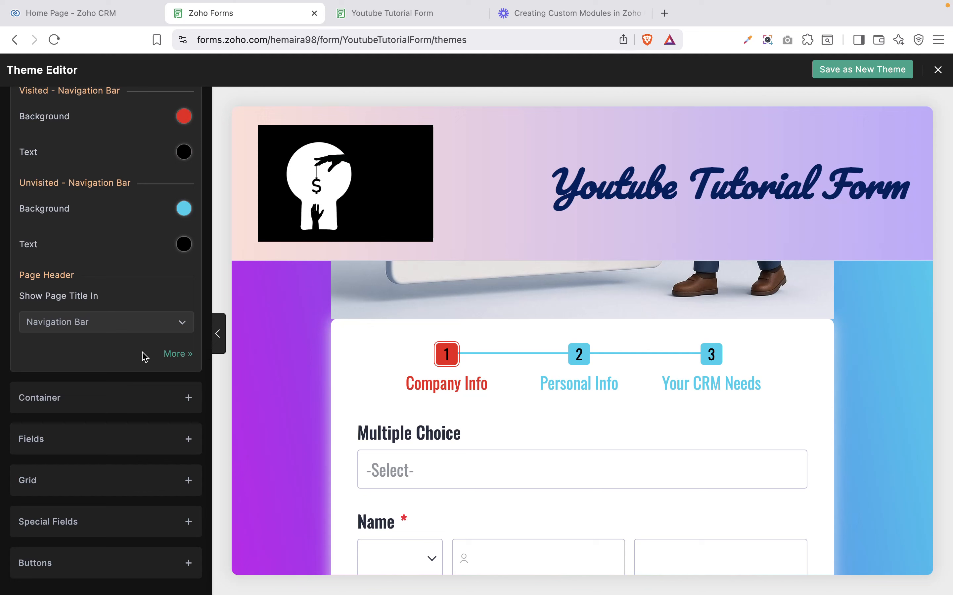
left_click(150, 325)
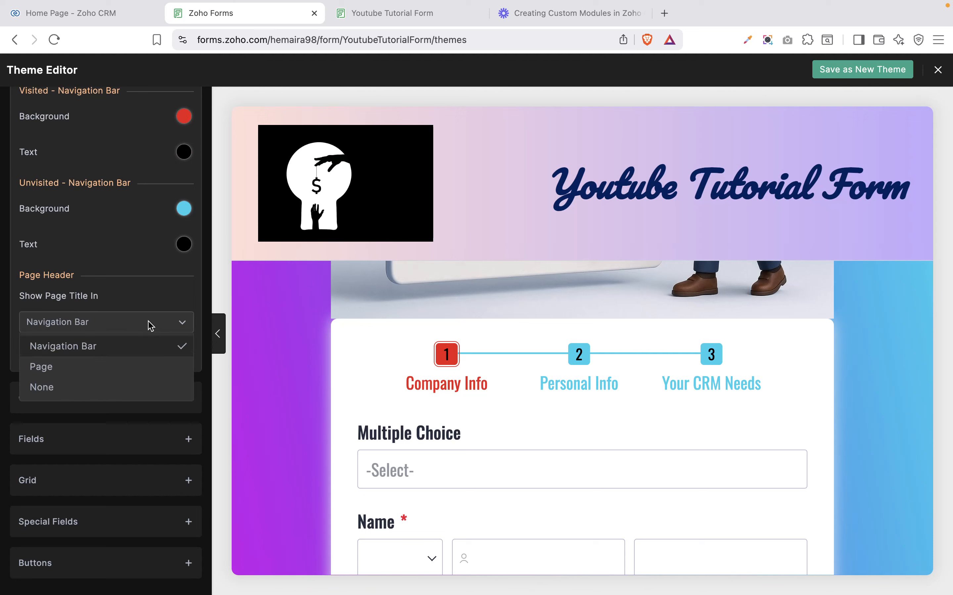
left_click(136, 353)
- Set the form container's background to the preset dark sky blue after trying a gradient, pink and a soft blue
left_click(128, 406)
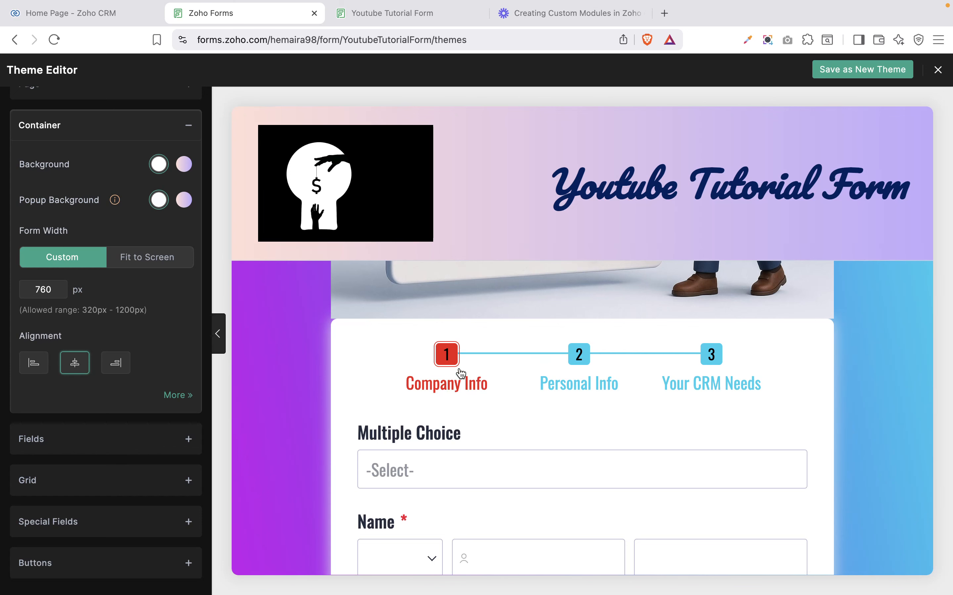
left_click(184, 170)
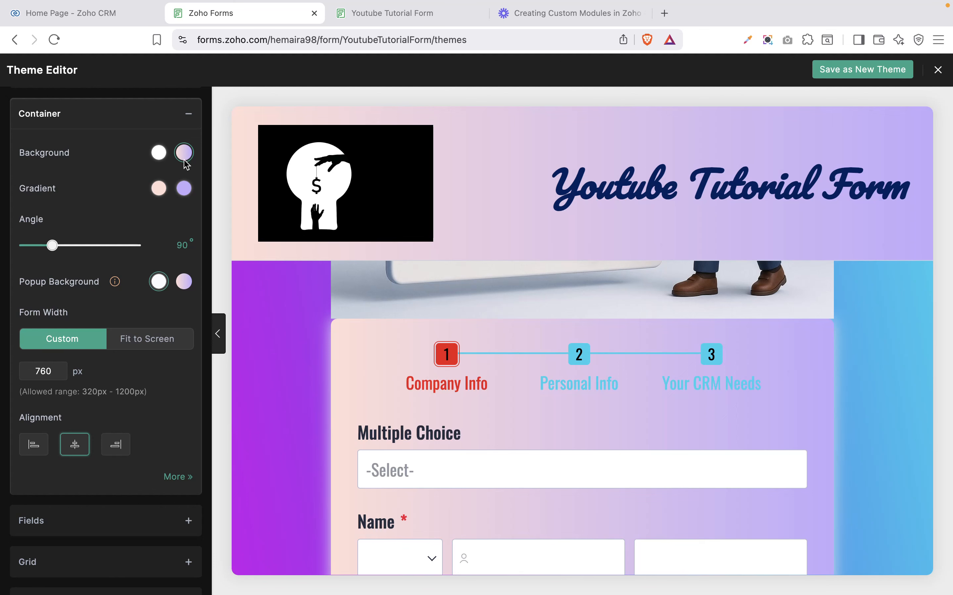
left_click(159, 153)
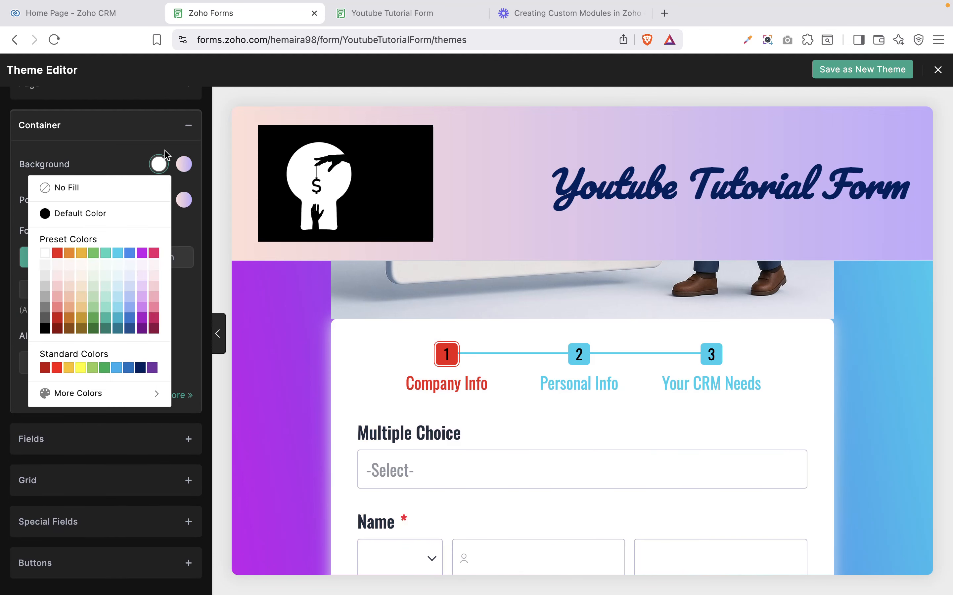
left_click(154, 254)
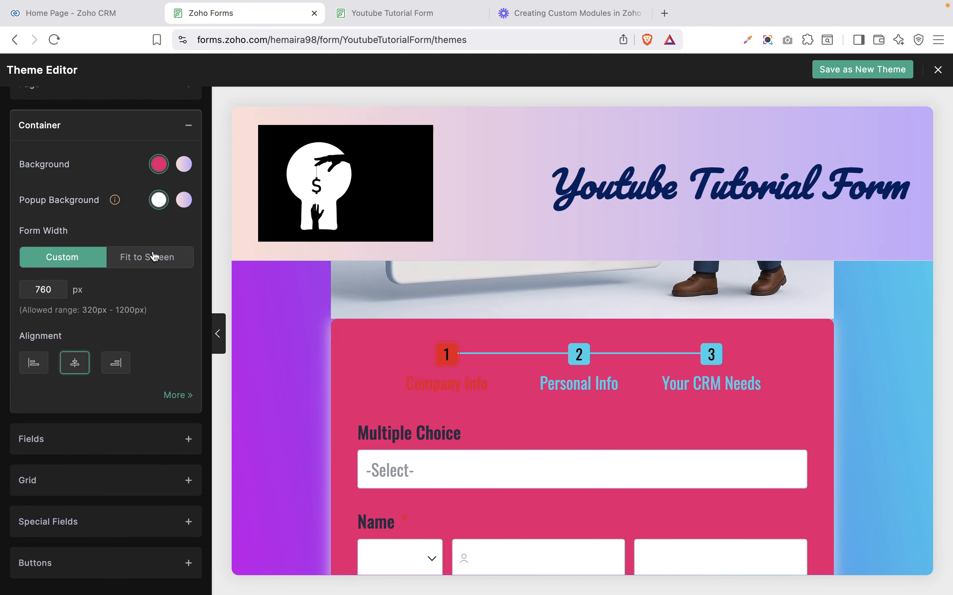
left_click(162, 163)
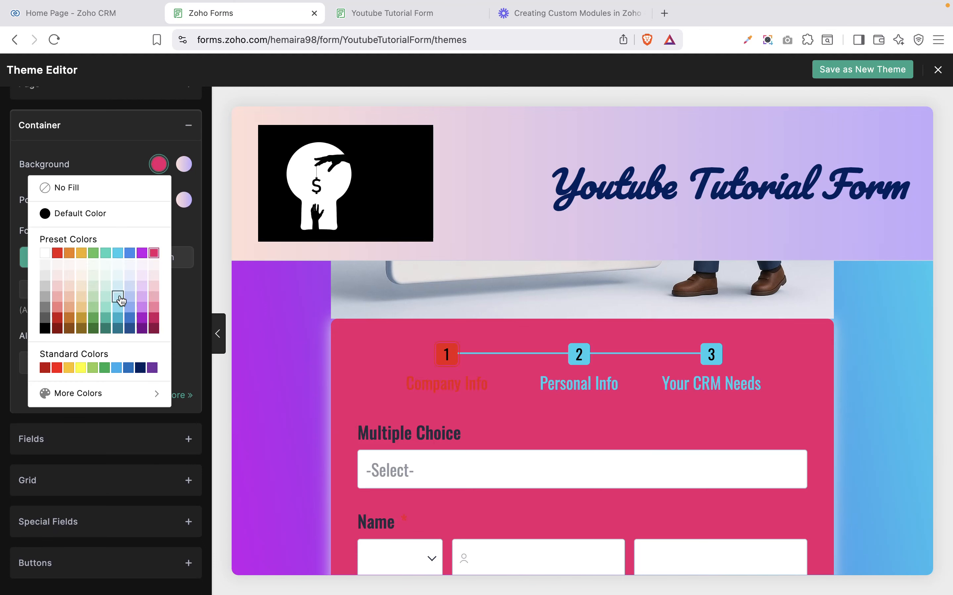
left_click(131, 308)
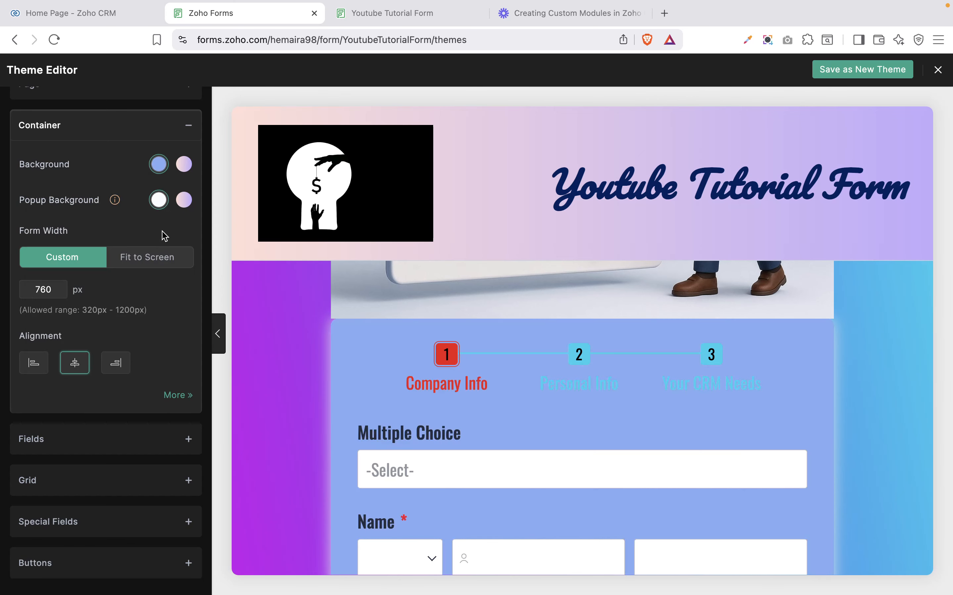
left_click(159, 165)
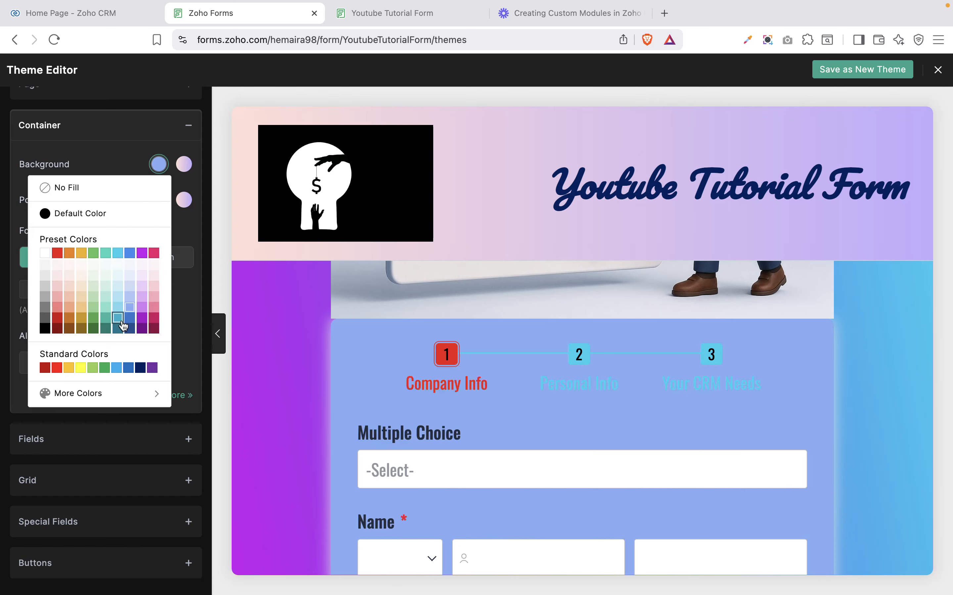
left_click(118, 318)
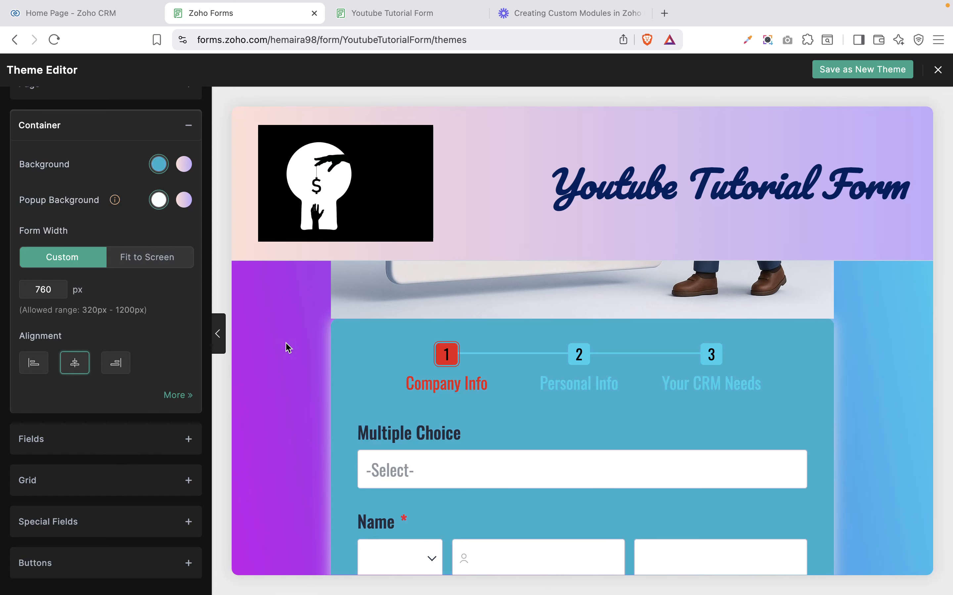
- Try the Fit to Screen form width, check it in the form preview, and return to the Custom width
left_click(156, 261)
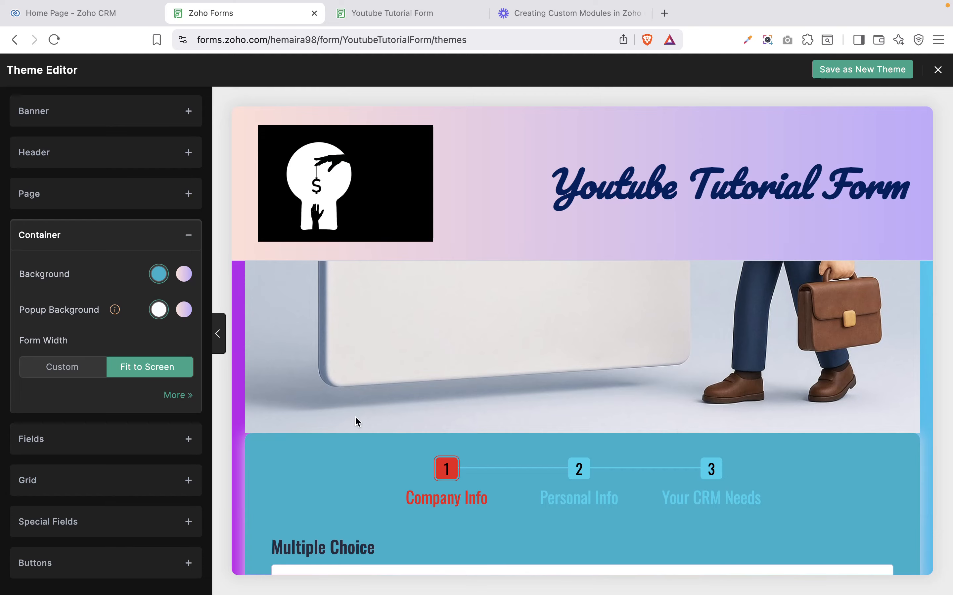
scroll(357, 422, "down", 10)
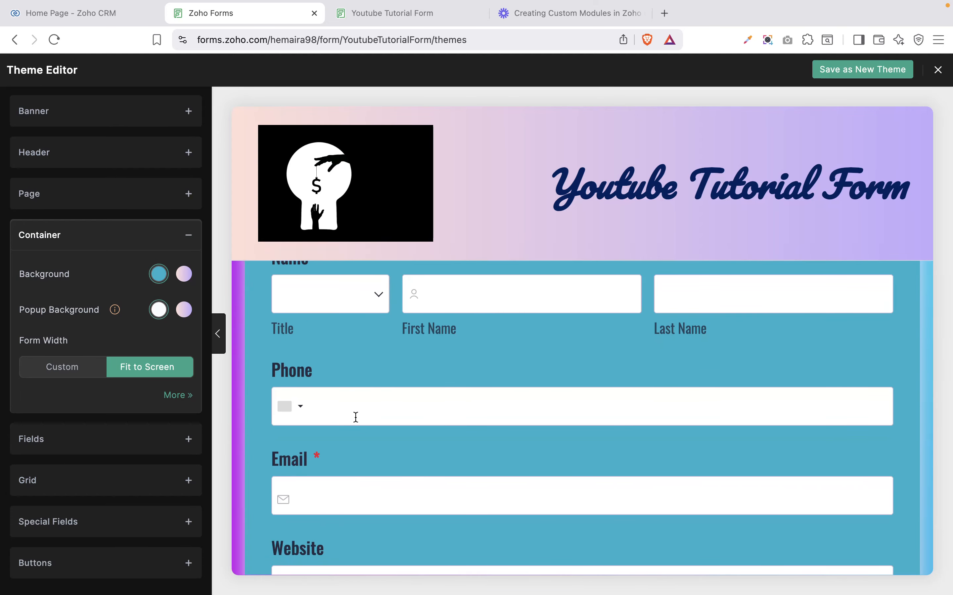
scroll(356, 418, "down", 4)
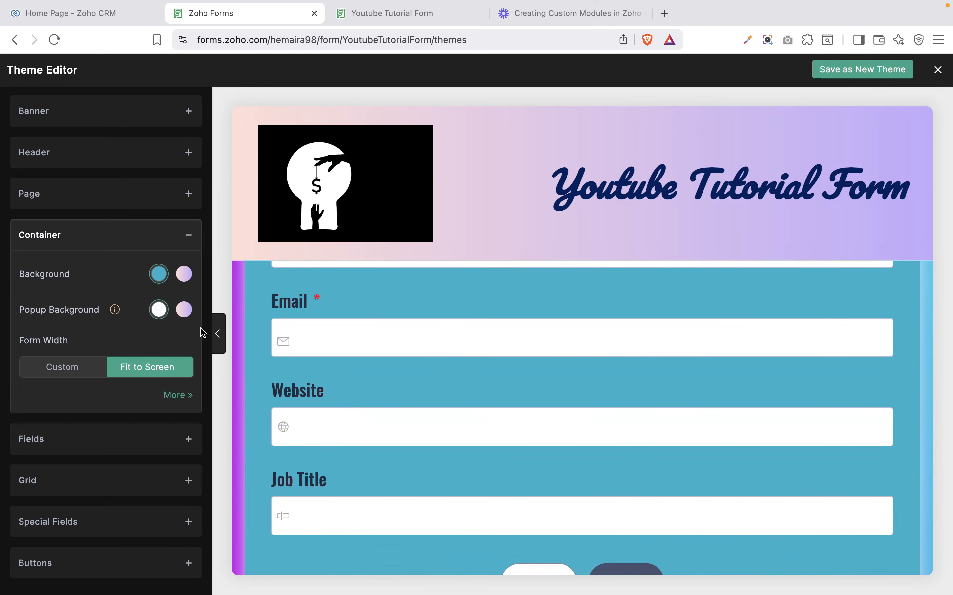
left_click(76, 375)
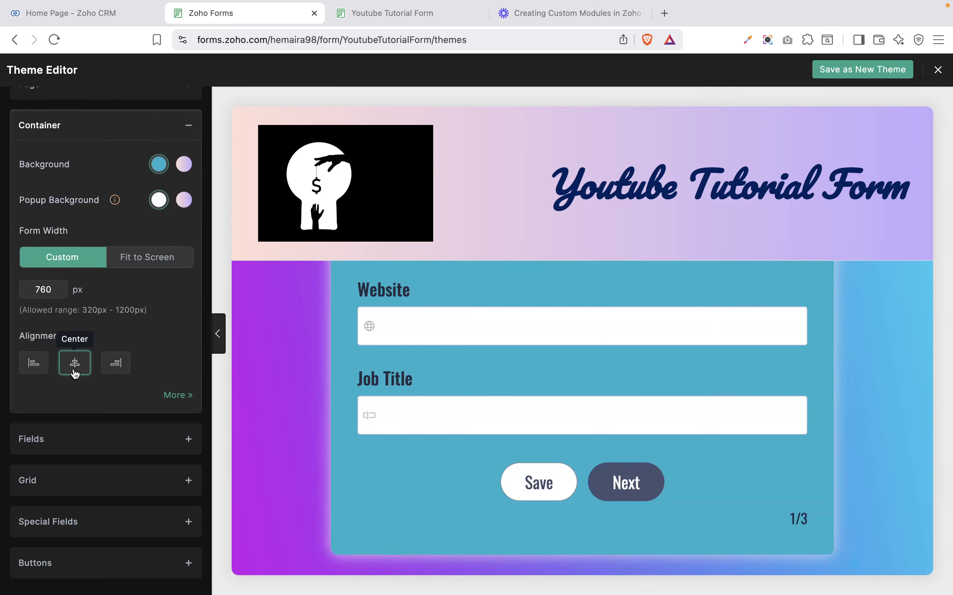
- Try right and left alignment for the form container, then return it to Center
left_click(43, 290)
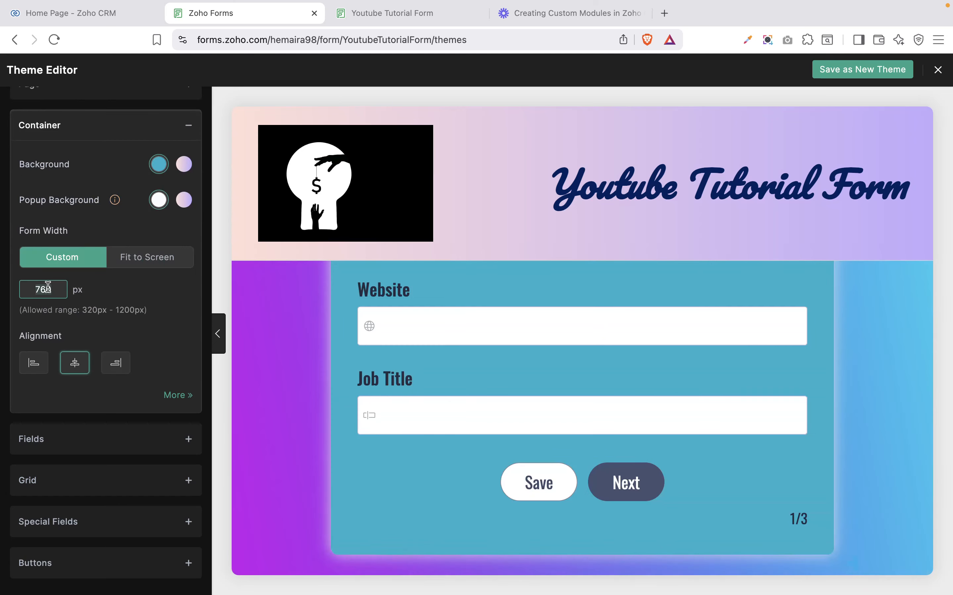
left_click(112, 370)
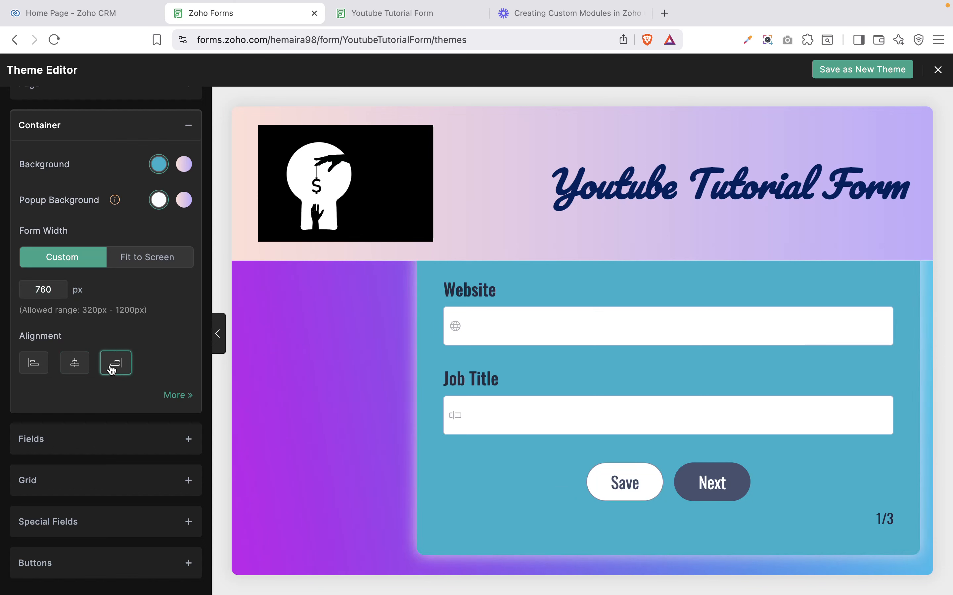
left_click(34, 364)
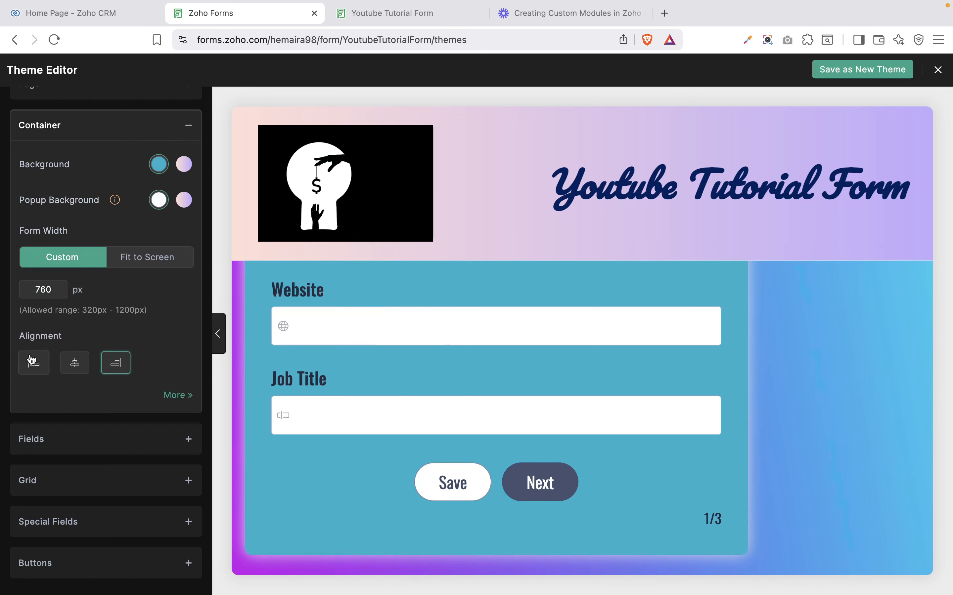
left_click(72, 368)
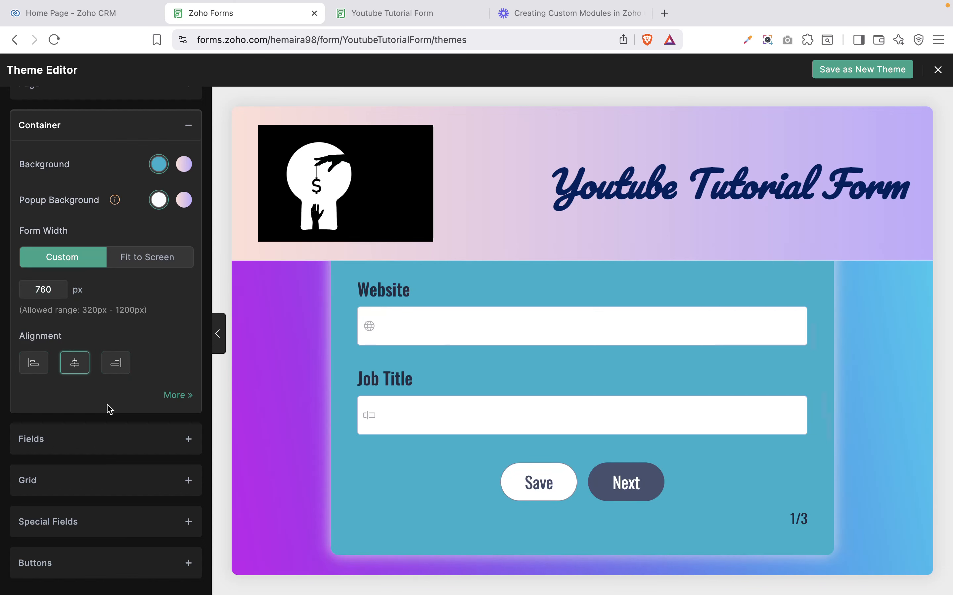
- Set the field labels to the preset pink and the field instructions to black
left_click(110, 438)
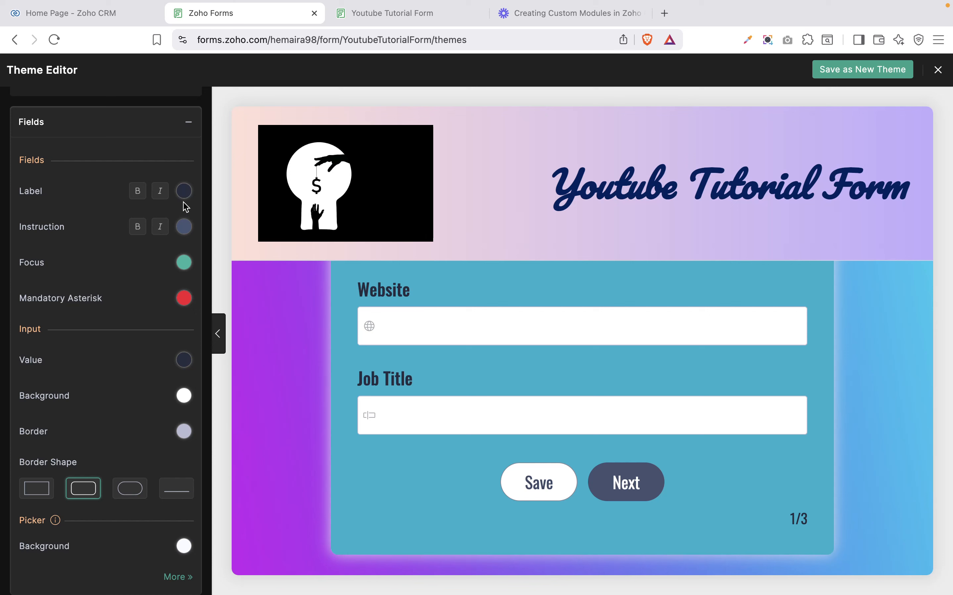
left_click(184, 191)
left_click(180, 254)
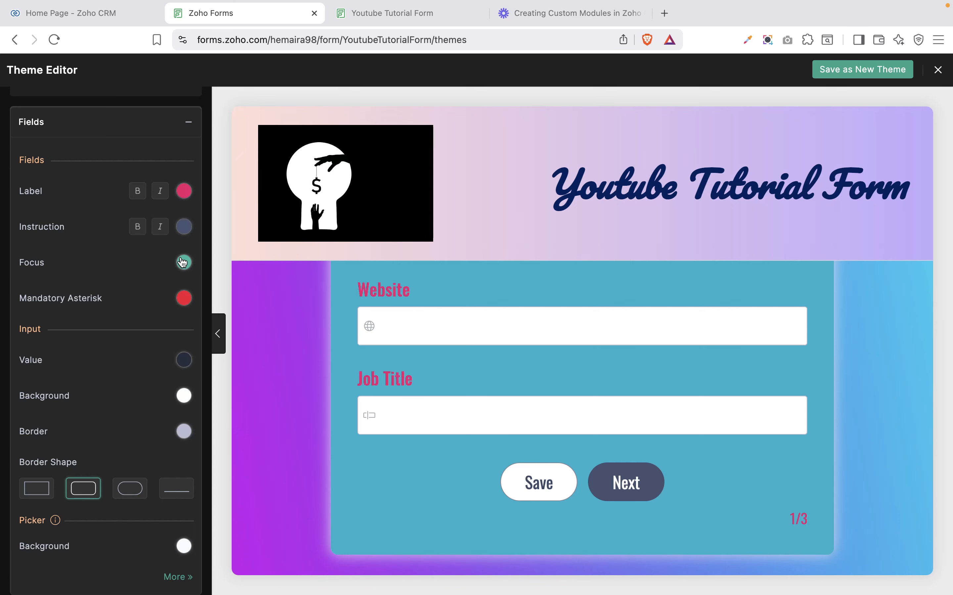
left_click(185, 228)
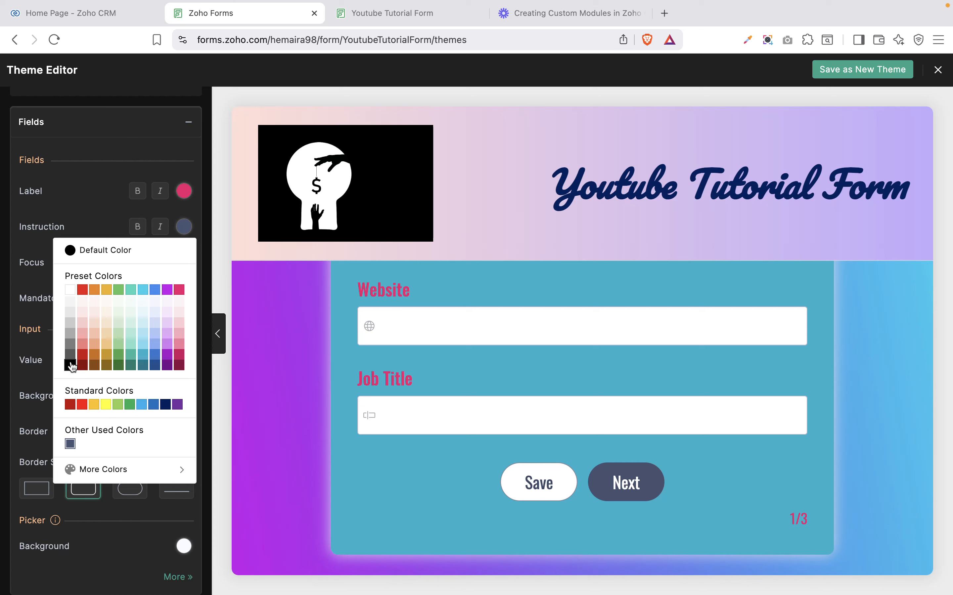
left_click(71, 365)
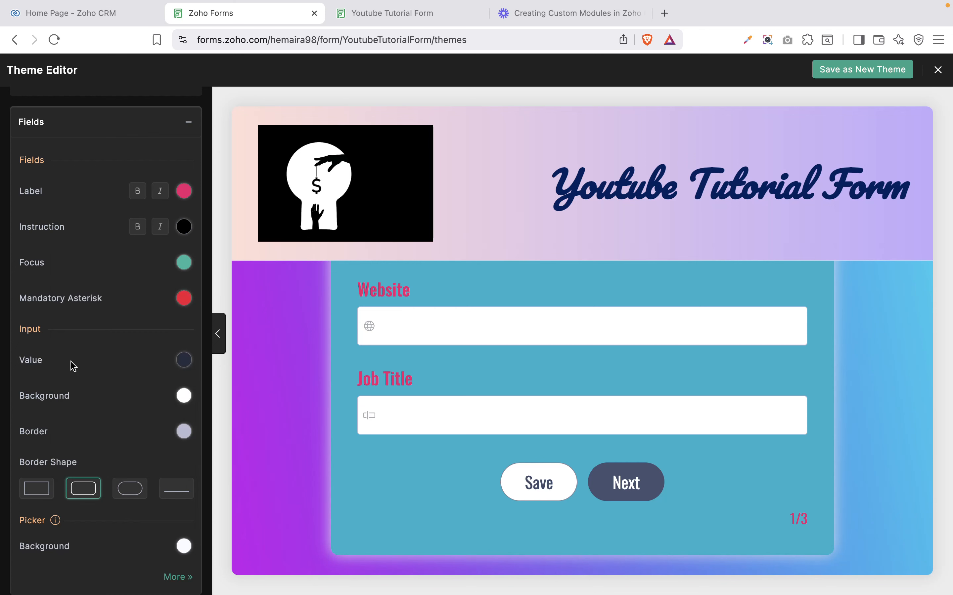
- Set both the field focus color and the mandatory asterisk to the preset blue, checking the fields in the form preview
left_click(190, 266)
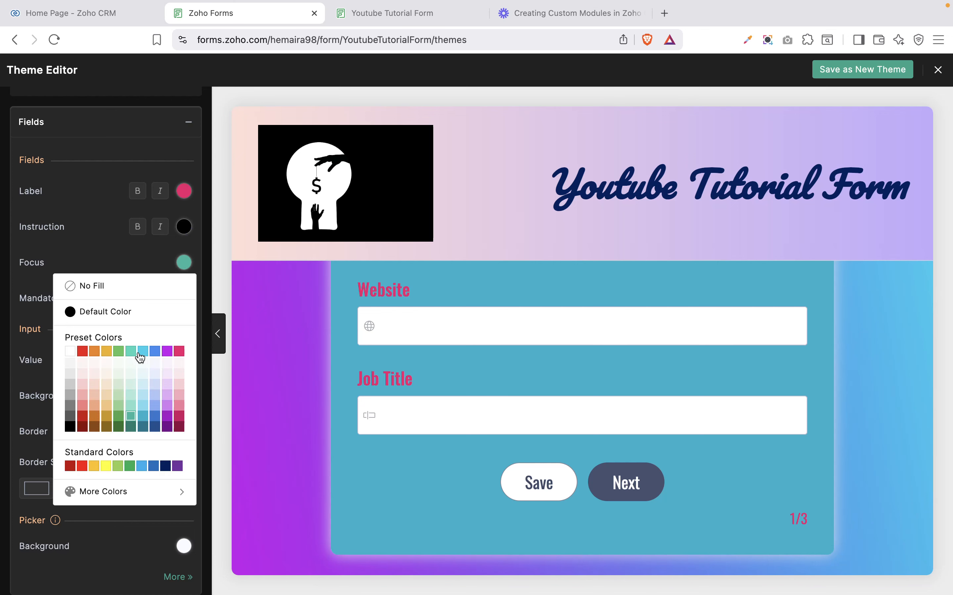
left_click(155, 352)
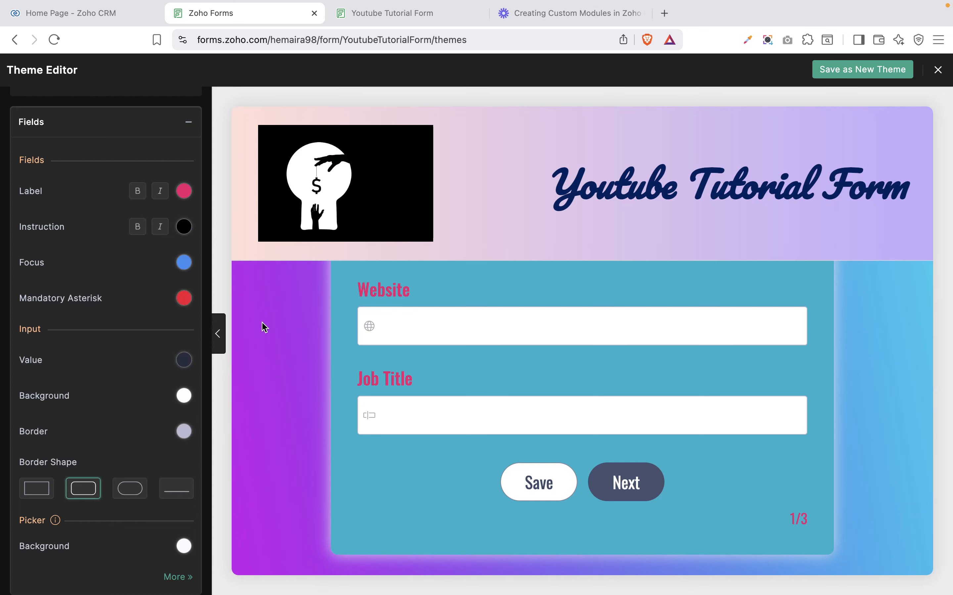
scroll(318, 337, "up", 10)
scroll(319, 337, "down", 8)
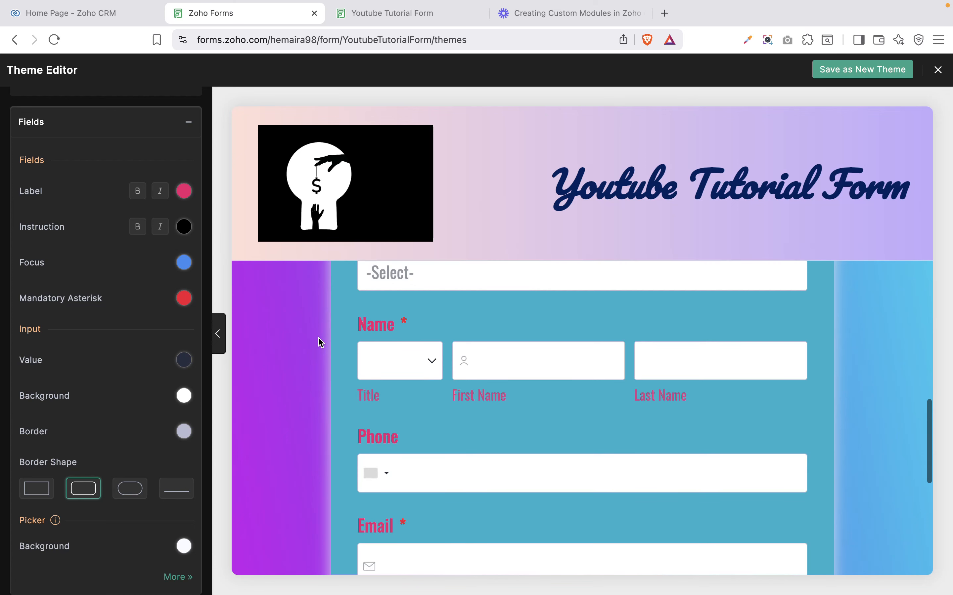
left_click(187, 306)
left_click(154, 360)
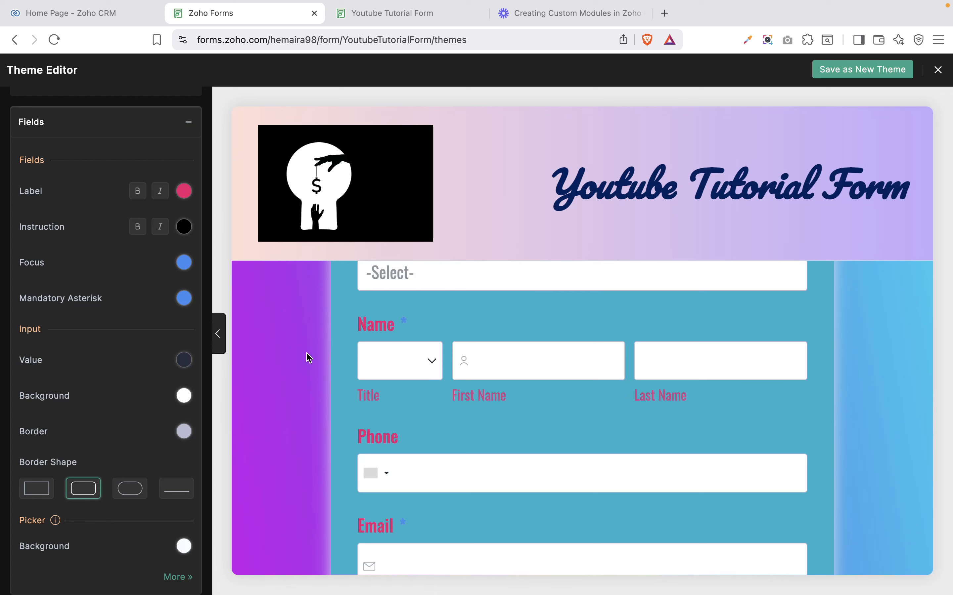
- Try the pill and underline border shapes for the input fields, then choose the square-cornered rectangle
scroll(120, 389, "down", 4)
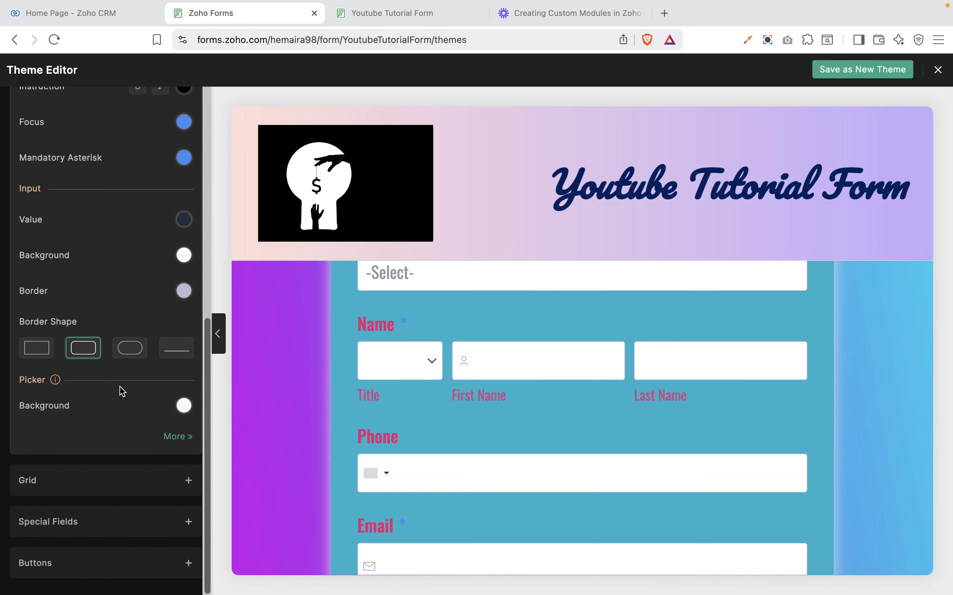
left_click(131, 350)
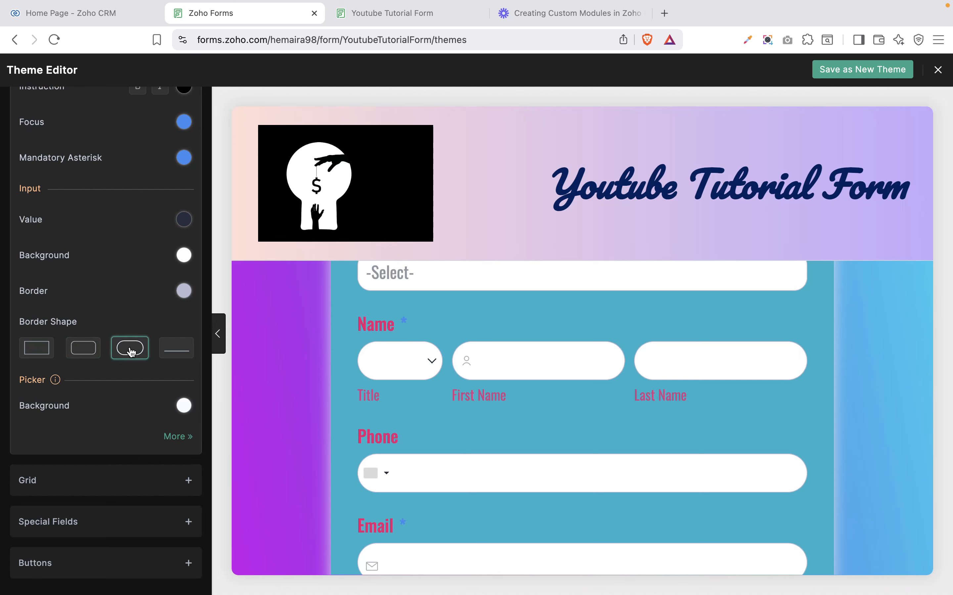
left_click(172, 352)
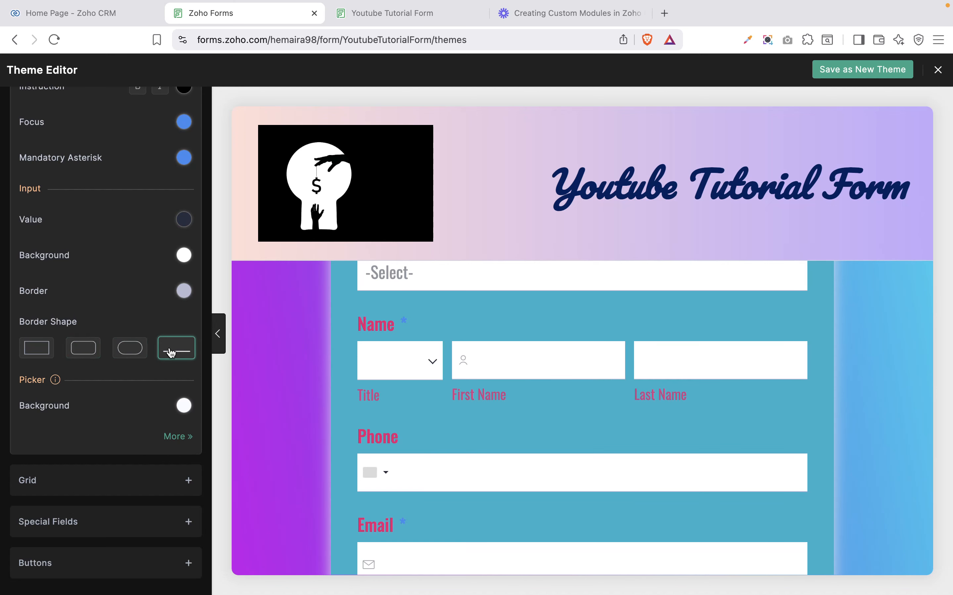
left_click(45, 353)
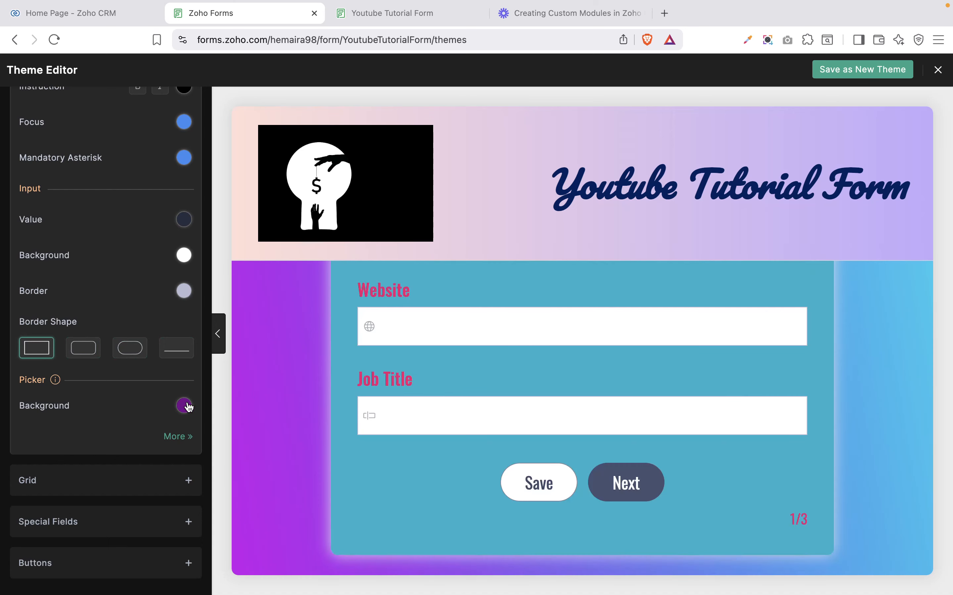
- Look over the additional field settings for border width, spacing and error messages, then open the Grid settings
left_click(178, 436)
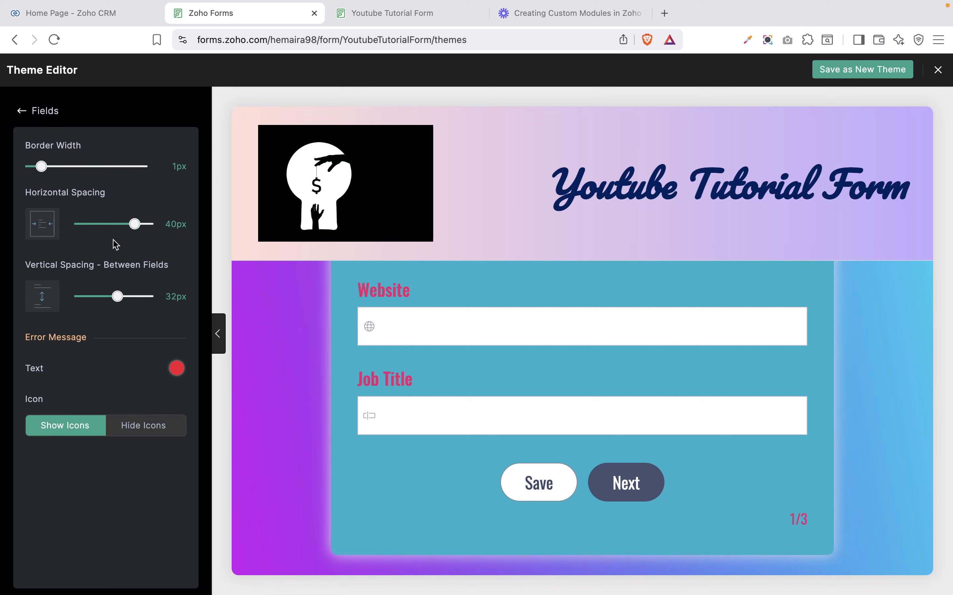
left_click(23, 112)
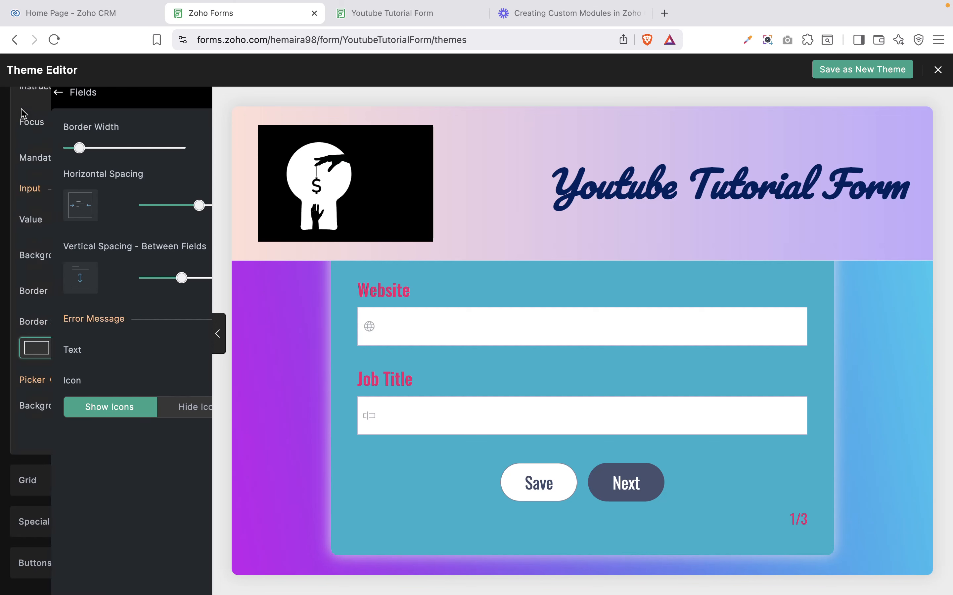
left_click(97, 492)
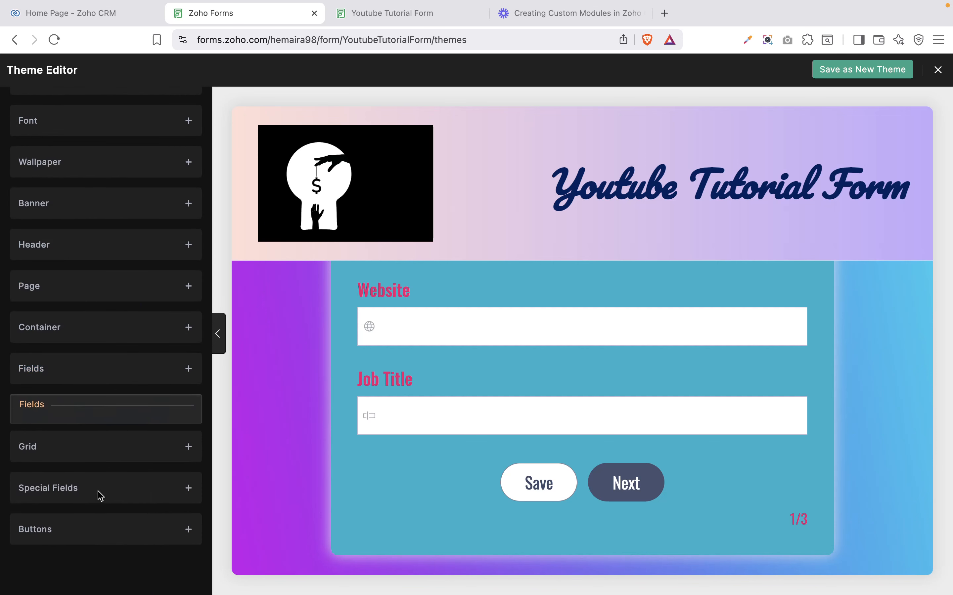
- Open the Special Fields settings and check the team members subform on the third page of the form preview
scroll(124, 481, "down", 2)
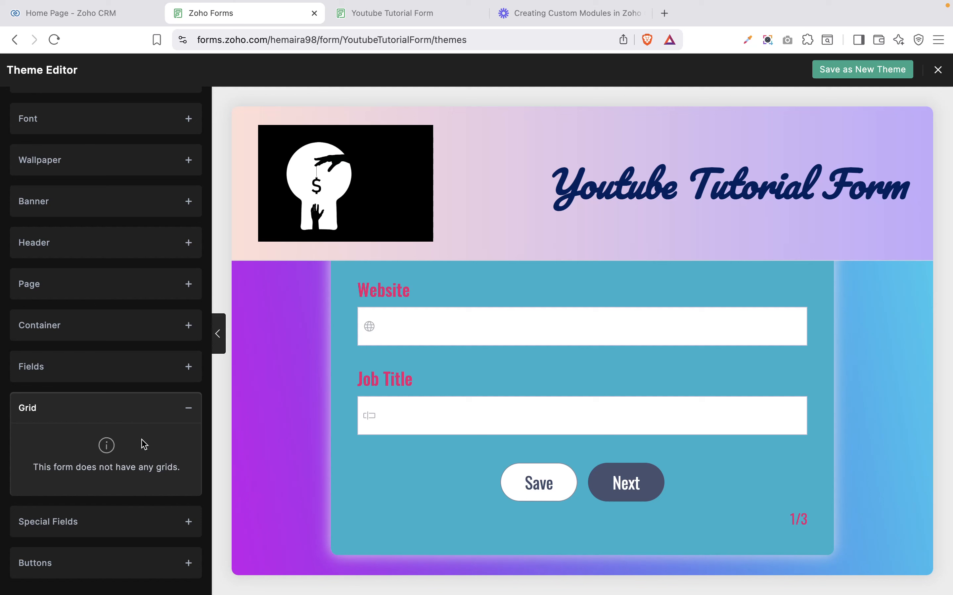
left_click(119, 534)
scroll(121, 534, "down", 10)
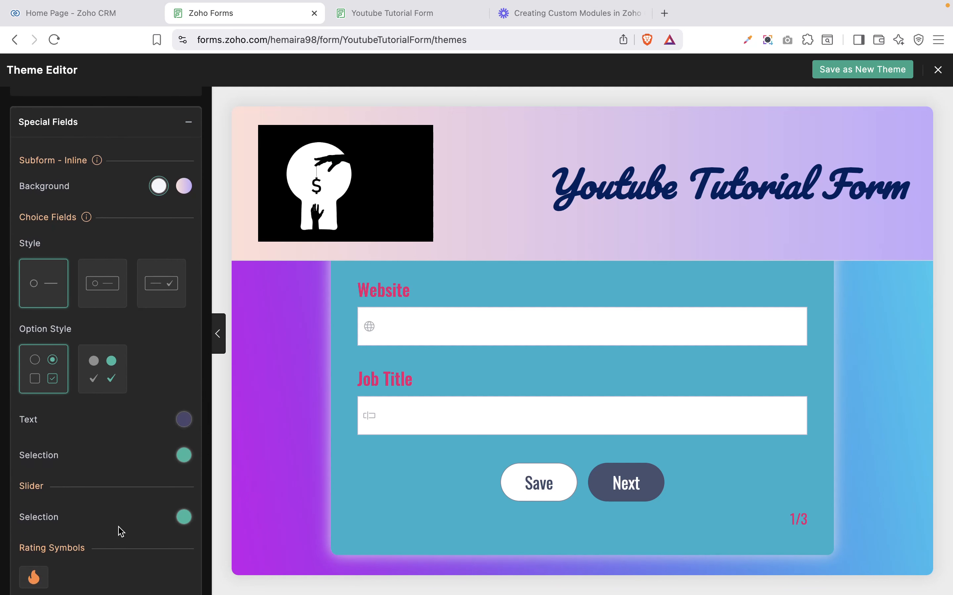
scroll(760, 437, "up", 10)
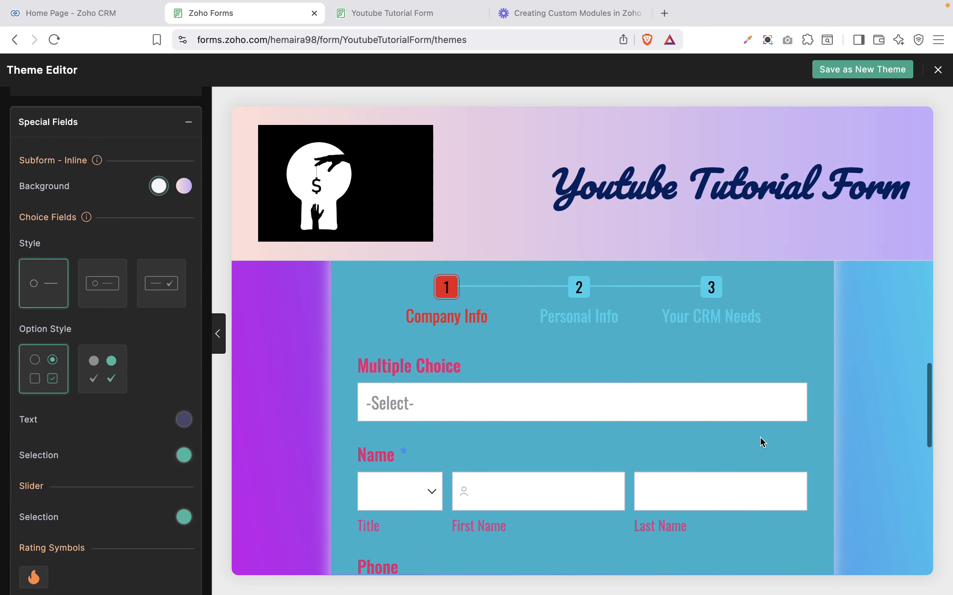
scroll(745, 380, "down", 5)
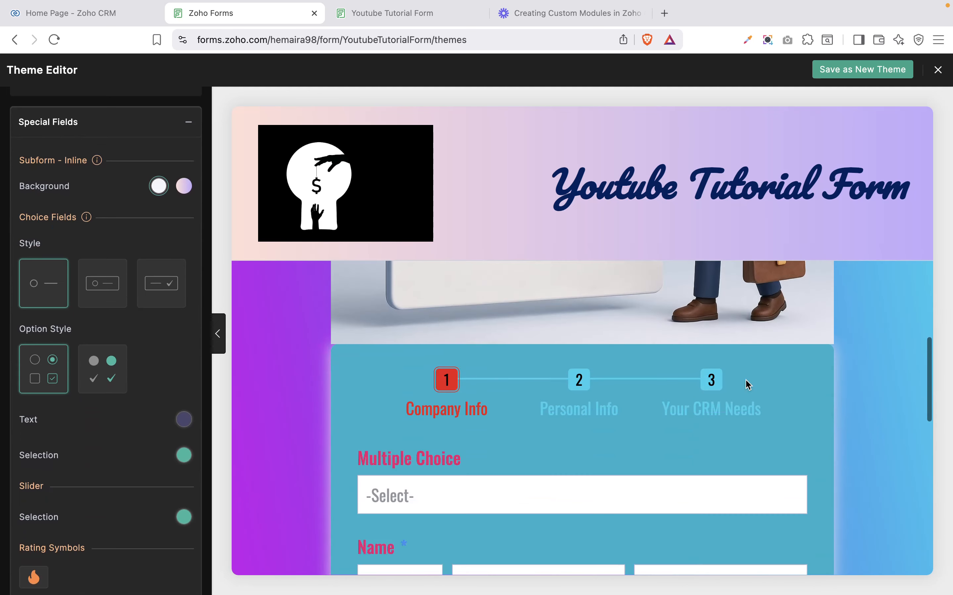
left_click(709, 385)
scroll(709, 390, "down", 2)
scroll(709, 393, "down", 15)
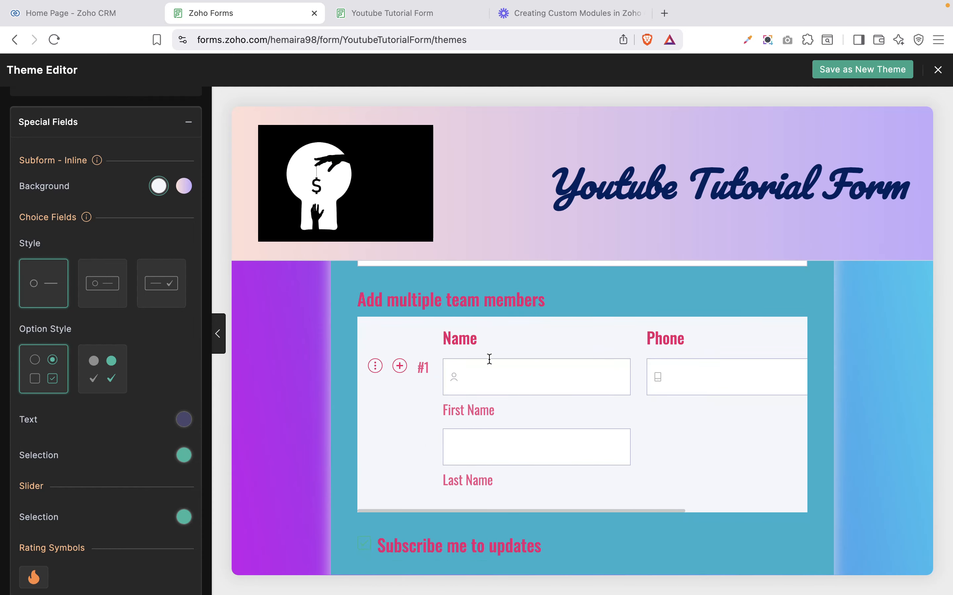
- Try the boxed radio style for the choice fields, then choose the boxed style with a checkmark
left_click(113, 311)
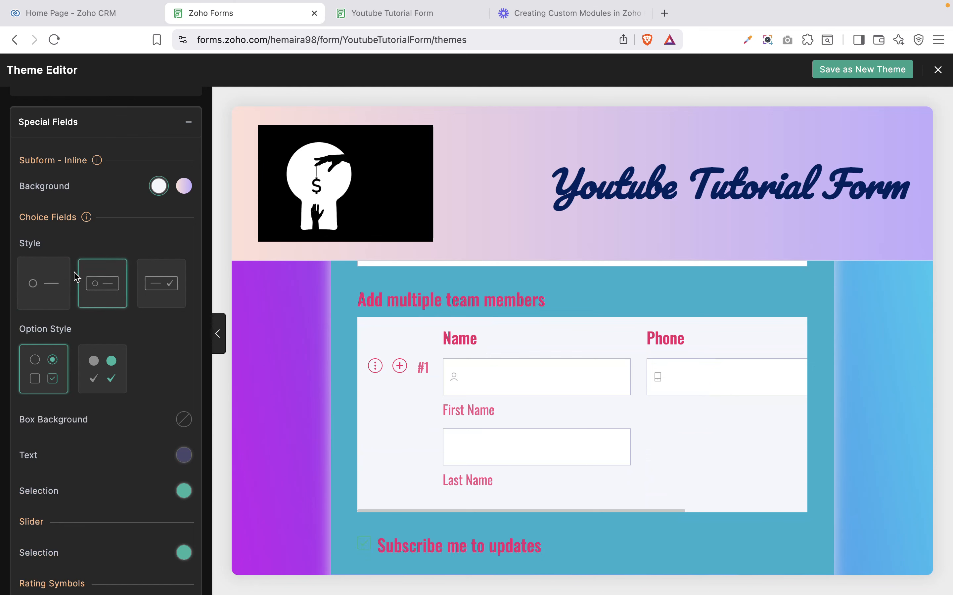
left_click(167, 287)
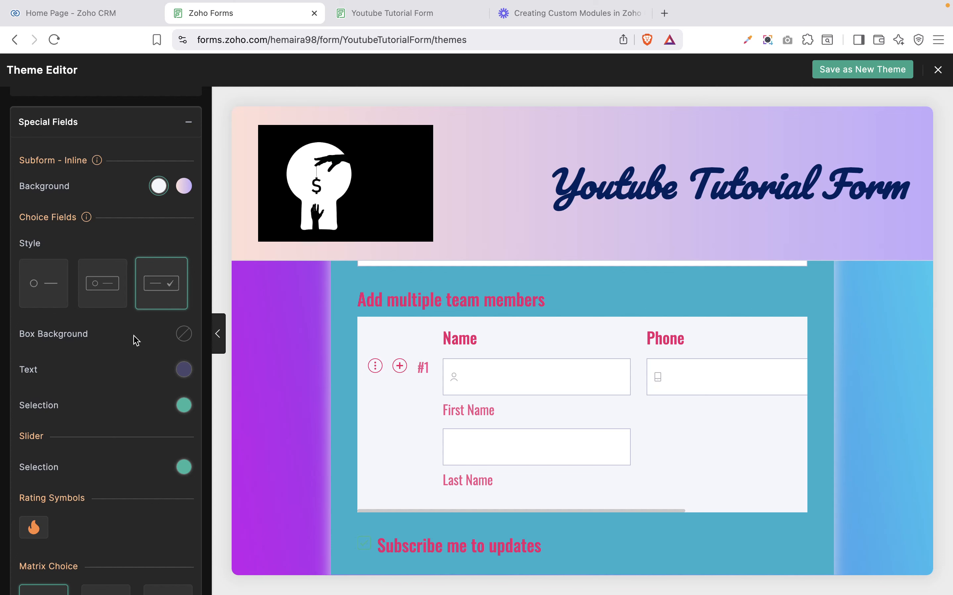
scroll(134, 341, "up", 2)
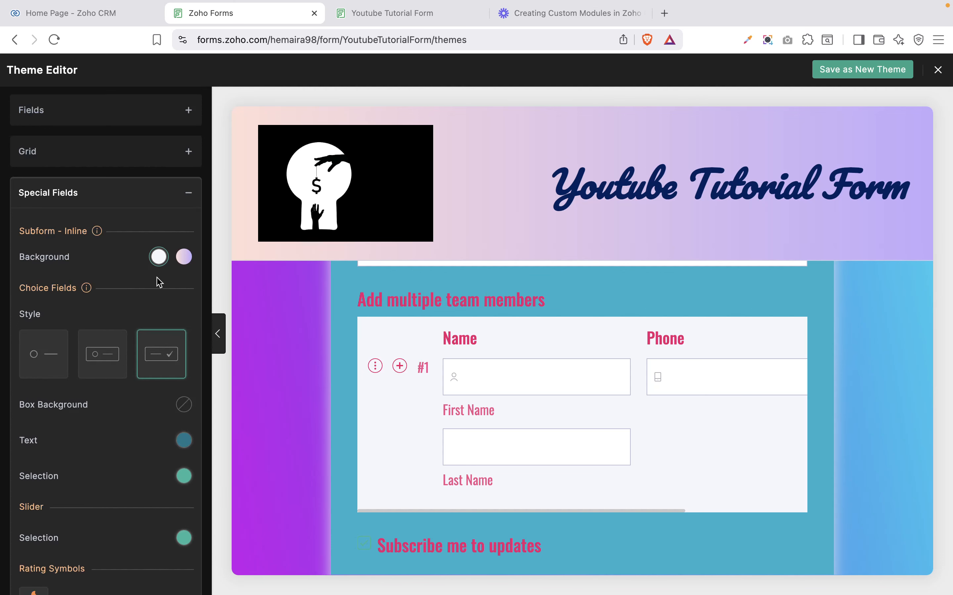
- Try the preset pink as the inline subform's background, then set it to white
left_click(159, 257)
left_click(153, 346)
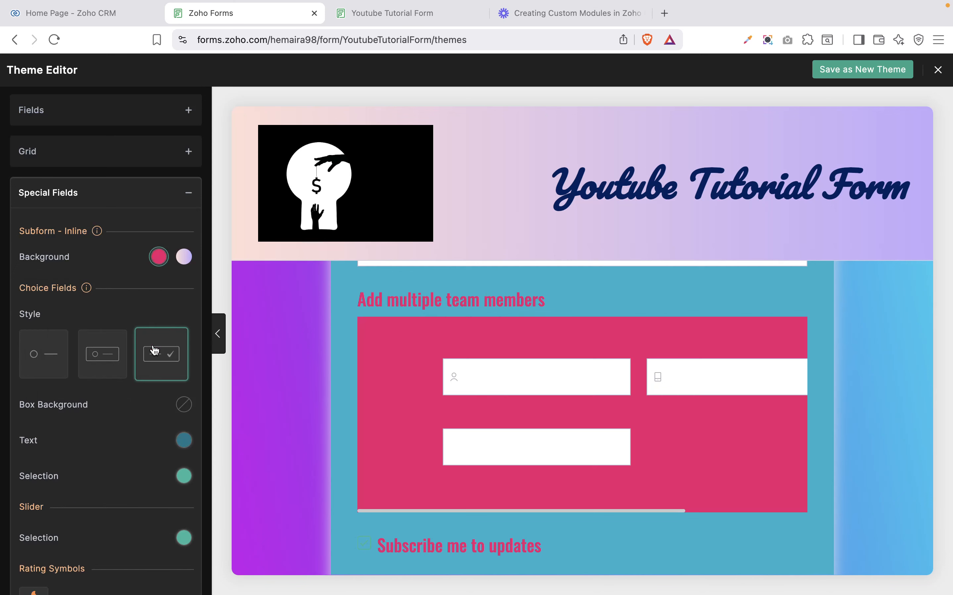
left_click(162, 260)
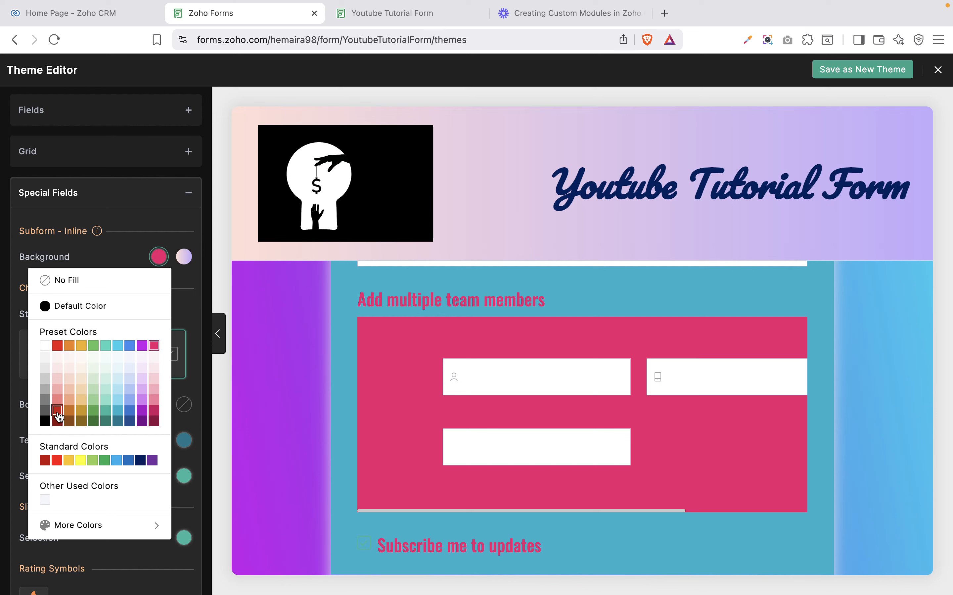
left_click(45, 346)
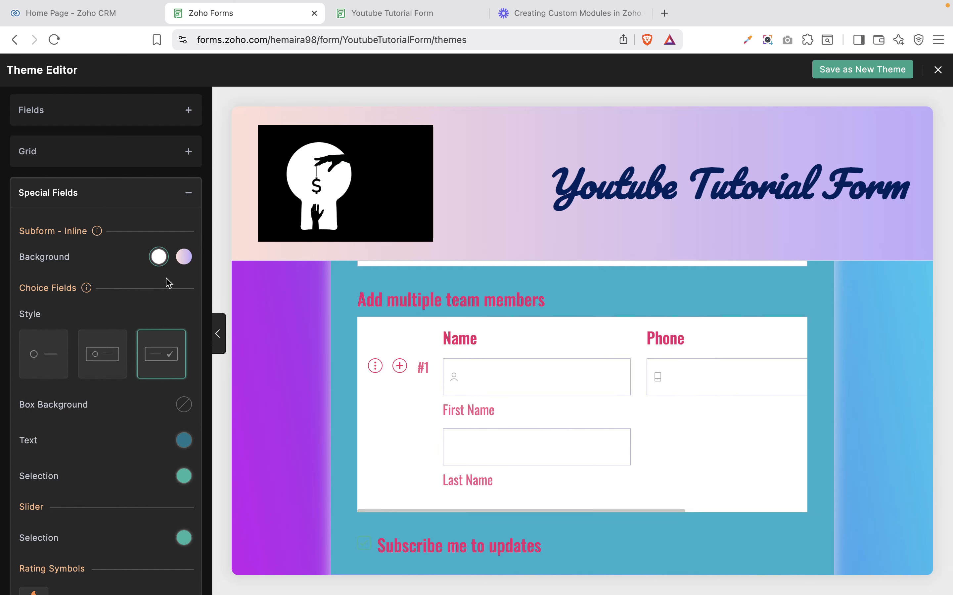
scroll(165, 329, "down", 2)
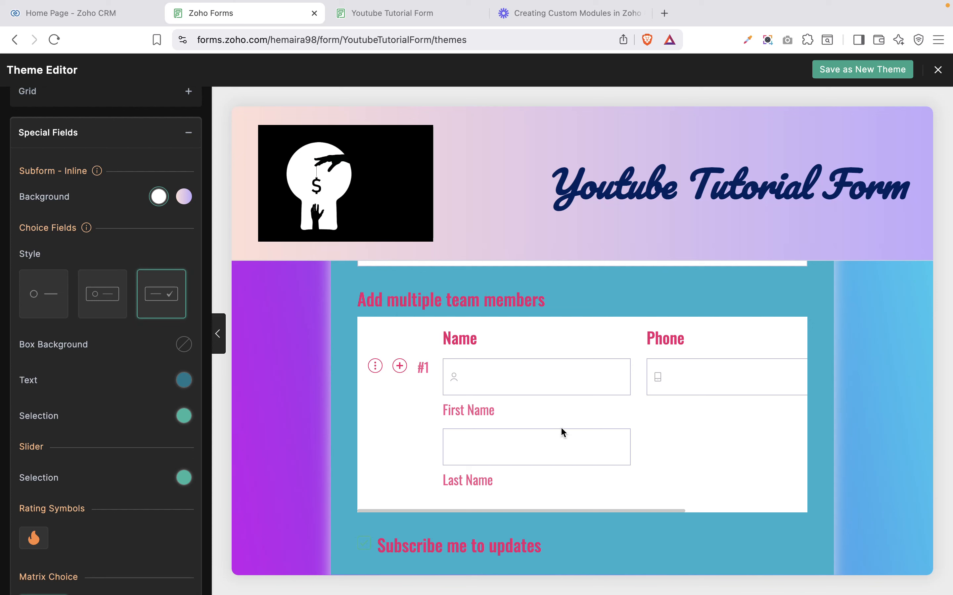
scroll(91, 436, "down", 5)
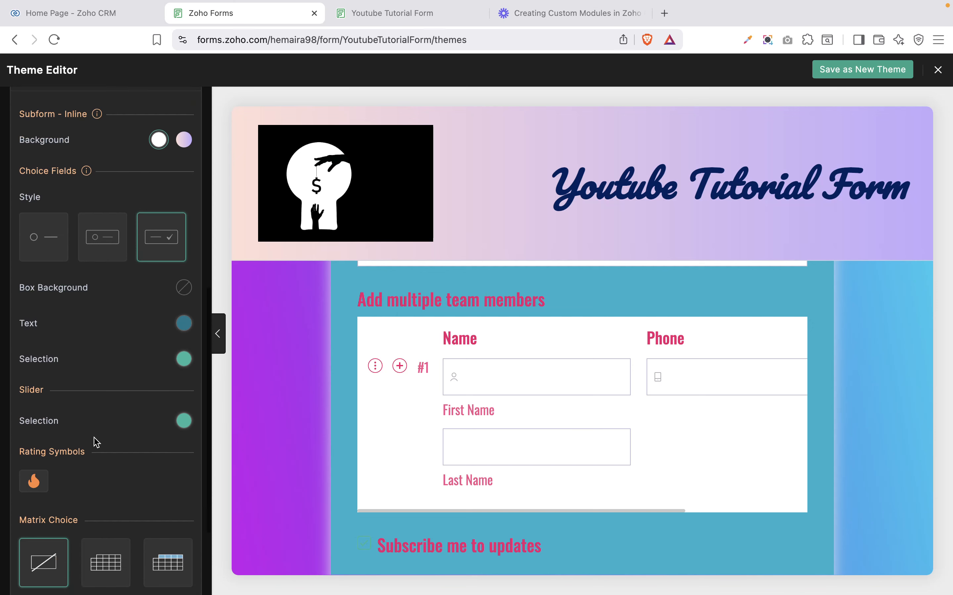
left_click(184, 264)
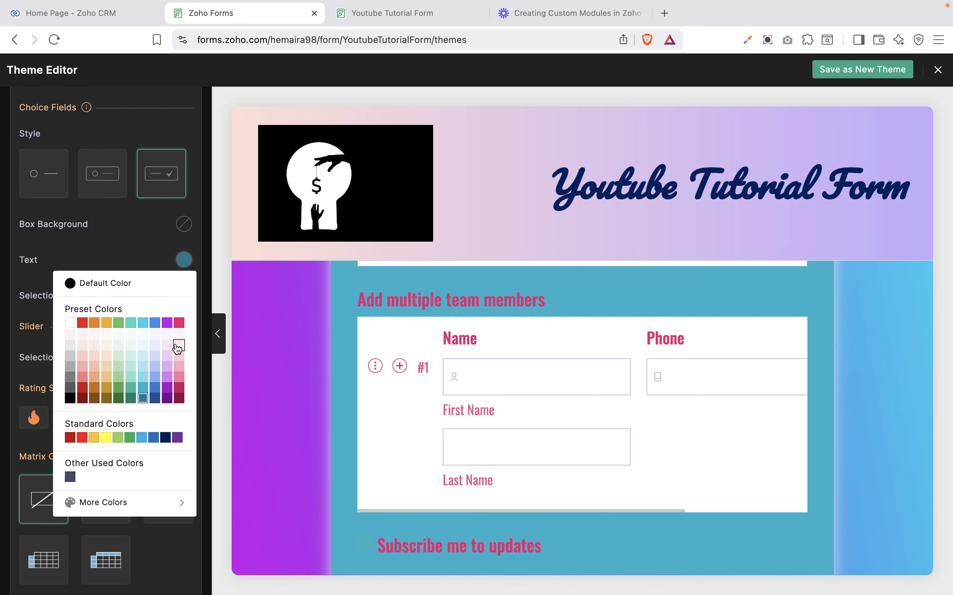
left_click(163, 249)
- Apply the plain table grid style to Matrix Choice and set its table background to a light preset pink
scroll(151, 374, "down", 2)
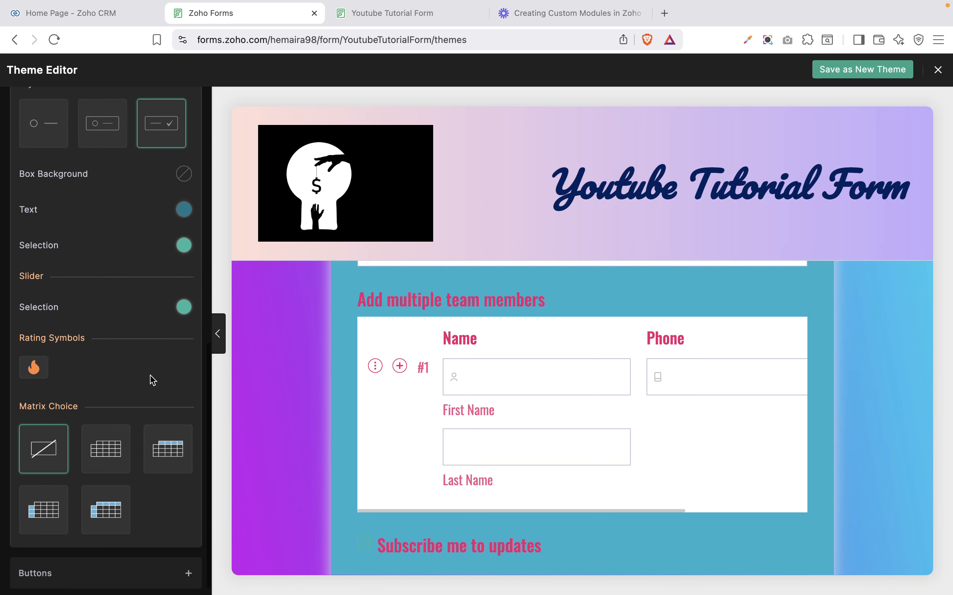
scroll(153, 380, "down", 1)
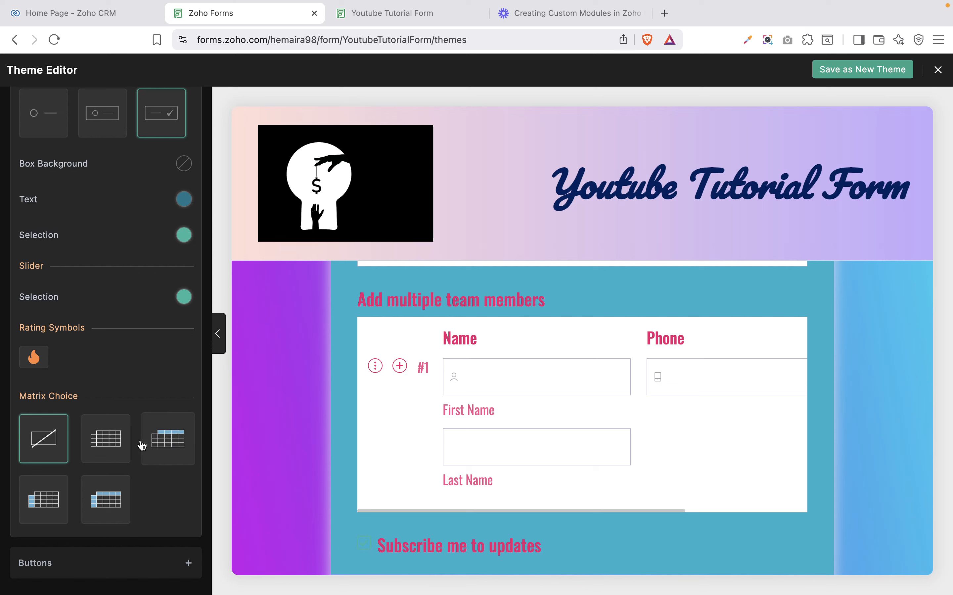
left_click(111, 451)
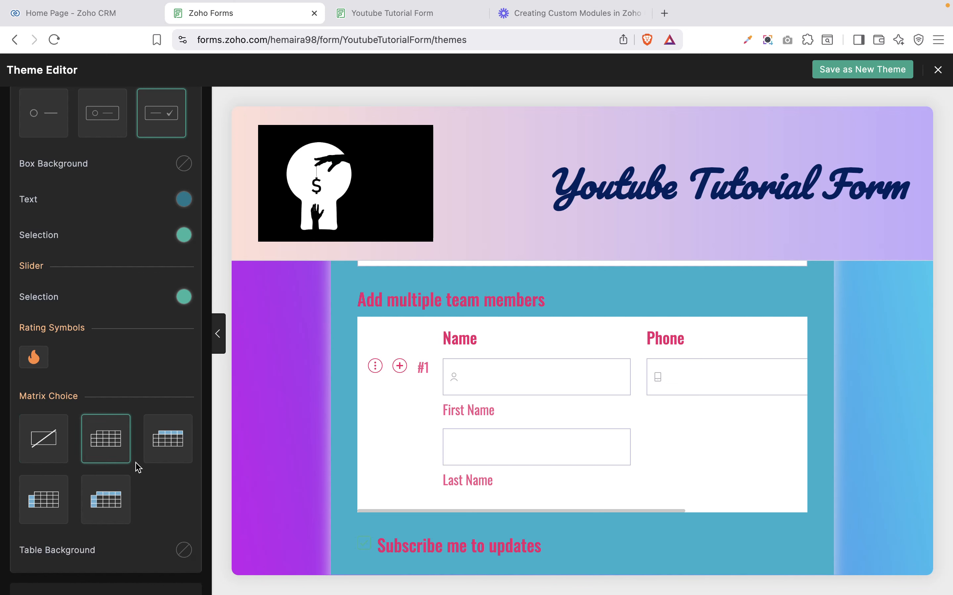
scroll(138, 467, "up", 10)
scroll(139, 468, "down", 8)
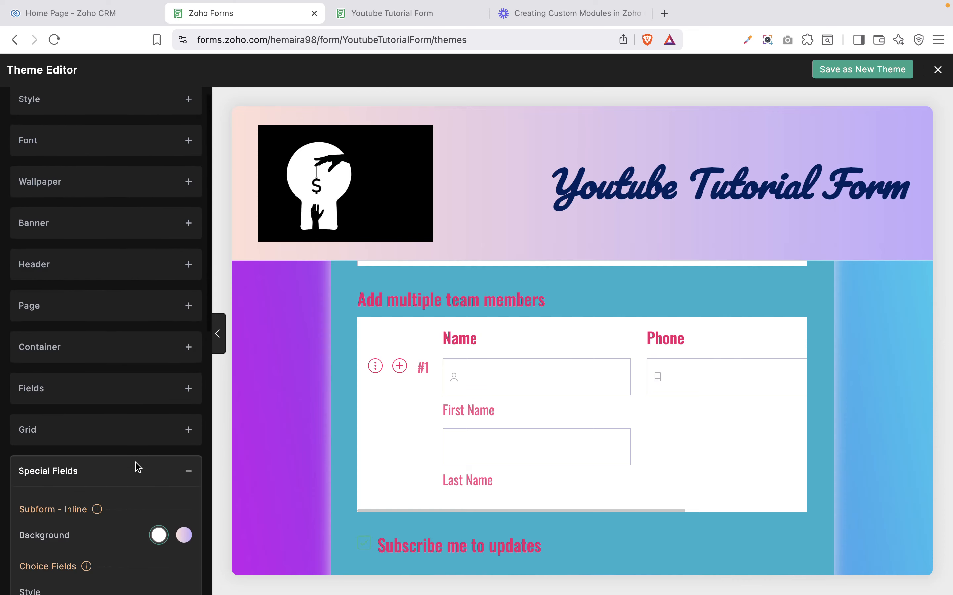
scroll(139, 468, "down", 3)
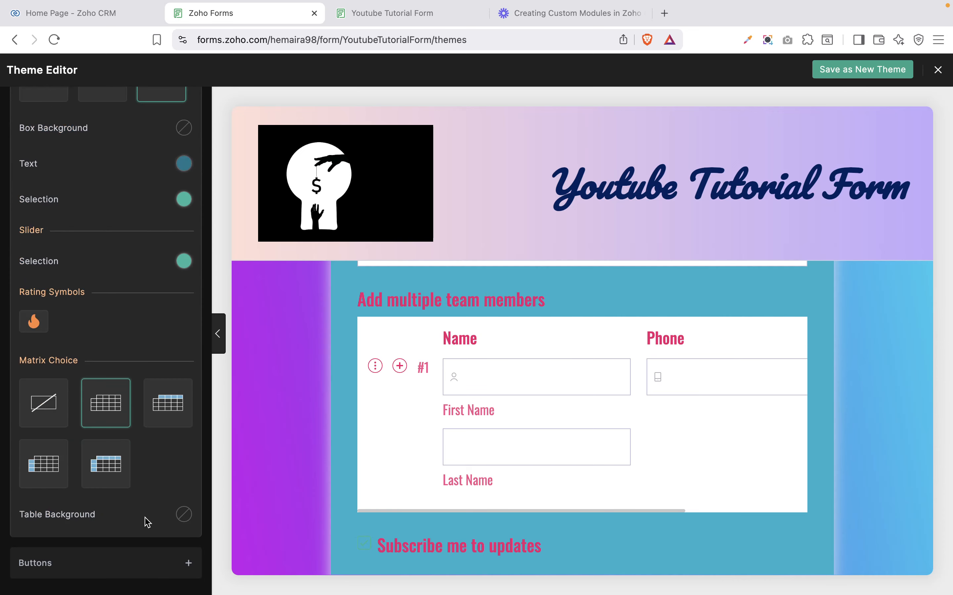
left_click(184, 514)
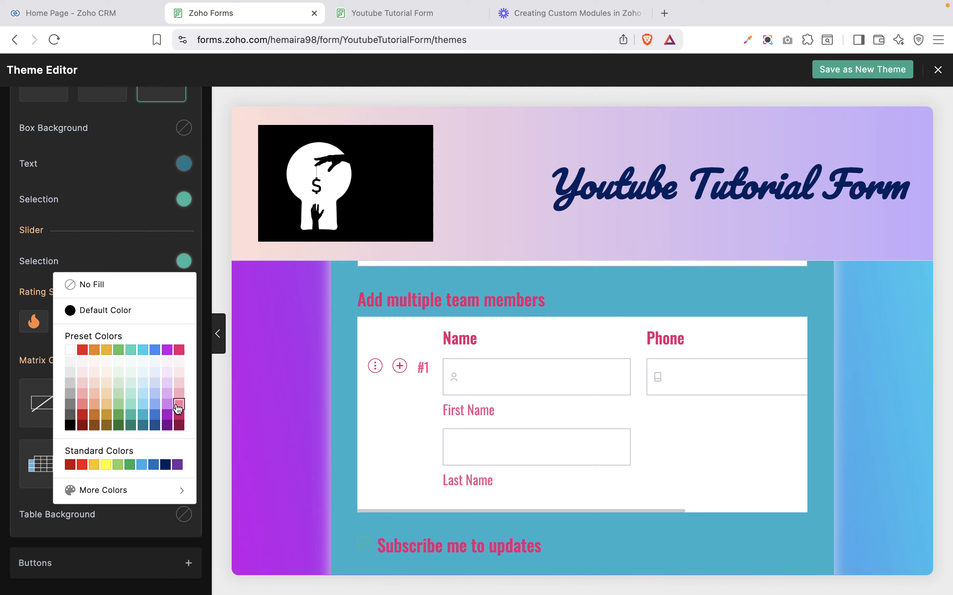
left_click(178, 408)
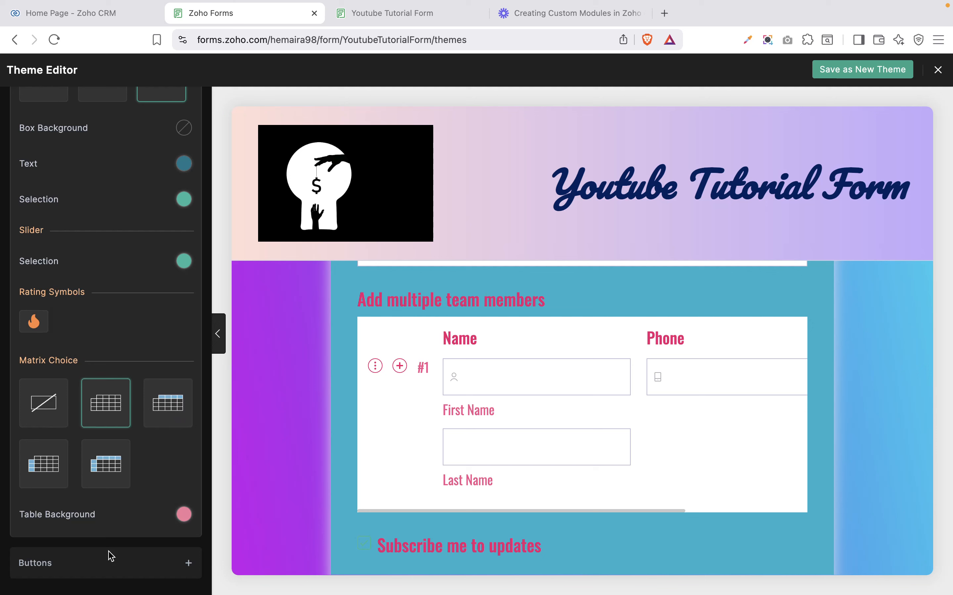
- In the Buttons settings, choose the rounded rectangle shape and the Fit to Screen size, checking the buttons in the preview
left_click(106, 578)
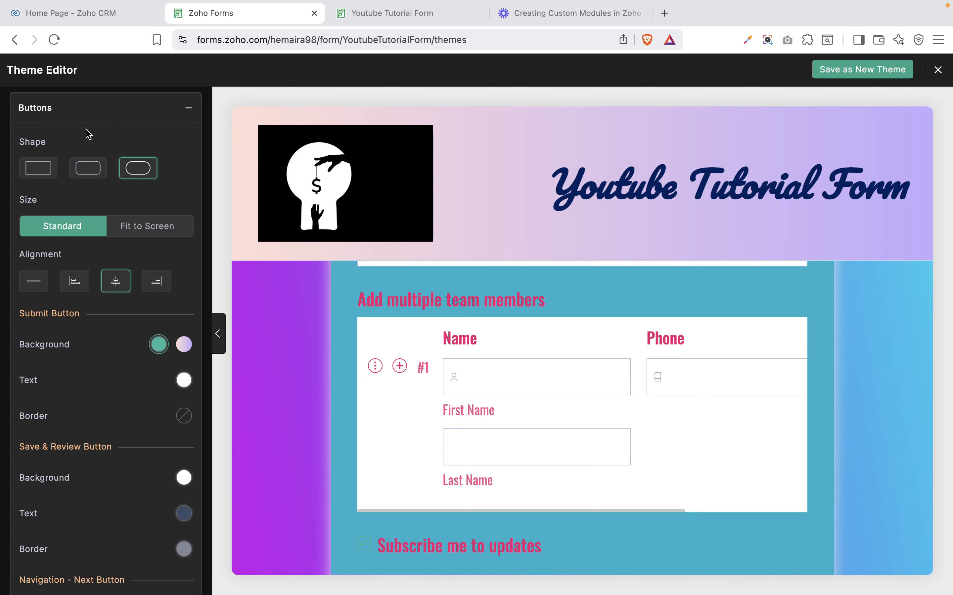
left_click(90, 174)
scroll(554, 506, "down", 3)
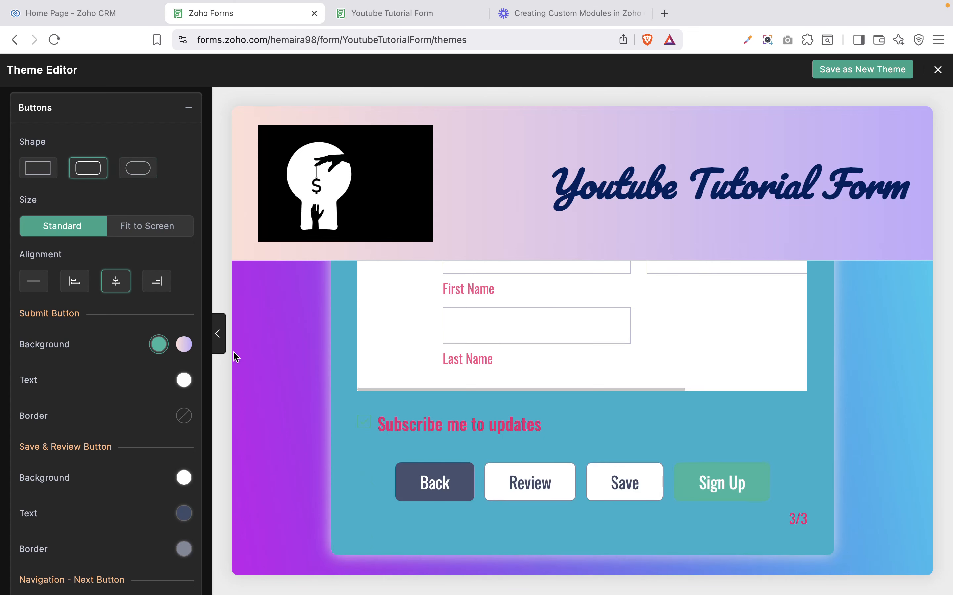
left_click(134, 233)
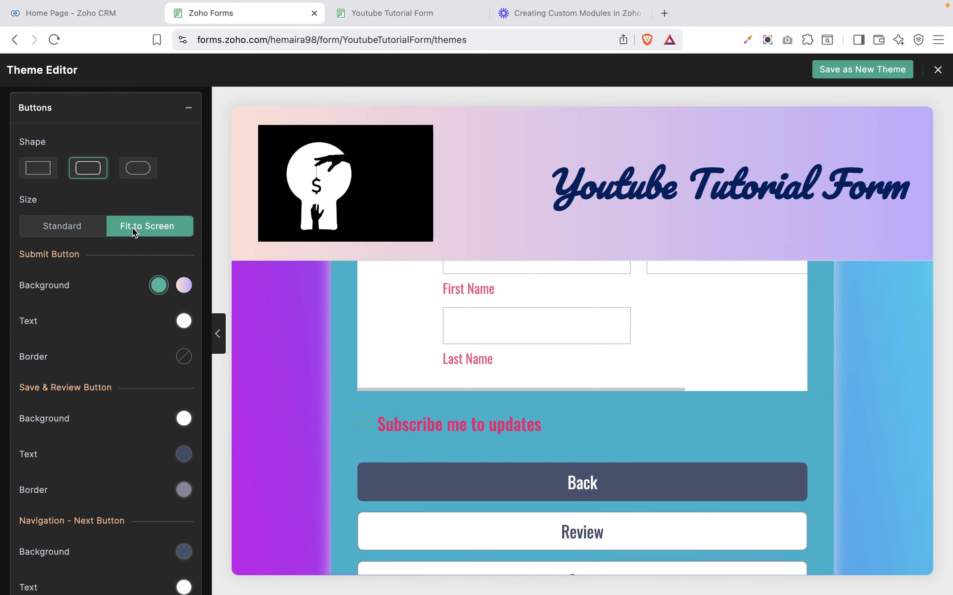
scroll(430, 575, "down", 4)
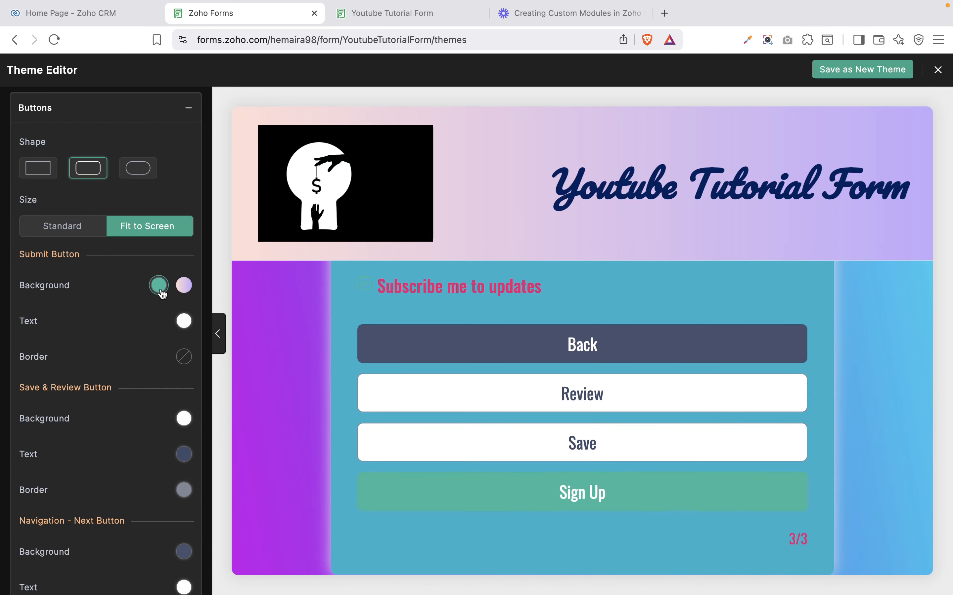
- Try a gradient background on the submit button, return it to solid green, and set its text to black
left_click(184, 286)
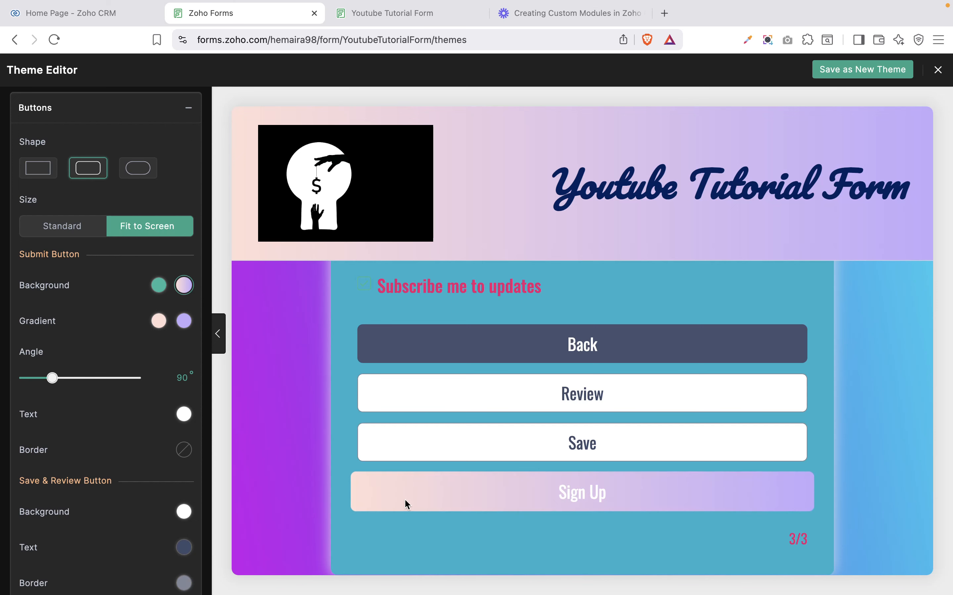
left_click(159, 287)
left_click(173, 267)
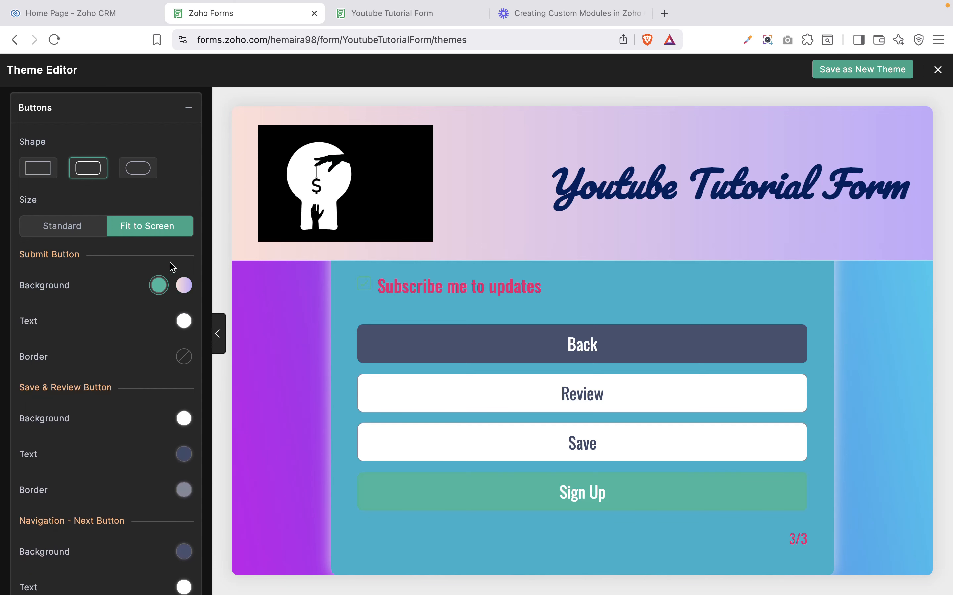
left_click(185, 324)
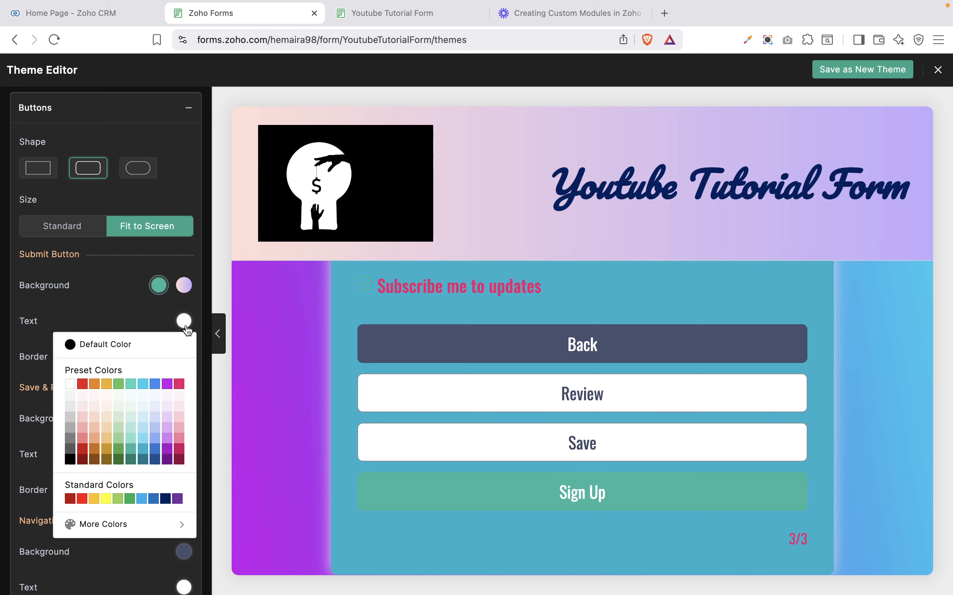
left_click(71, 460)
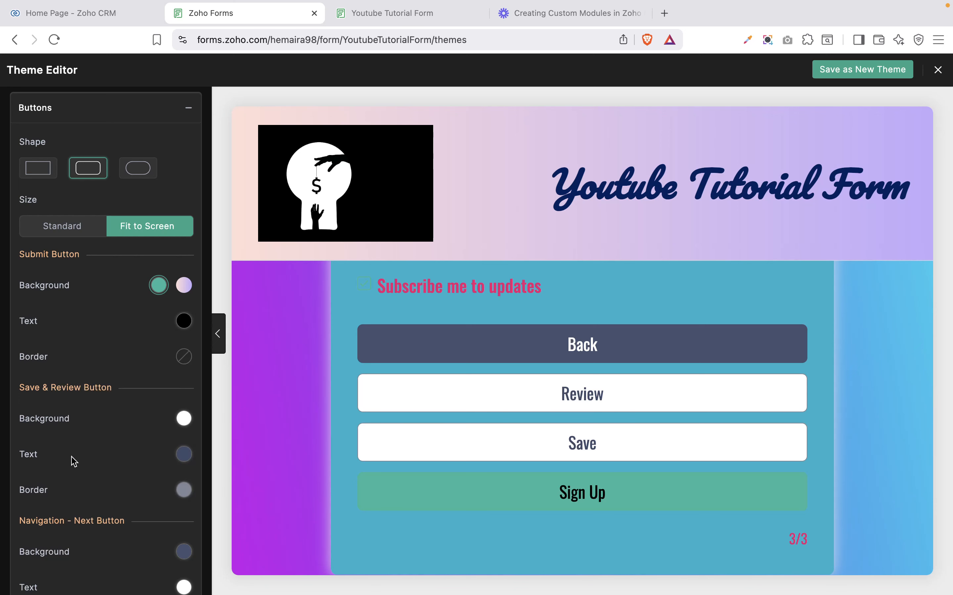
- Set the Save & Review button background to the preset pink and its text to dark blue, then open its border color
scroll(117, 453, "down", 3)
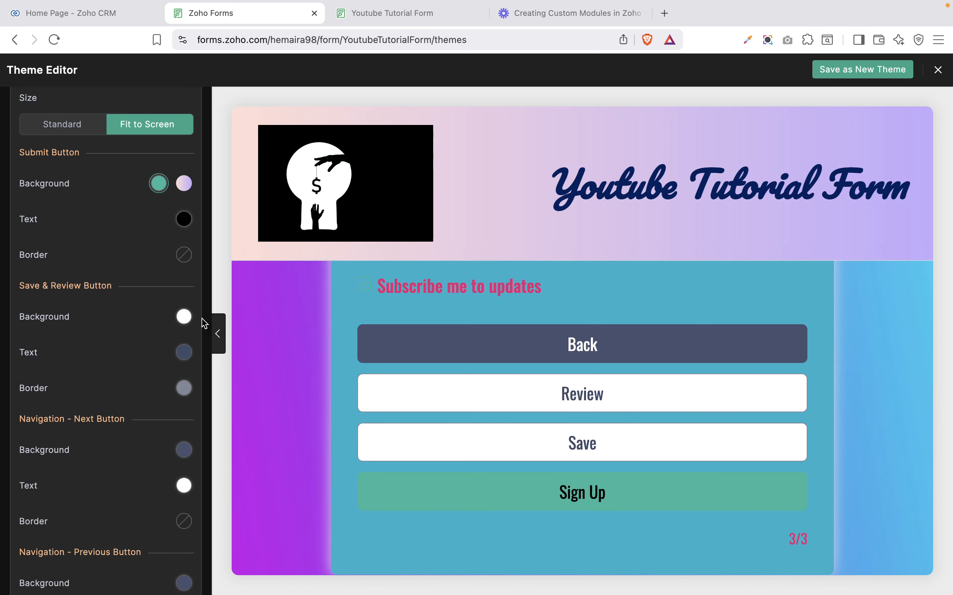
left_click(184, 318)
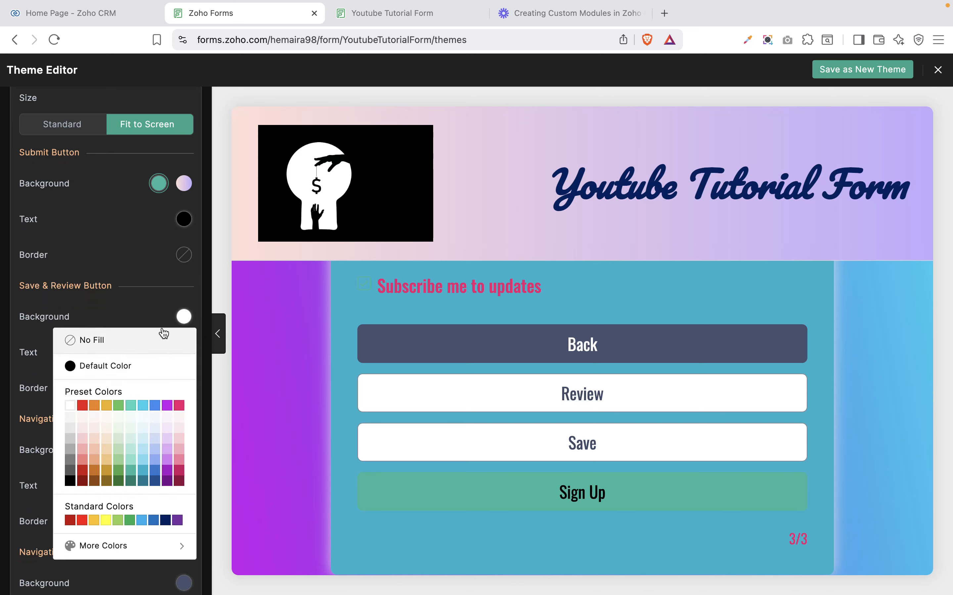
left_click(176, 405)
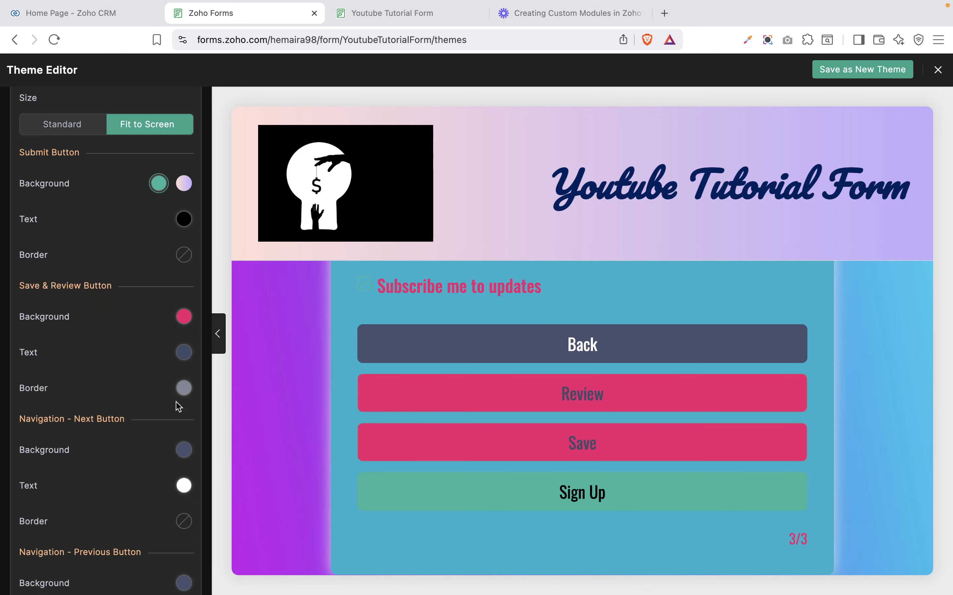
left_click(185, 357)
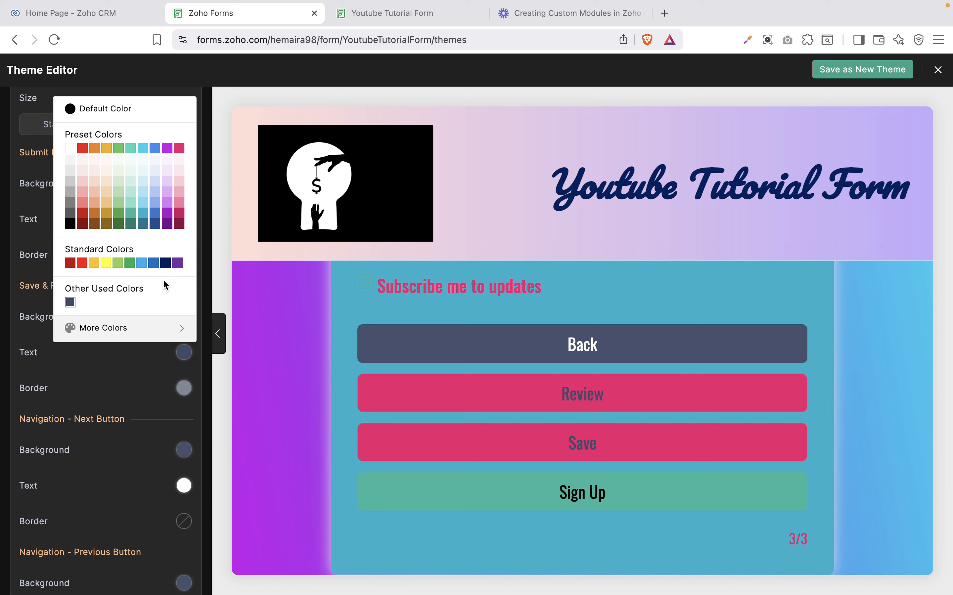
left_click(151, 225)
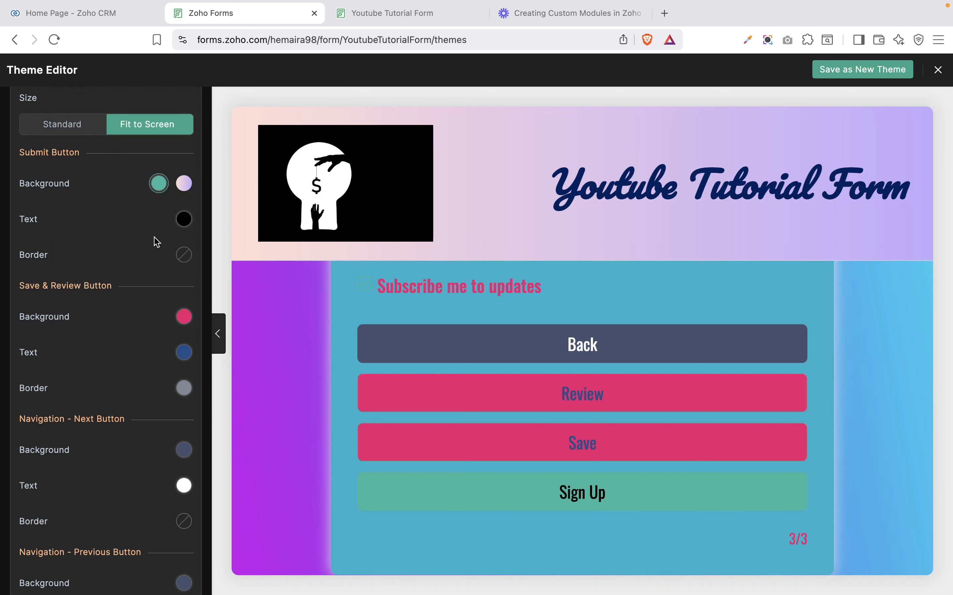
left_click(184, 388)
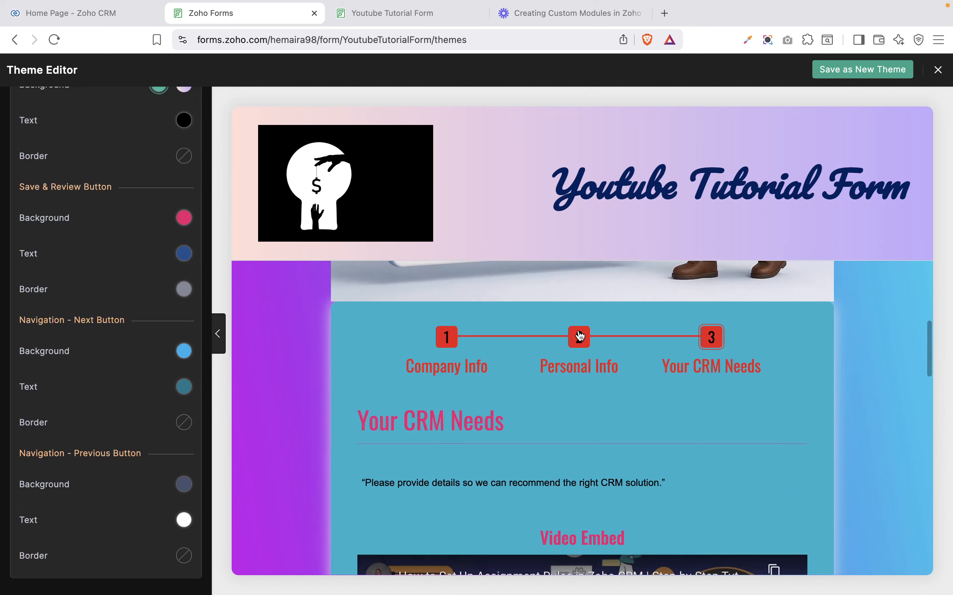
- Show the Personal Info page's buttons in the preview and set the Next button's background to dark preset blue and its text to light gray
left_click(578, 334)
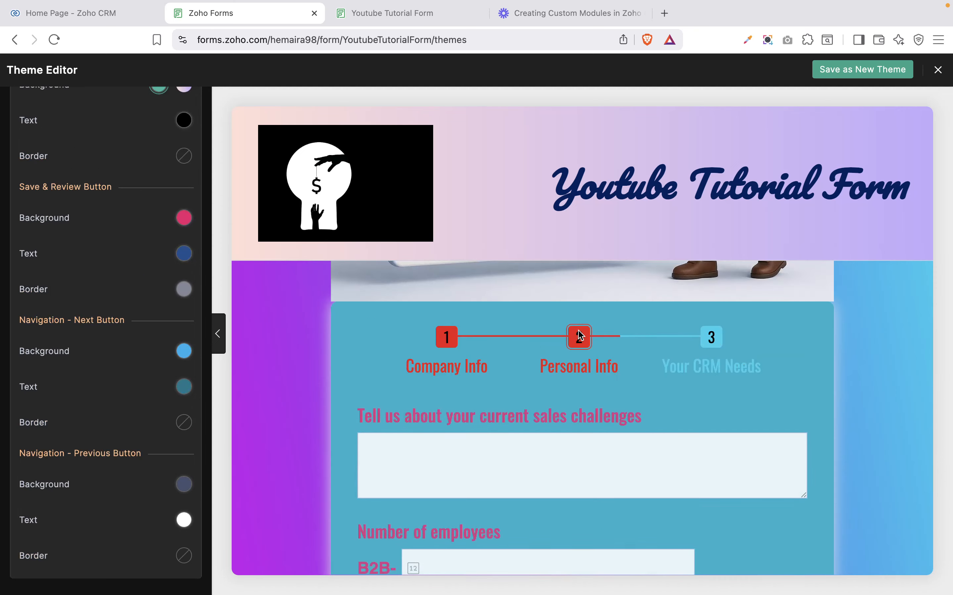
scroll(580, 335, "down", 20)
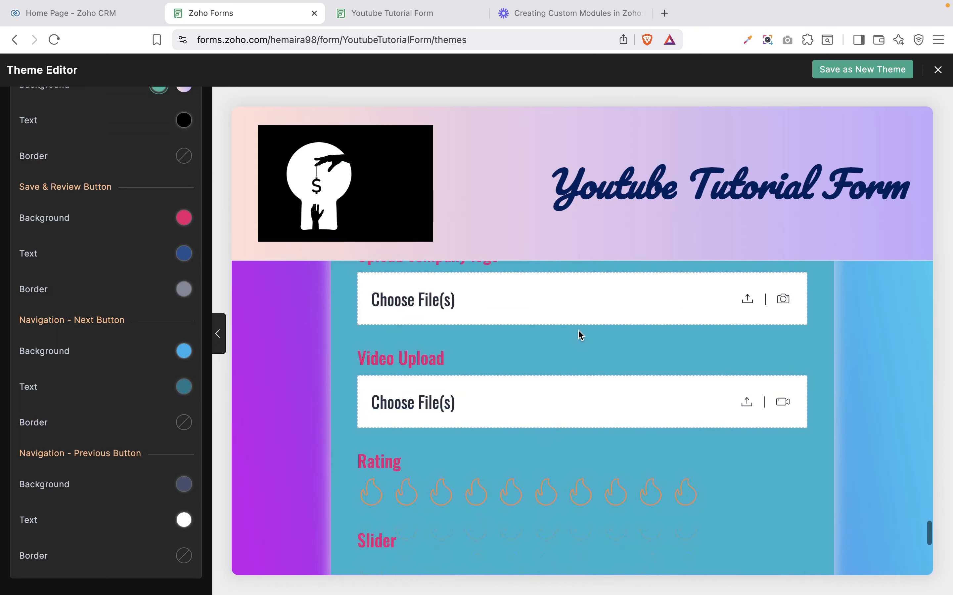
scroll(581, 335, "down", 5)
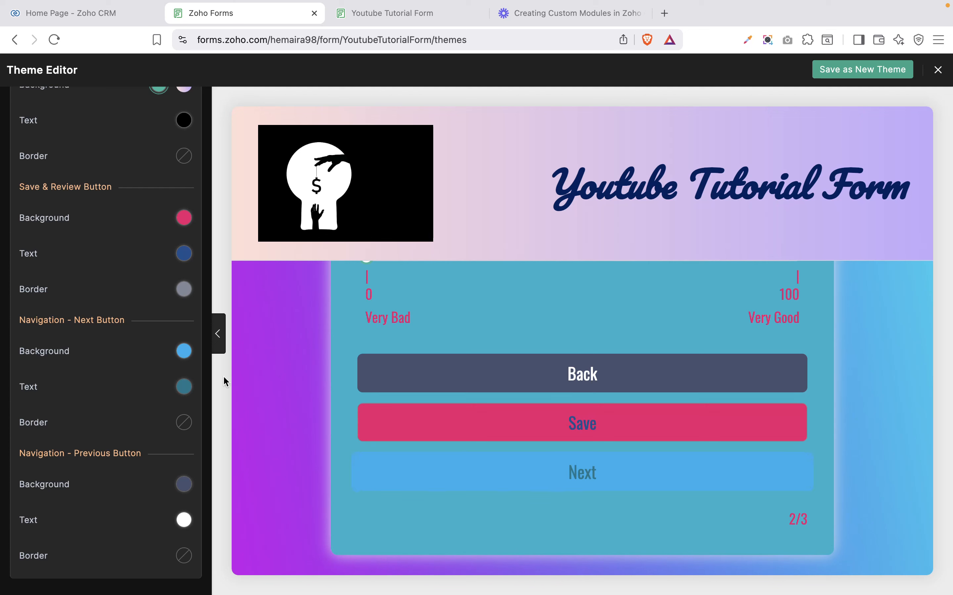
left_click(182, 354)
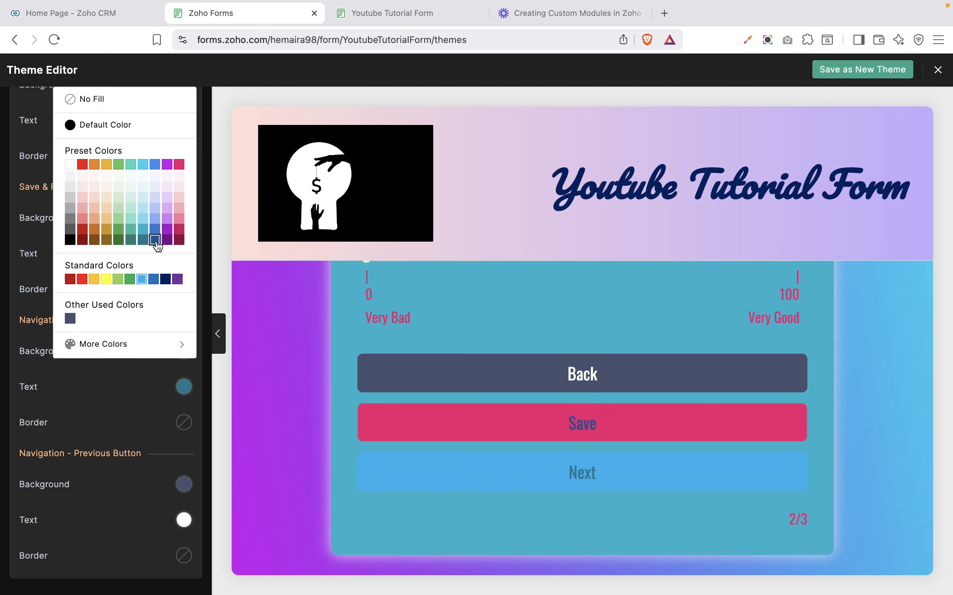
left_click(155, 239)
left_click(184, 352)
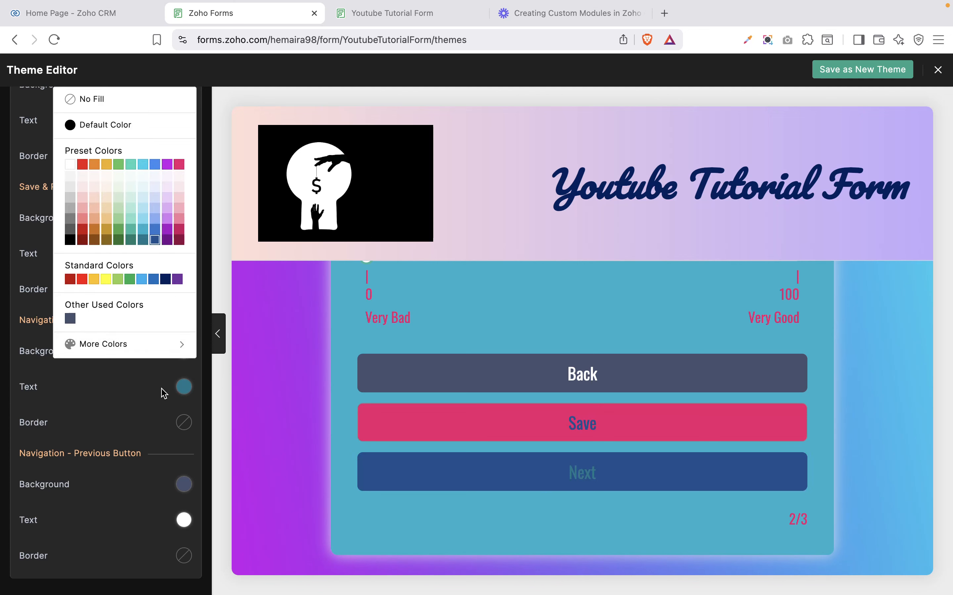
left_click(182, 390)
left_click(182, 390)
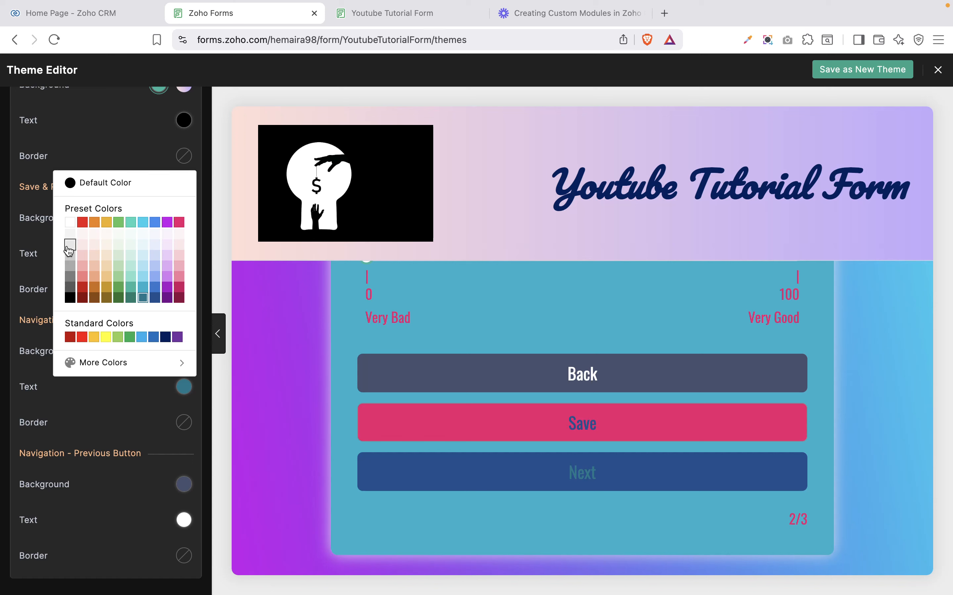
left_click(66, 246)
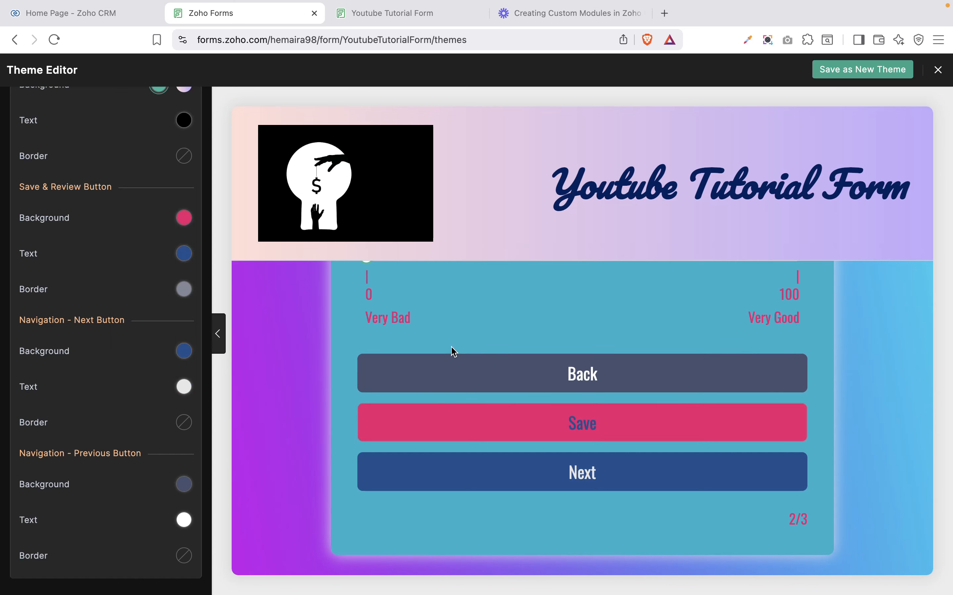
- Set the navigation Previous button's background to the medium standard blue and its text to black
left_click(185, 484)
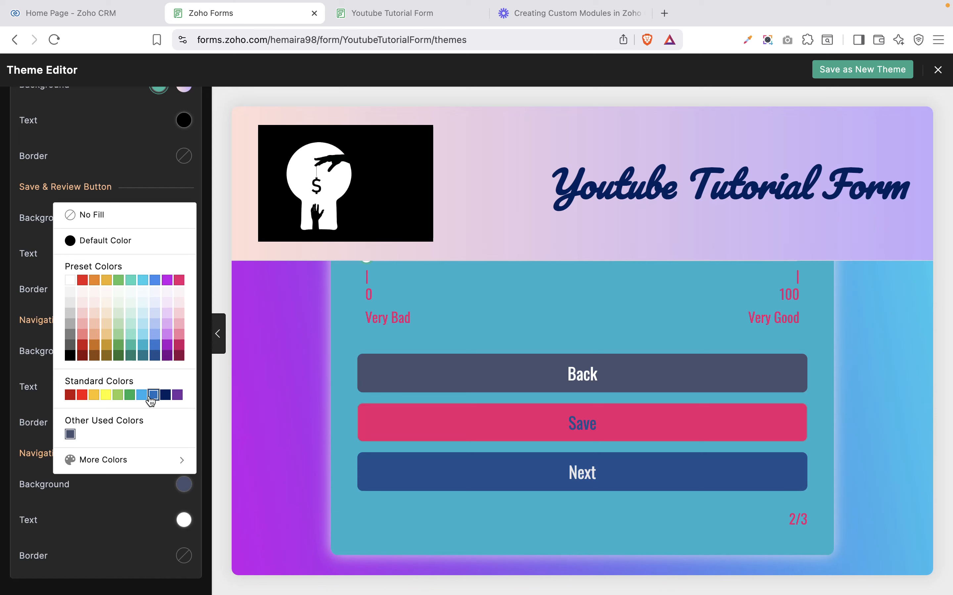
left_click(153, 395)
left_click(184, 520)
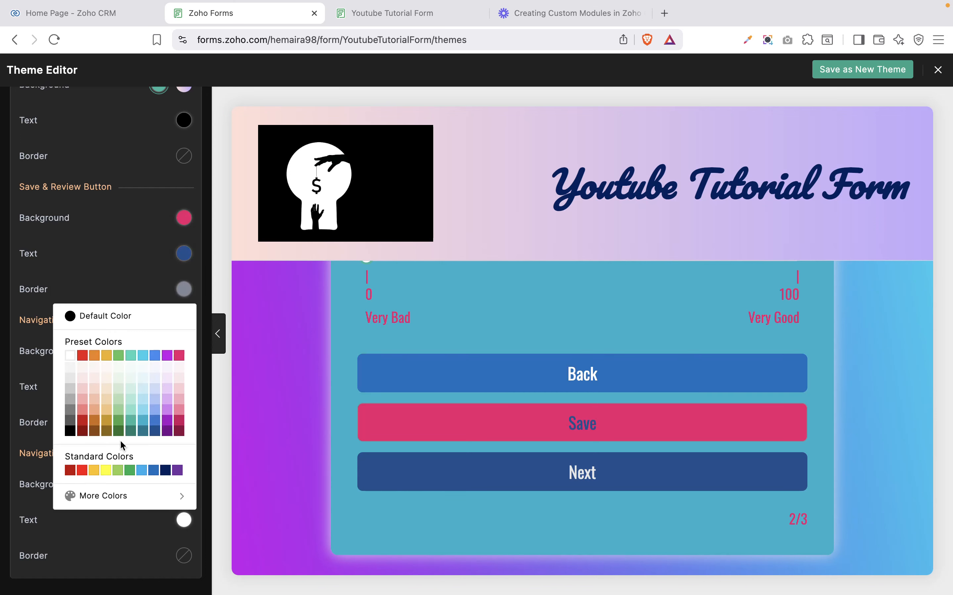
left_click(70, 432)
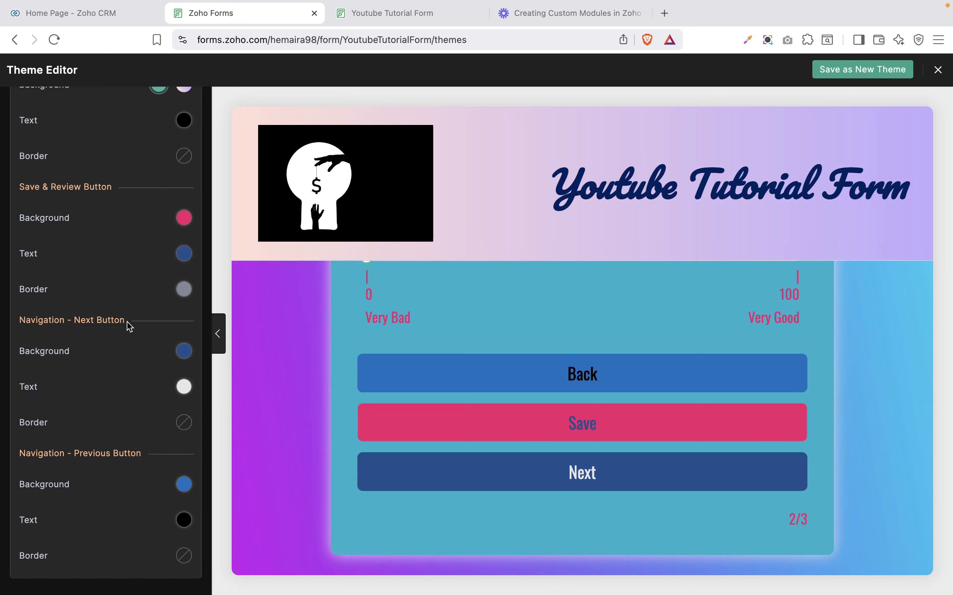
- Review the styled form in the preview, save the design as a new theme named "Youtube form", and apply it to the form
scroll(128, 326, "up", 15)
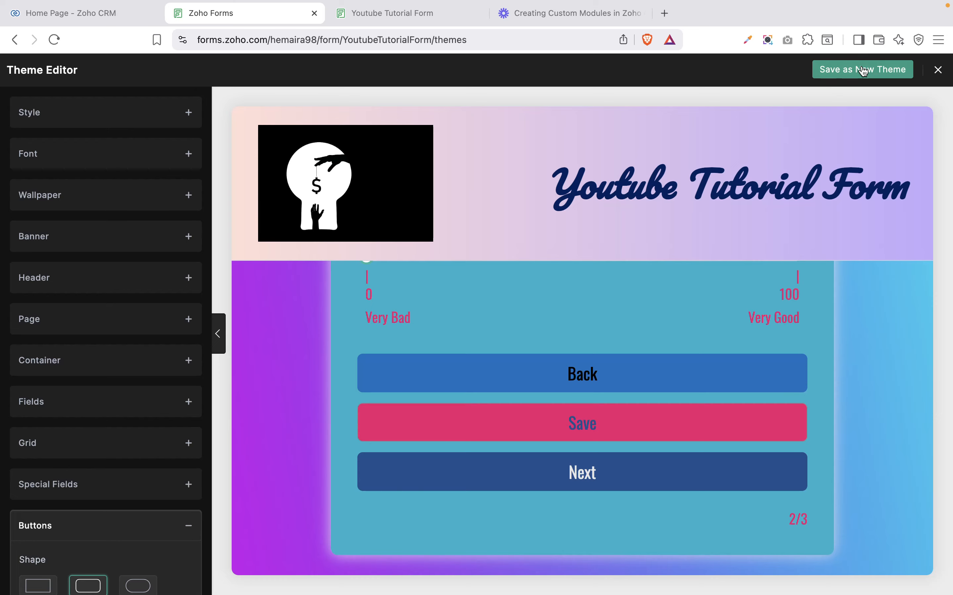
scroll(899, 410, "up", 20)
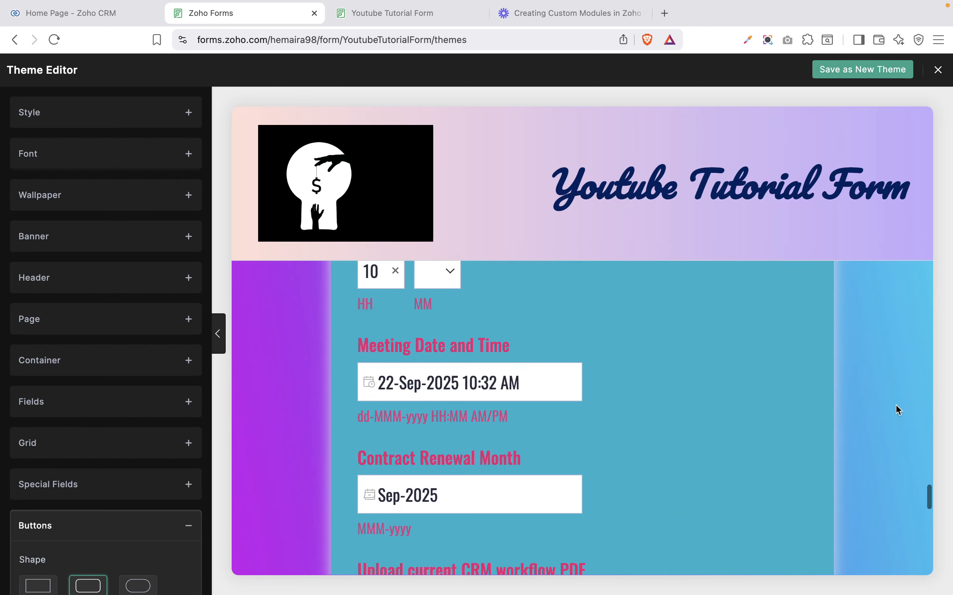
scroll(899, 410, "up", 20)
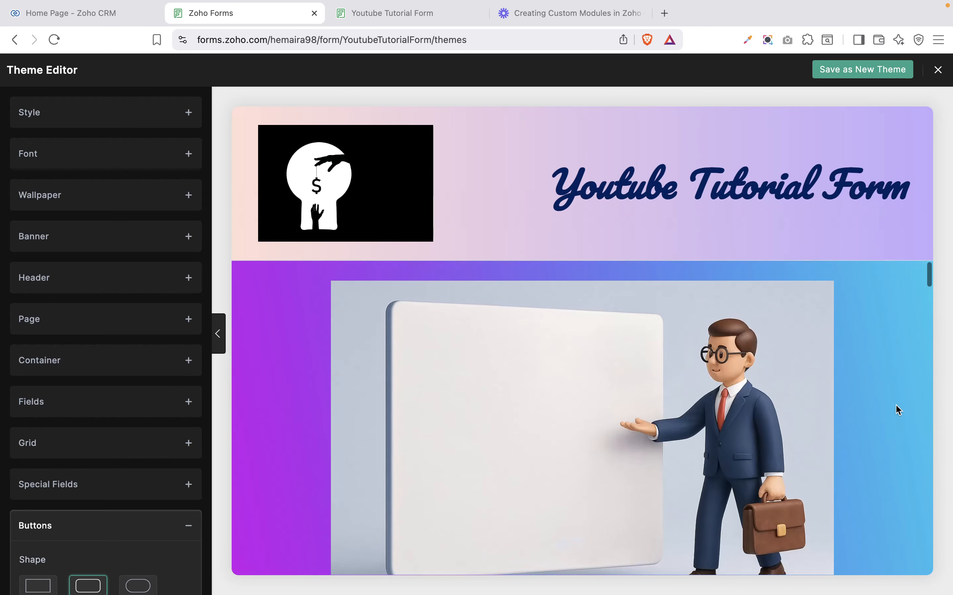
scroll(899, 409, "down", 15)
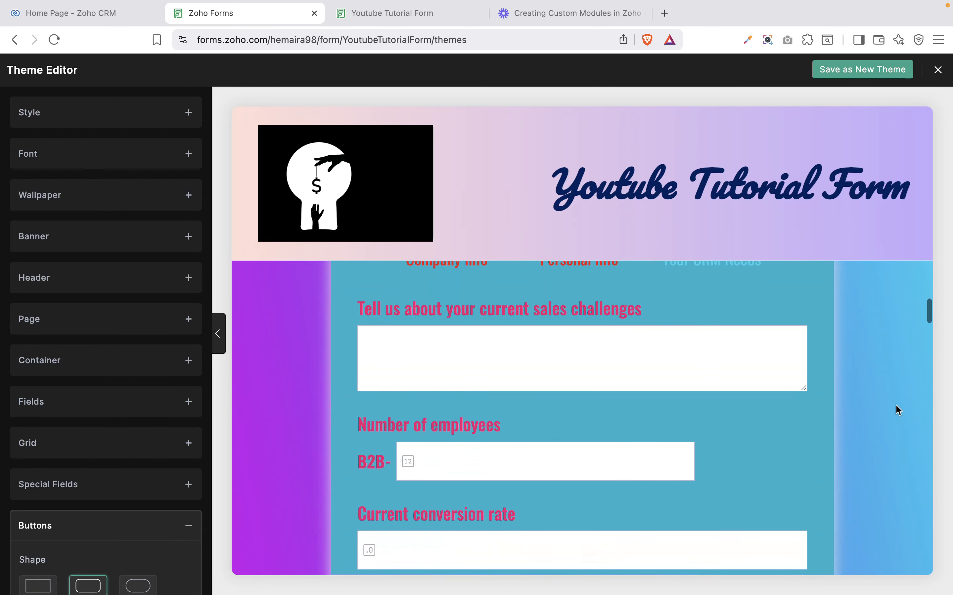
scroll(899, 410, "down", 3)
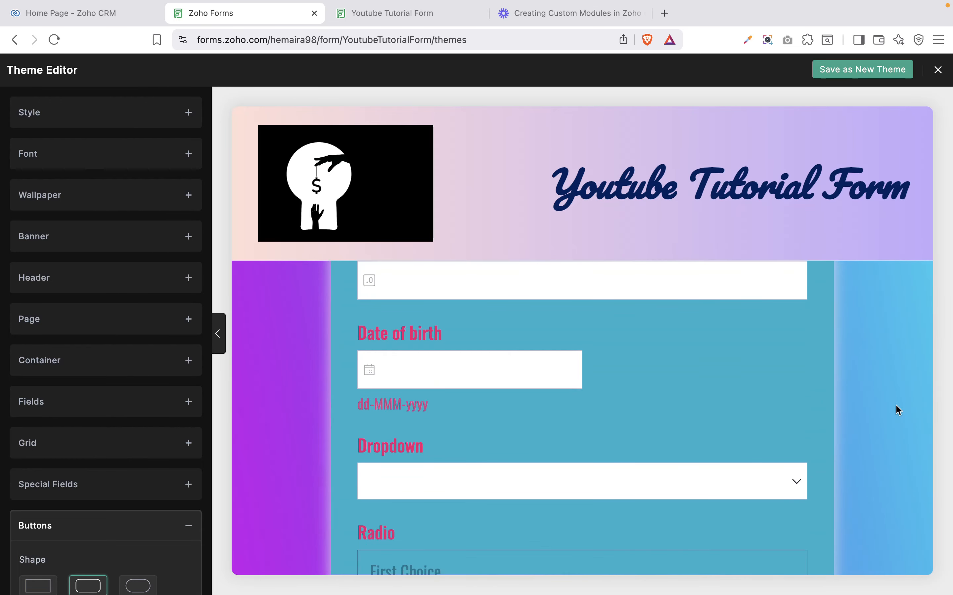
left_click(858, 74)
left_click(460, 320)
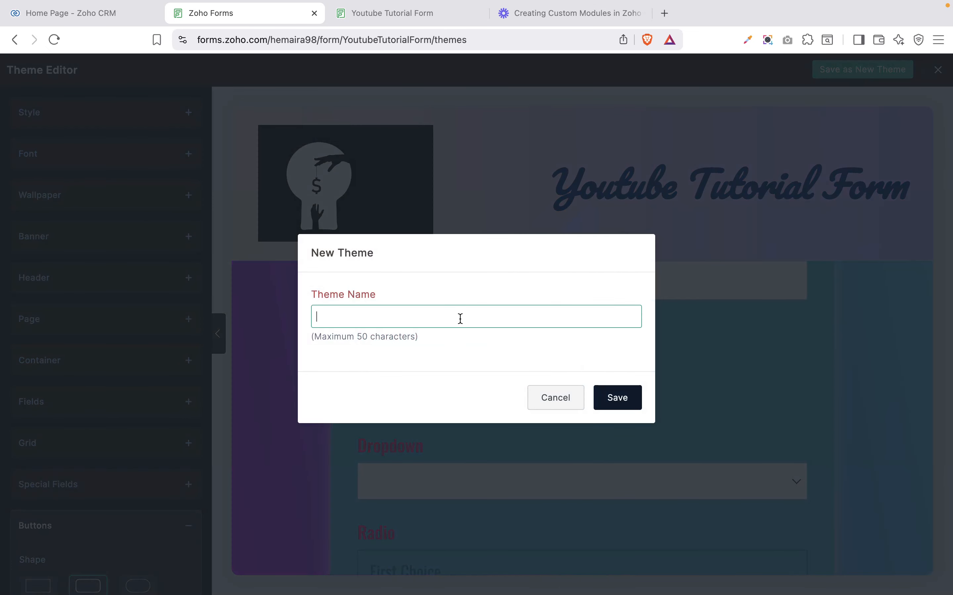
type("Youtube form")
left_click(625, 405)
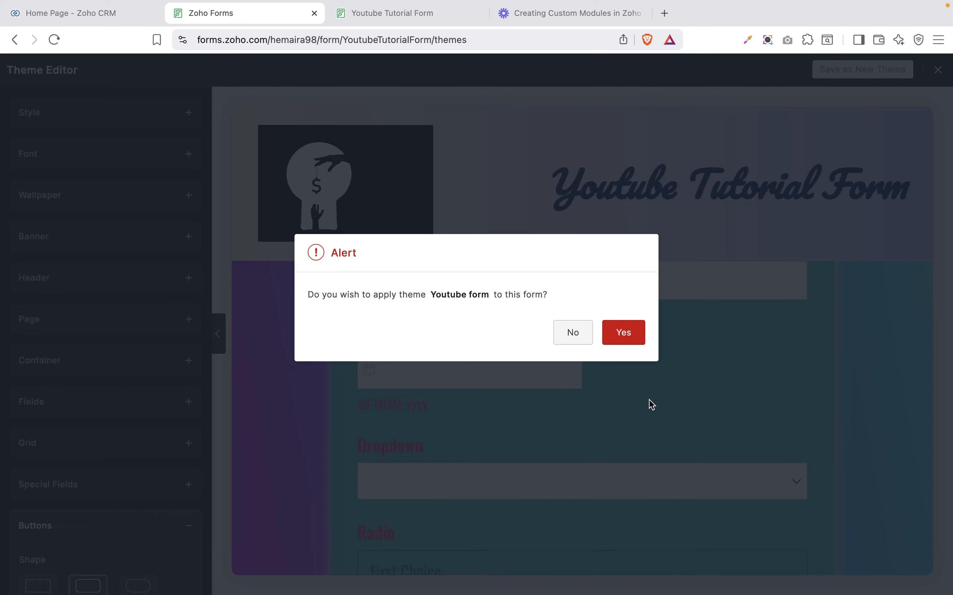
left_click(613, 333)
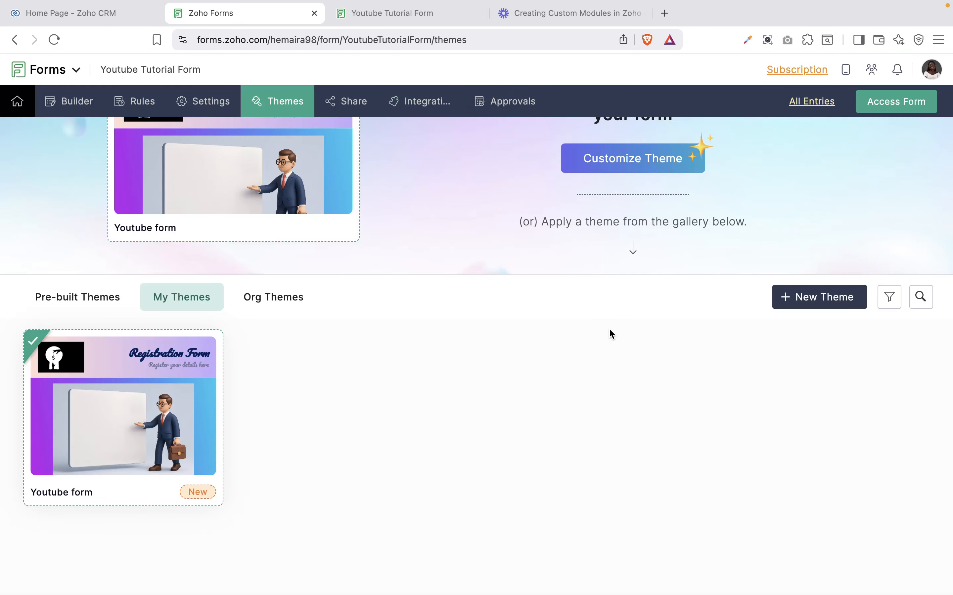
mouse_move(153, 478)
scroll(308, 409, "up", 3)
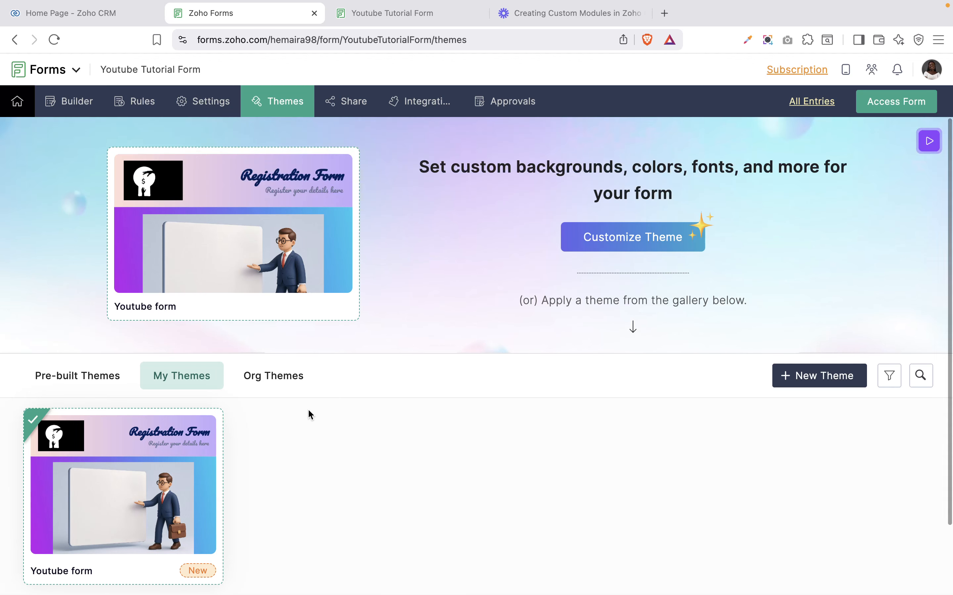